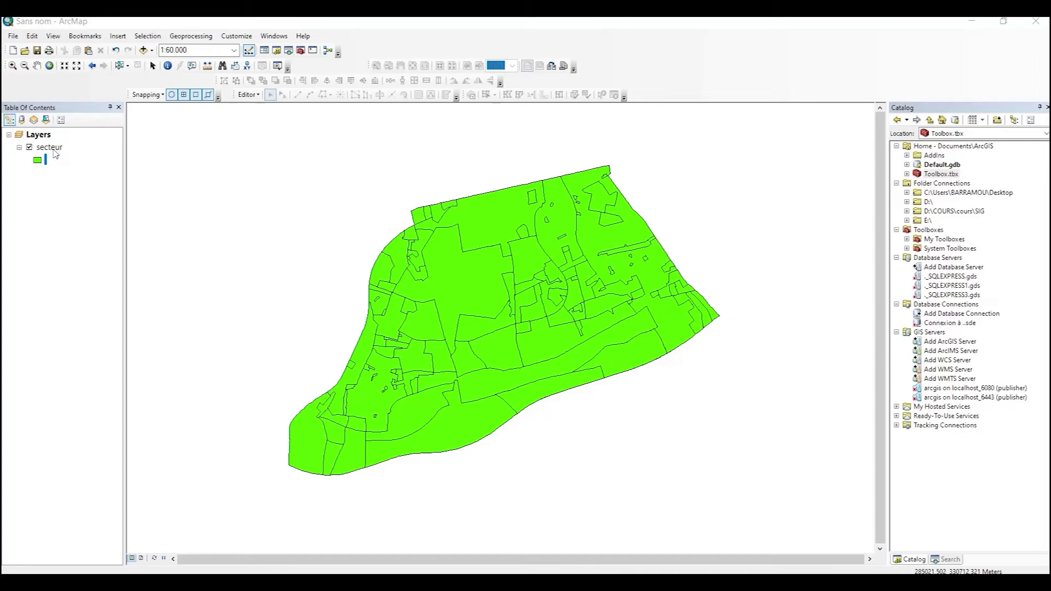
Step: Create a personal geodatabase named data.mdb in the Home - Documents\ArcGIS folder
{"action": "left_click", "coordinate": [925, 148]}
{"action": "right_click", "coordinate": [926, 147]}
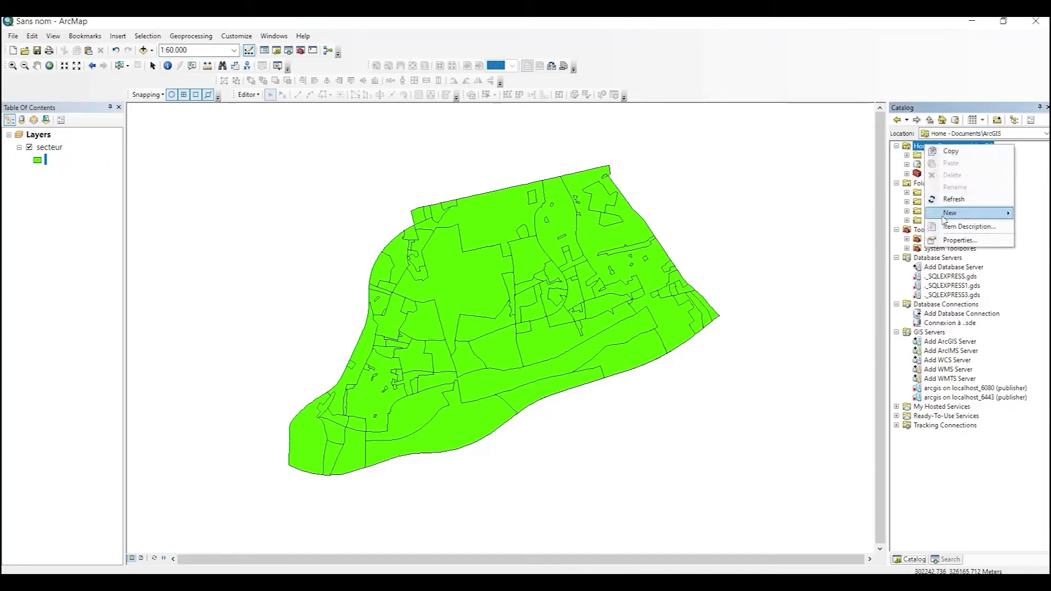
{"action": "mouse_move", "coordinate": [945, 219]}
{"action": "left_click", "coordinate": [864, 239]}
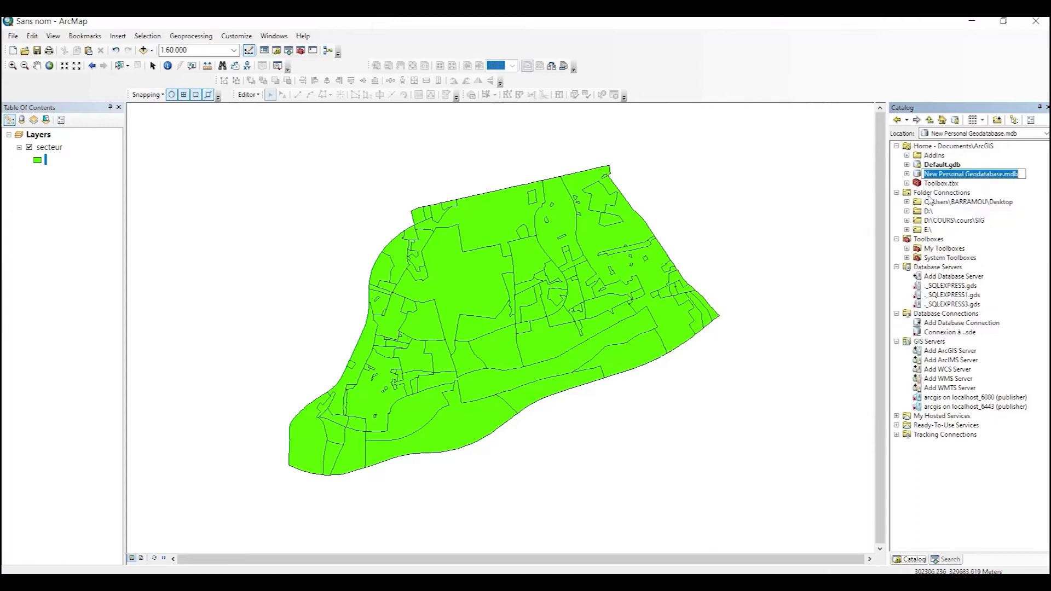
{"action": "left_click", "coordinate": [984, 174]}
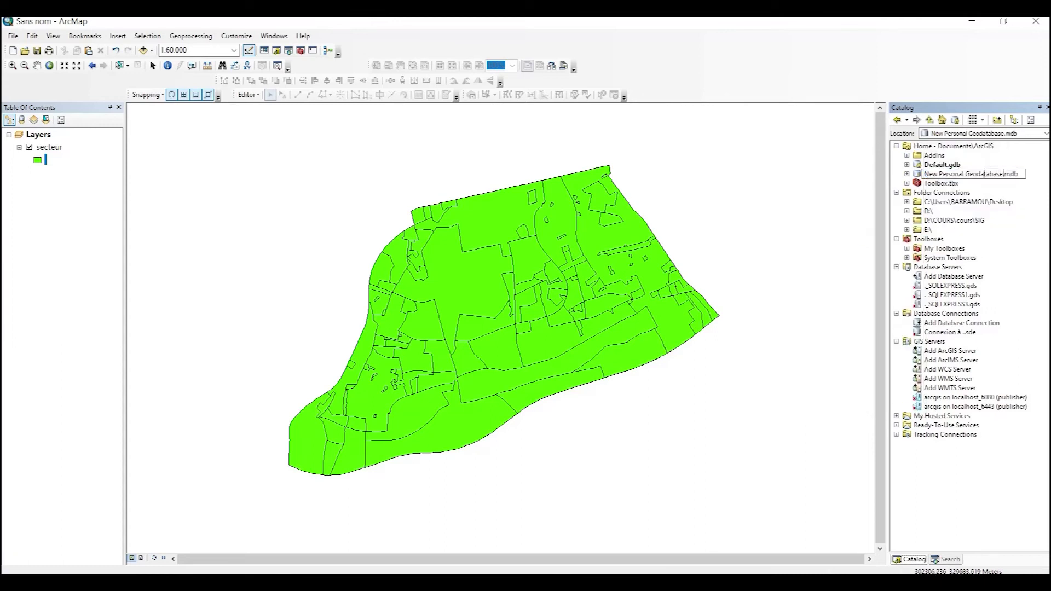
{"action": "left_click_drag", "start_coordinate": [1003, 174], "coordinate": [898, 166]}
{"action": "type", "text": "data"}
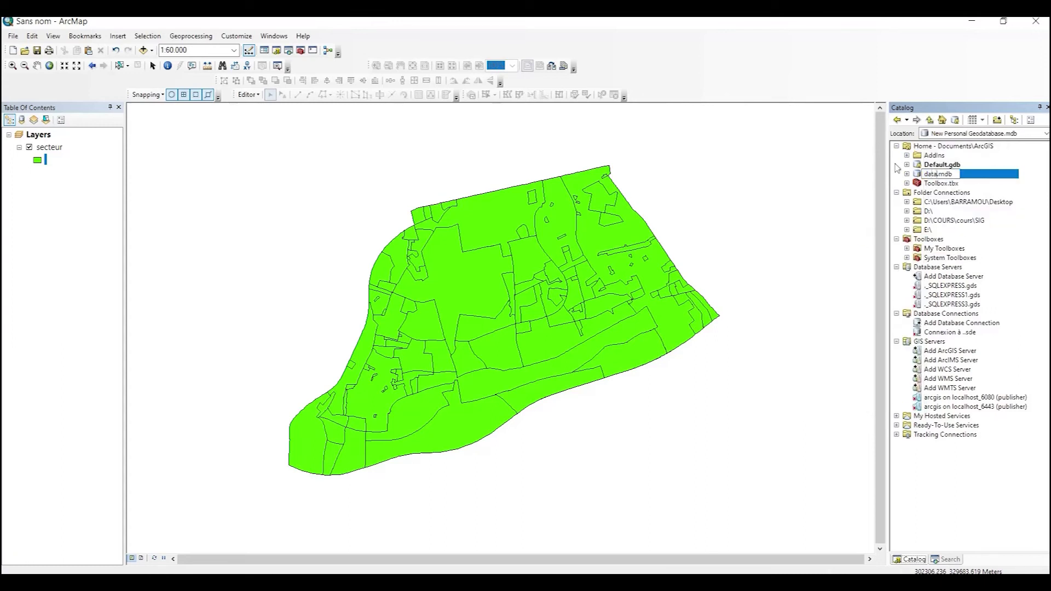
{"action": "key", "text": "Return"}
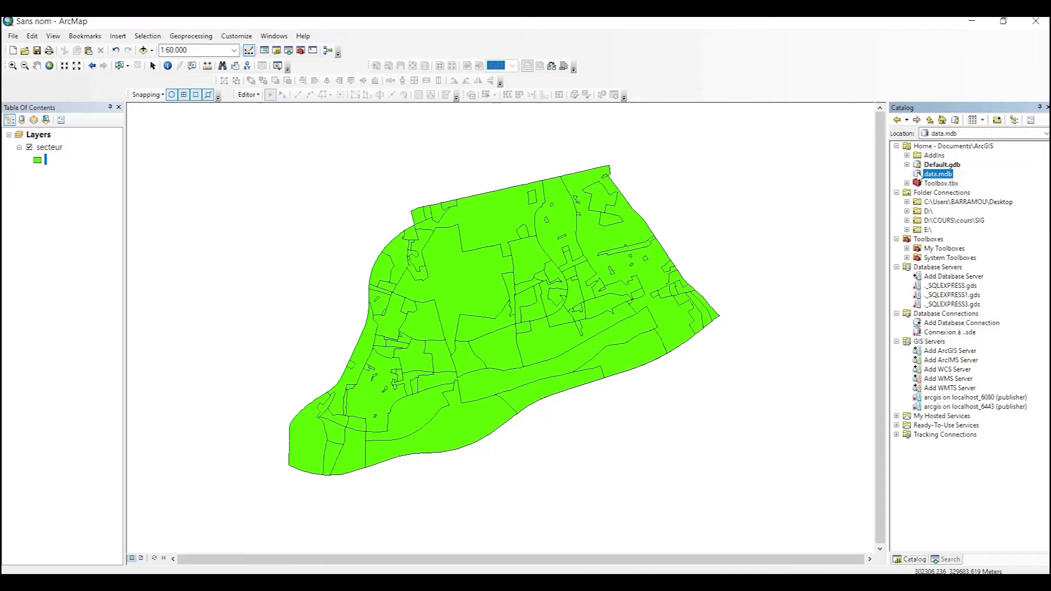
Step: Create a feature dataset named topologieSecteur in data.mdb, using Nord_Maroc_Degree for XY, no vertical coordinate system and the default tolerances
{"action": "right_click", "coordinate": [919, 174]}
{"action": "mouse_move", "coordinate": [940, 281]}
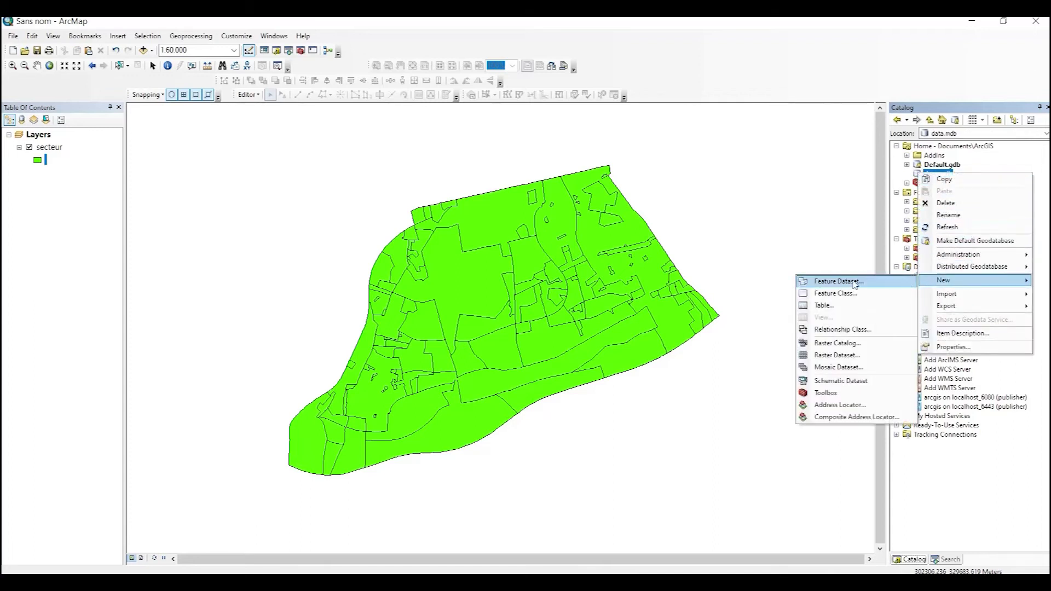
{"action": "left_click", "coordinate": [830, 282]}
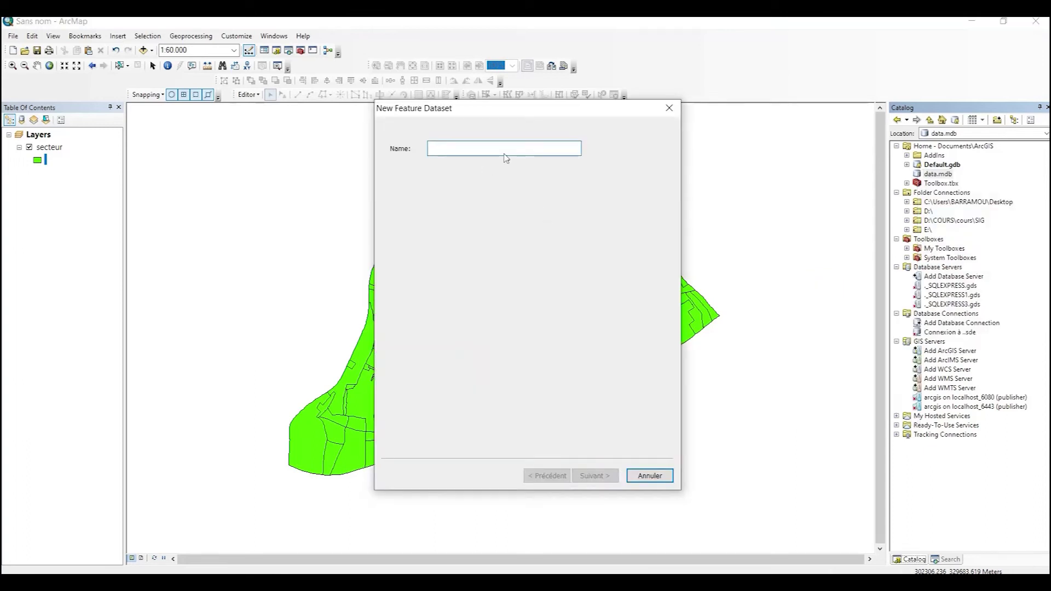
{"action": "type", "text": "topologieSecteur"}
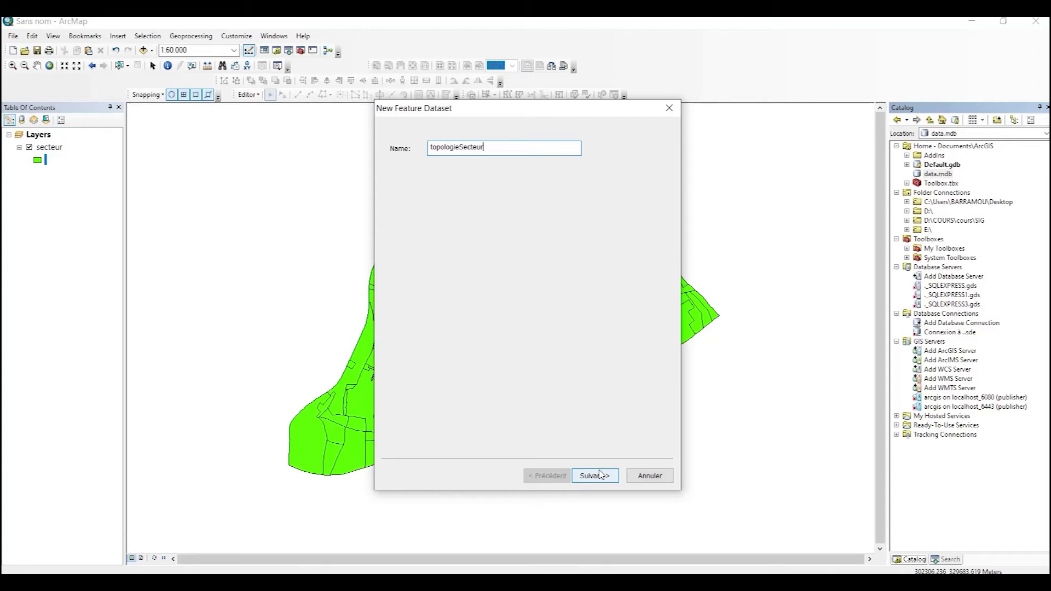
{"action": "left_click", "coordinate": [590, 481]}
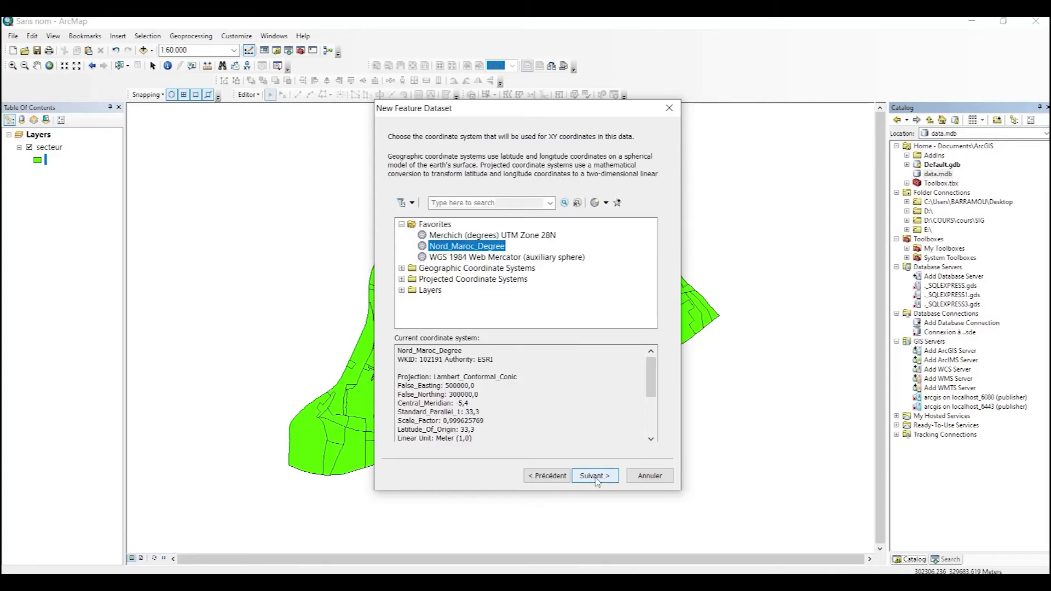
{"action": "left_click", "coordinate": [595, 480]}
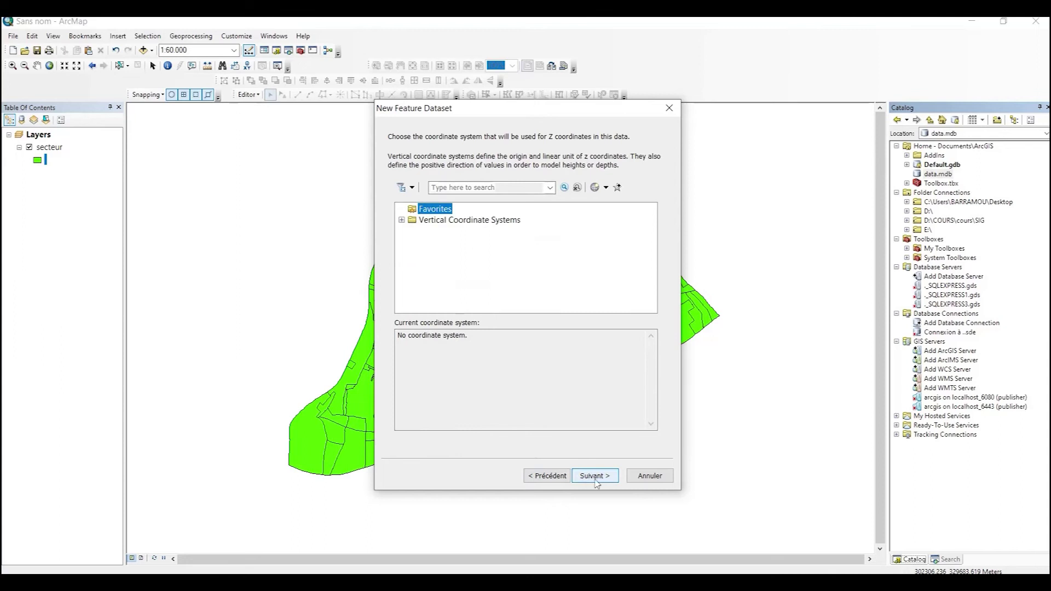
{"action": "left_click", "coordinate": [604, 481]}
{"action": "left_click", "coordinate": [598, 477]}
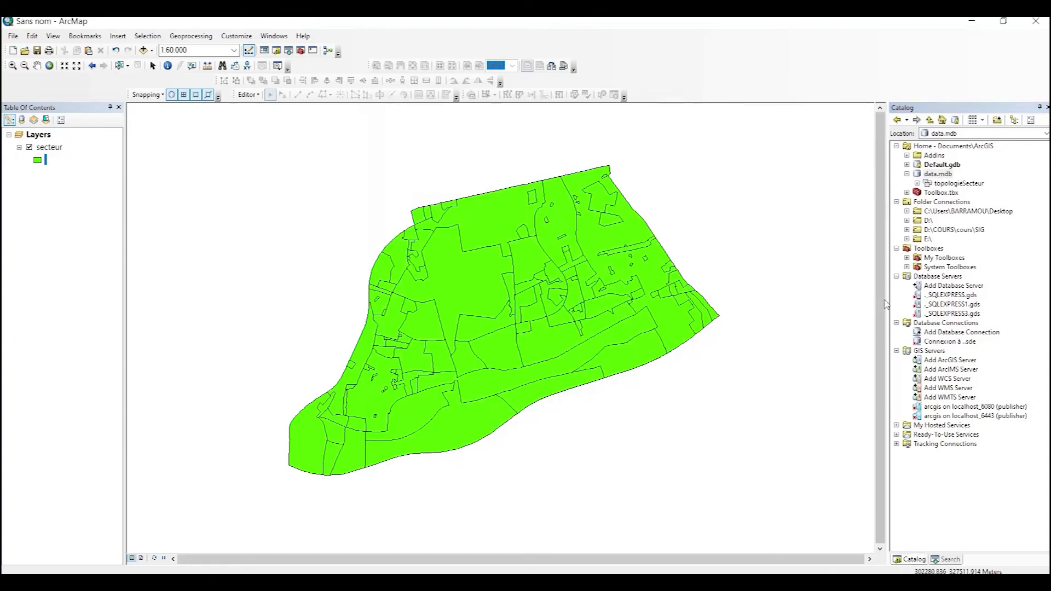
Step: Import the secteur layer into the topologieSecteur dataset as a single feature class named secteur
{"action": "left_click", "coordinate": [935, 185]}
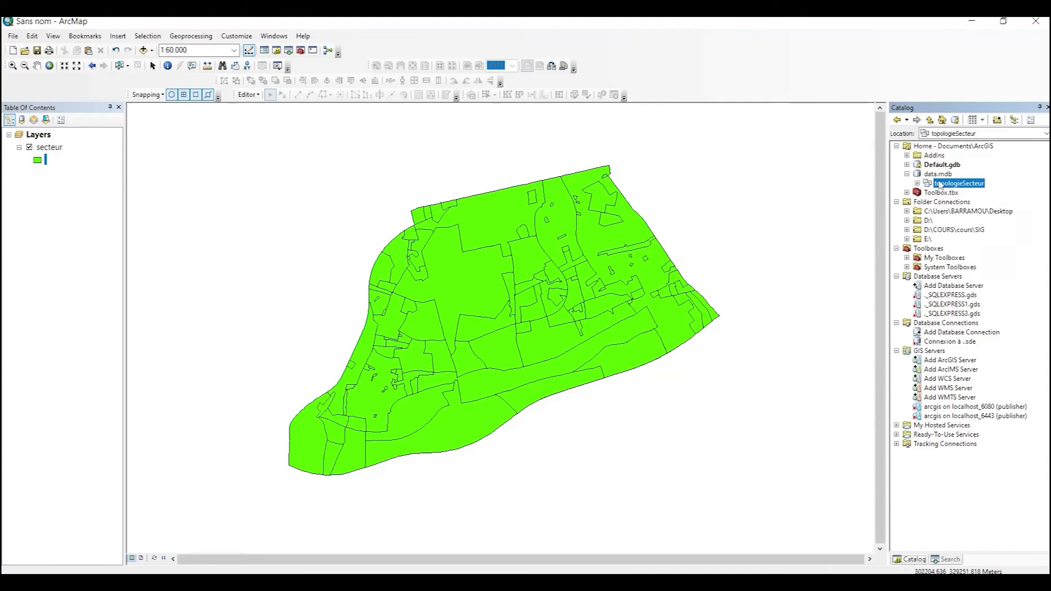
{"action": "right_click", "coordinate": [939, 185]}
{"action": "mouse_move", "coordinate": [964, 278]}
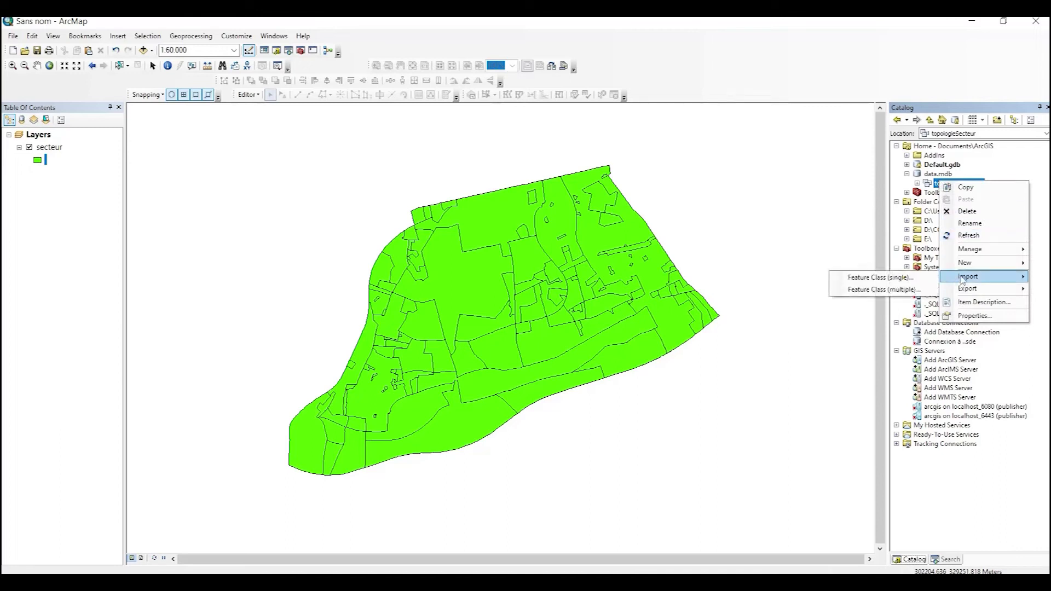
{"action": "left_click", "coordinate": [913, 278]}
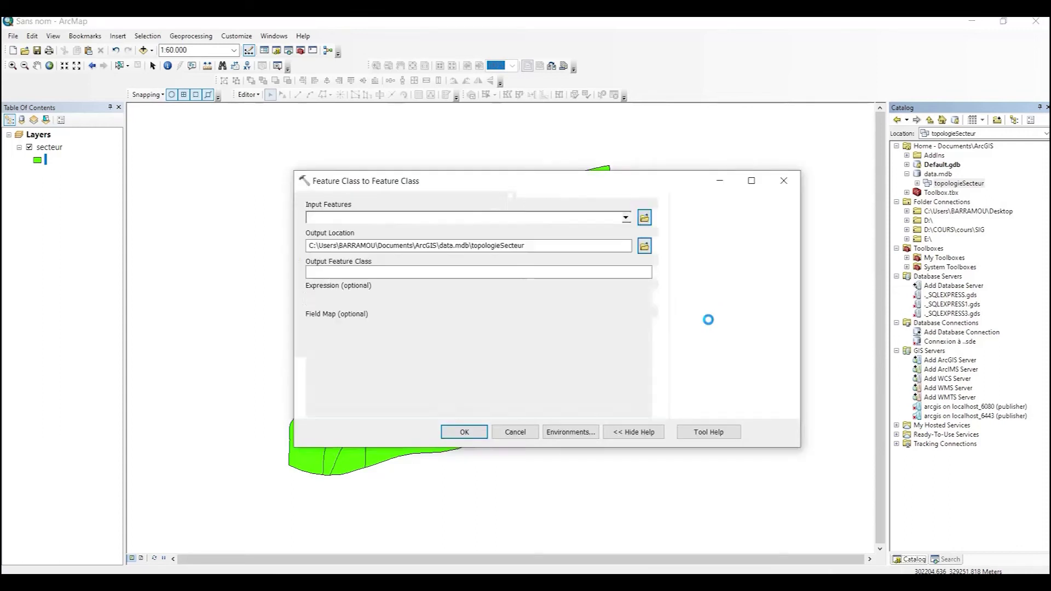
{"action": "left_click", "coordinate": [625, 218]}
{"action": "left_click", "coordinate": [337, 231]}
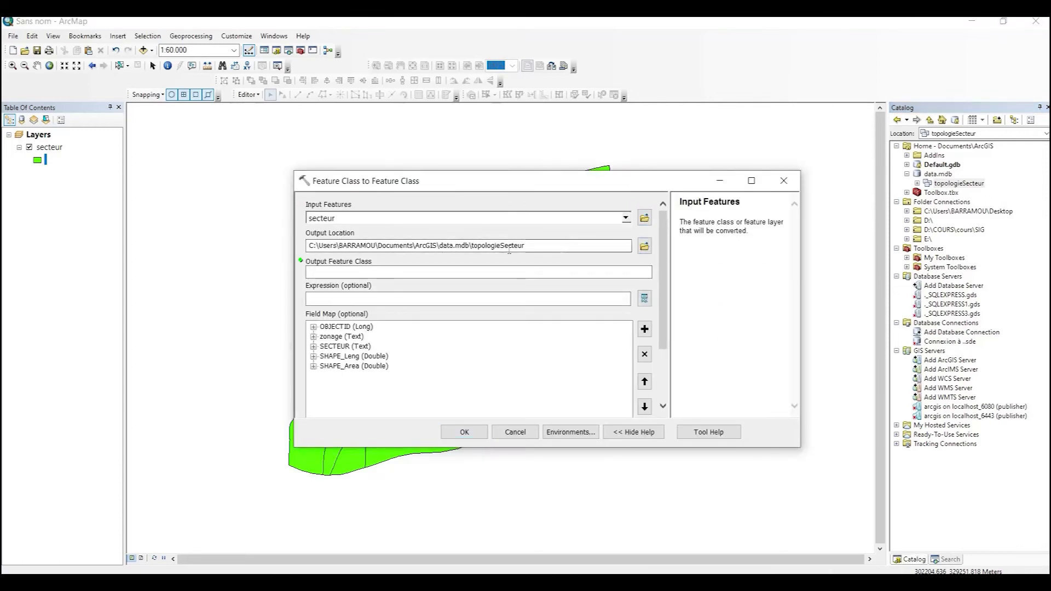
{"action": "left_click", "coordinate": [461, 272]}
{"action": "type", "text": "secteur"}
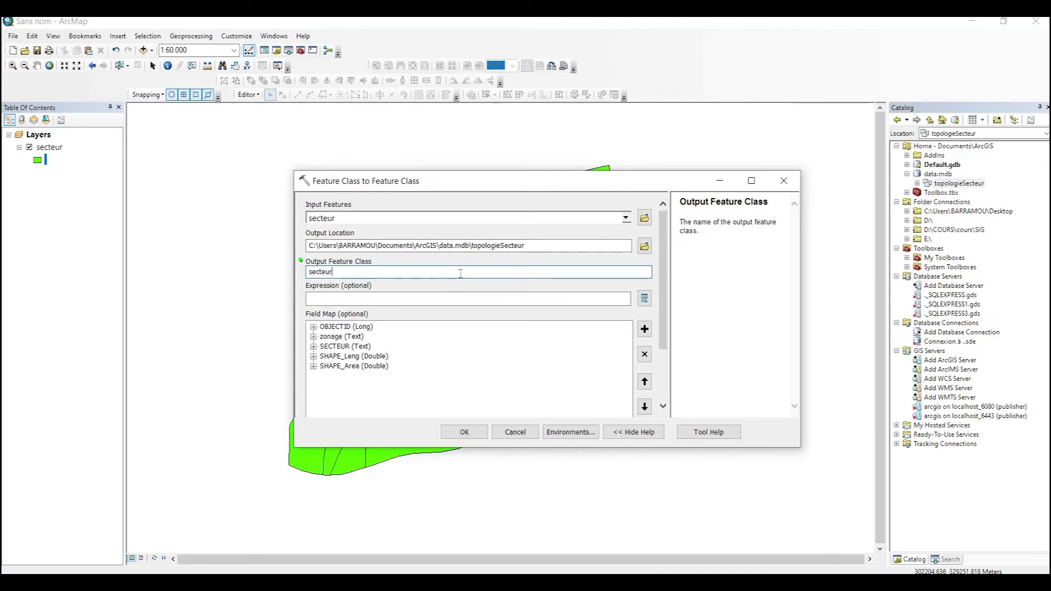
{"action": "left_click", "coordinate": [479, 434]}
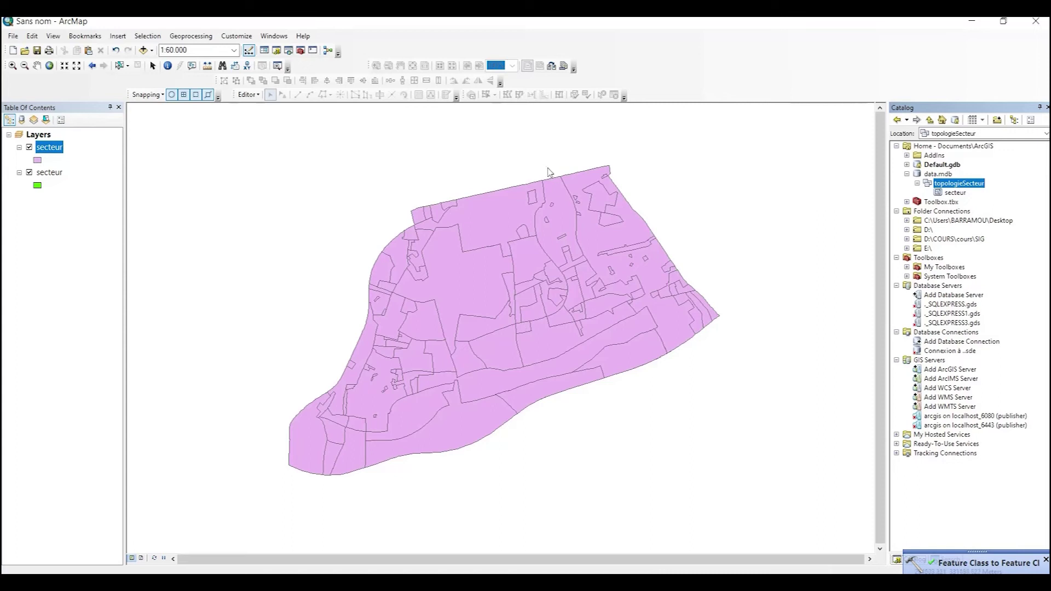
Step: Remove the original green secteur layer from the map
{"action": "left_click", "coordinate": [30, 173]}
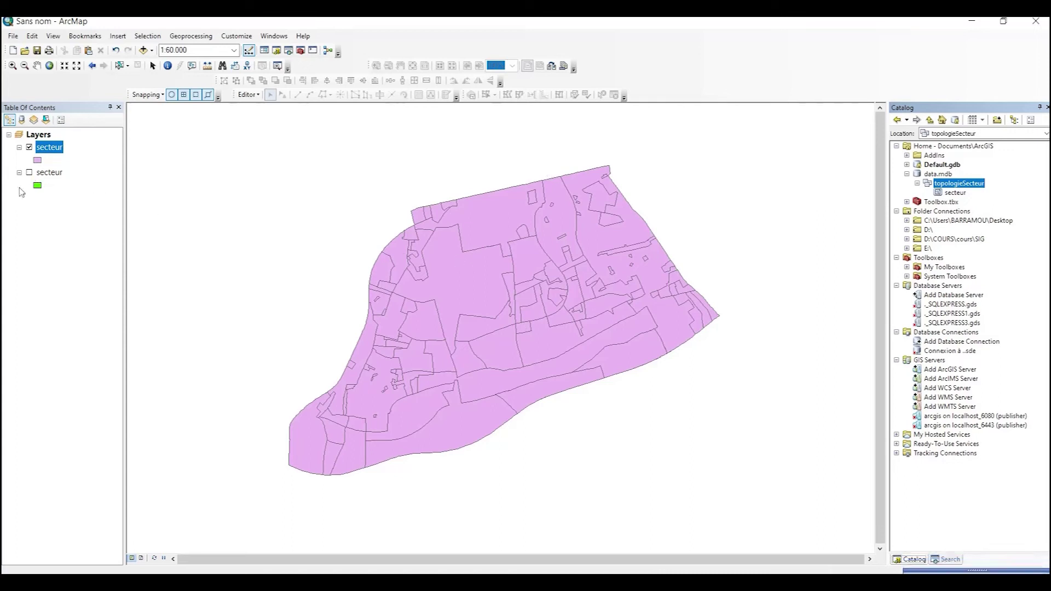
{"action": "right_click", "coordinate": [49, 173]}
{"action": "left_click", "coordinate": [102, 196]}
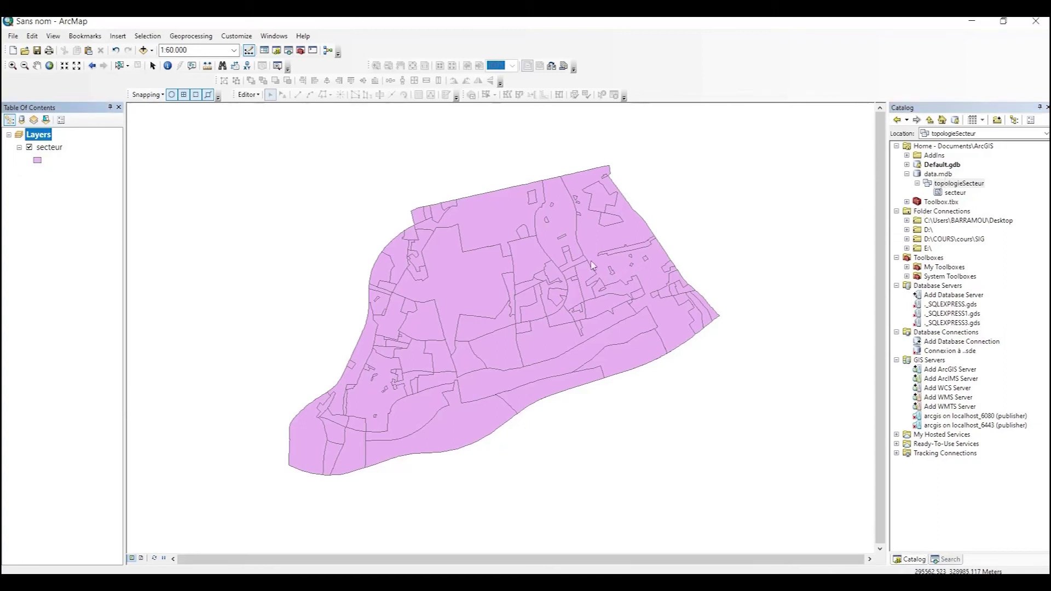
Step: Set up a new topology in the topologieSecteur dataset with the default name, cluster tolerance and ranks, and secteur as the participating feature class
{"action": "right_click", "coordinate": [957, 187]}
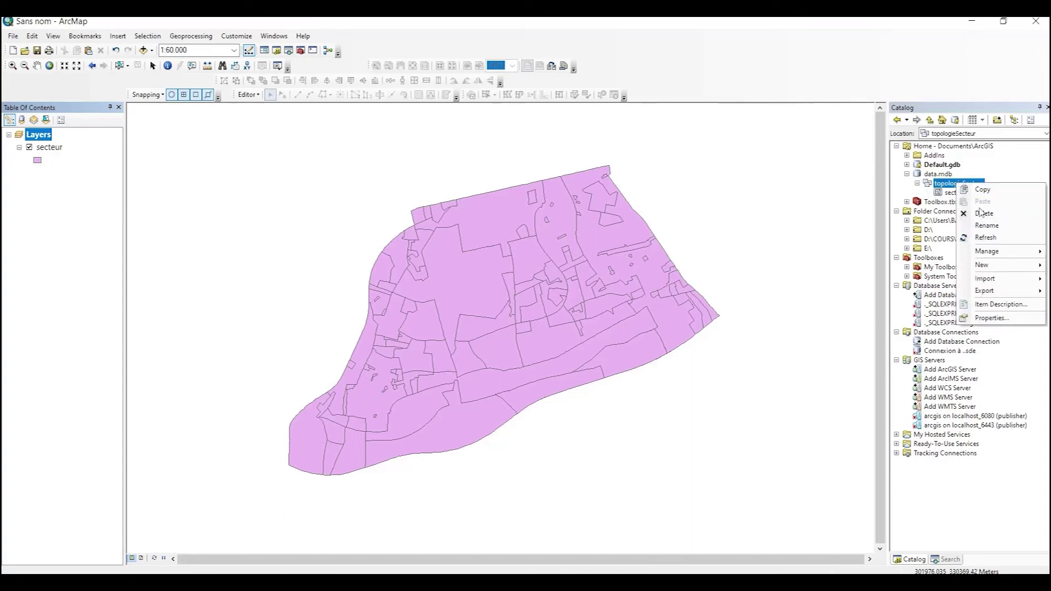
{"action": "mouse_move", "coordinate": [999, 266]}
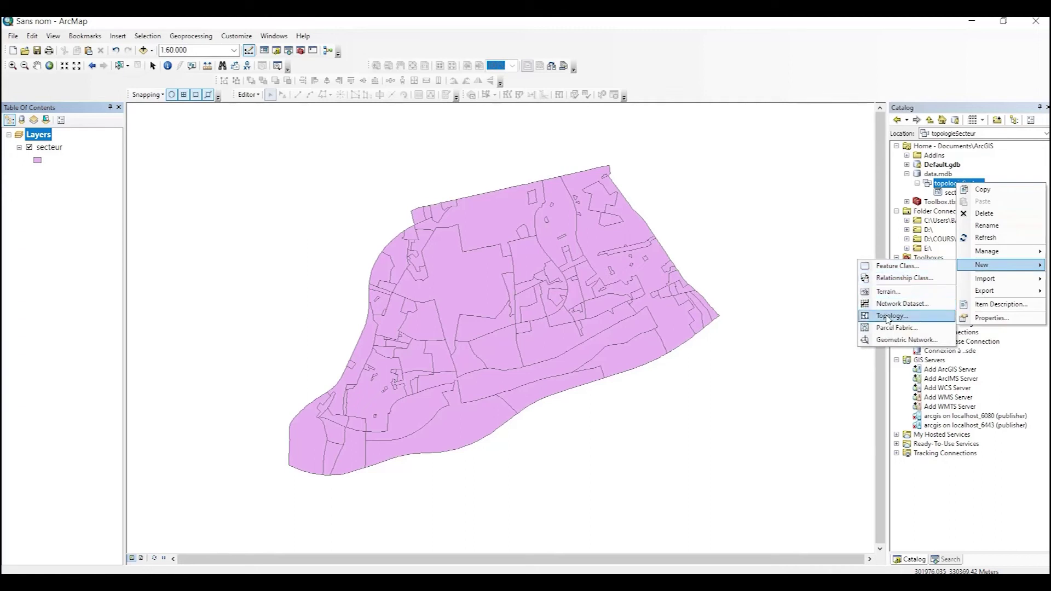
{"action": "left_click", "coordinate": [904, 318]}
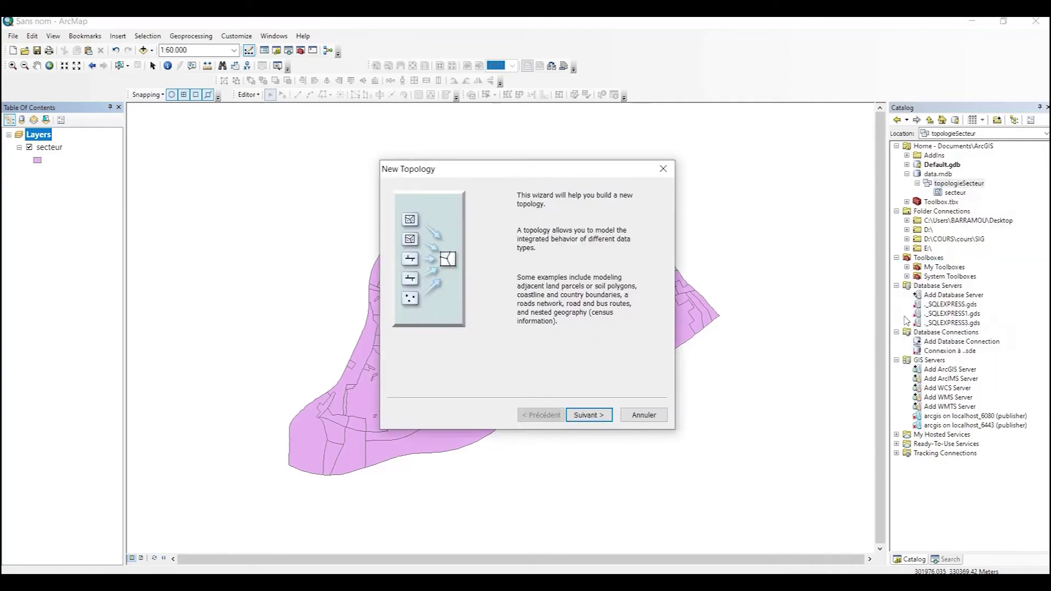
{"action": "left_click", "coordinate": [591, 416]}
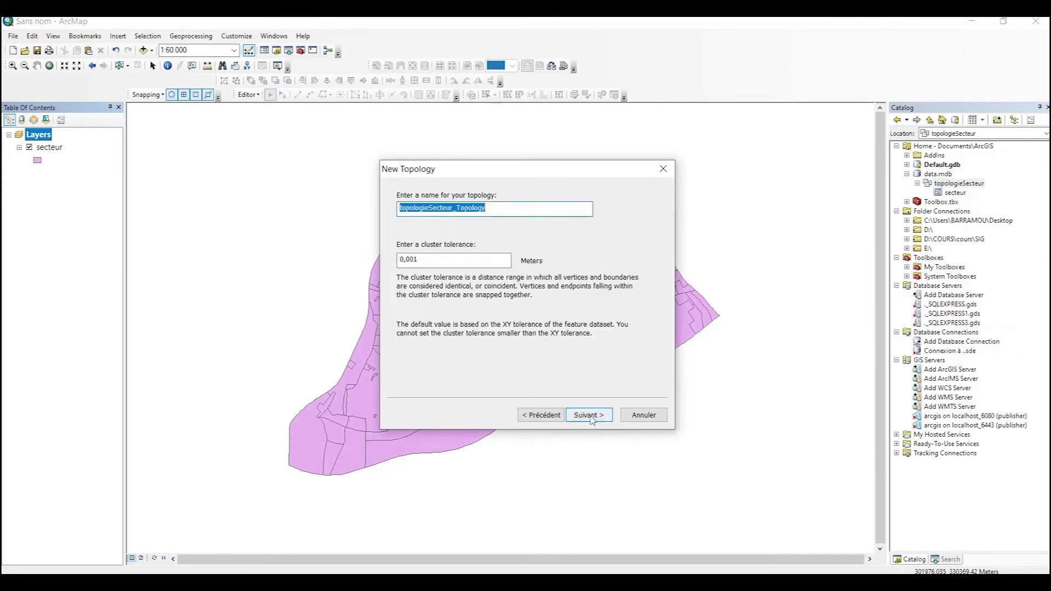
{"action": "left_click", "coordinate": [589, 416]}
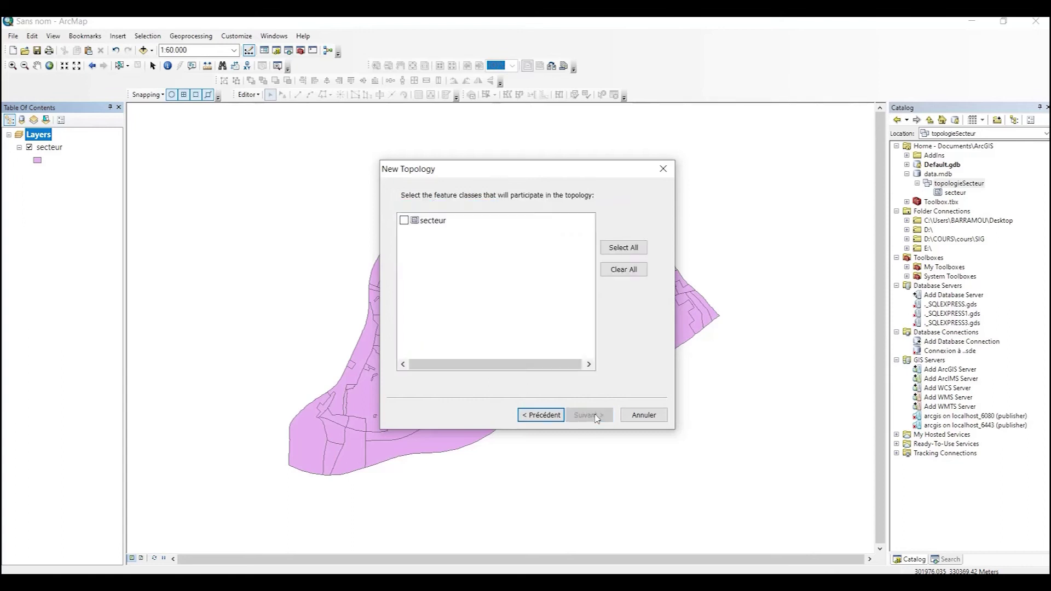
{"action": "left_click", "coordinate": [405, 221]}
{"action": "left_click", "coordinate": [589, 416]}
{"action": "left_click", "coordinate": [589, 416]}
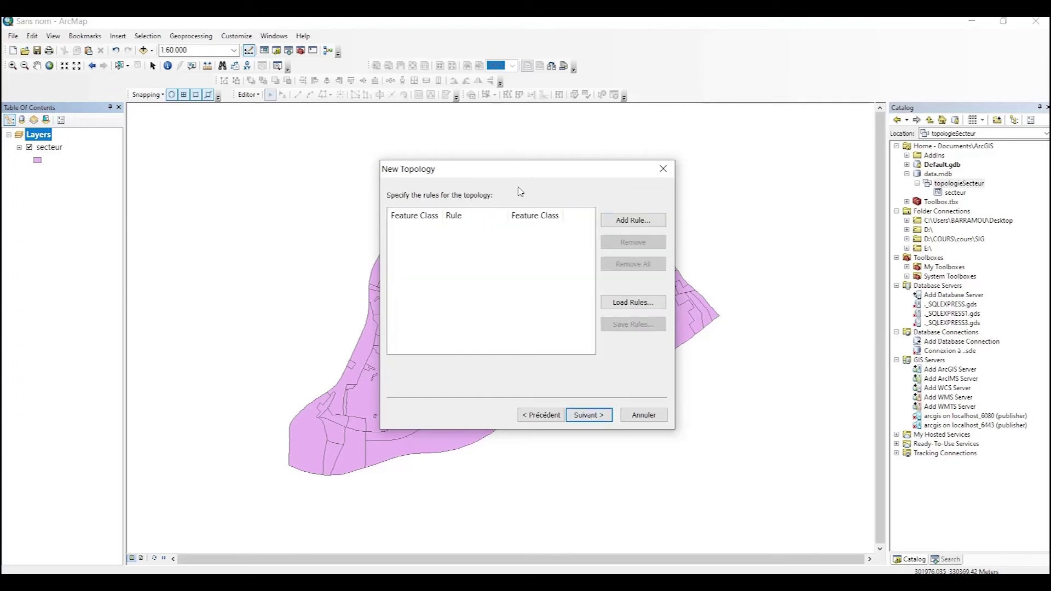
Step: Add a Must Not Overlap rule for the secteur feature class to the new topology
{"action": "left_click", "coordinate": [616, 224]}
{"action": "left_click", "coordinate": [621, 223]}
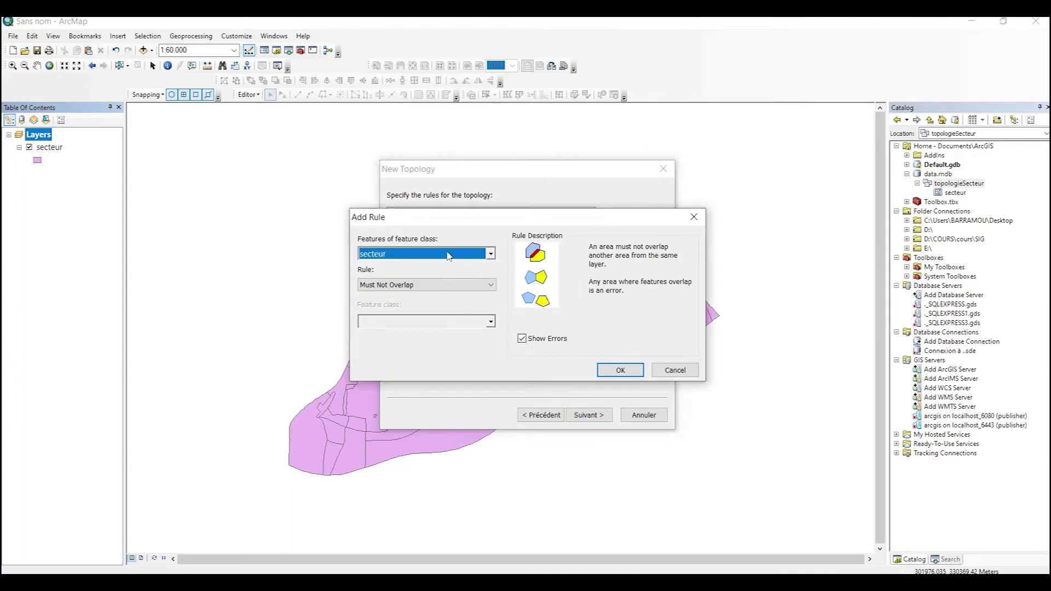
{"action": "left_click", "coordinate": [448, 256]}
{"action": "left_click", "coordinate": [389, 266]}
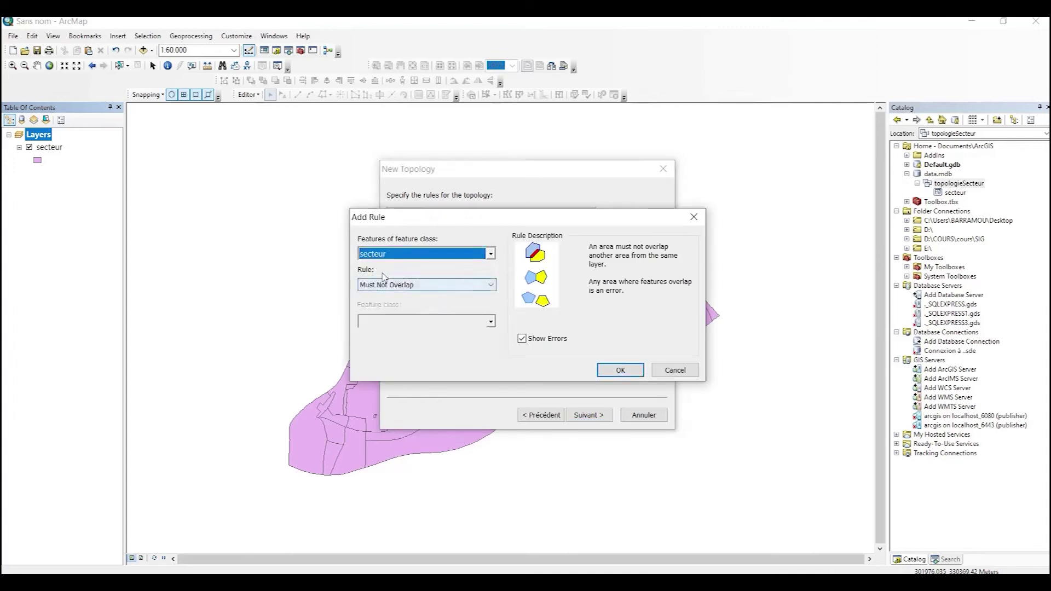
{"action": "left_click", "coordinate": [416, 286]}
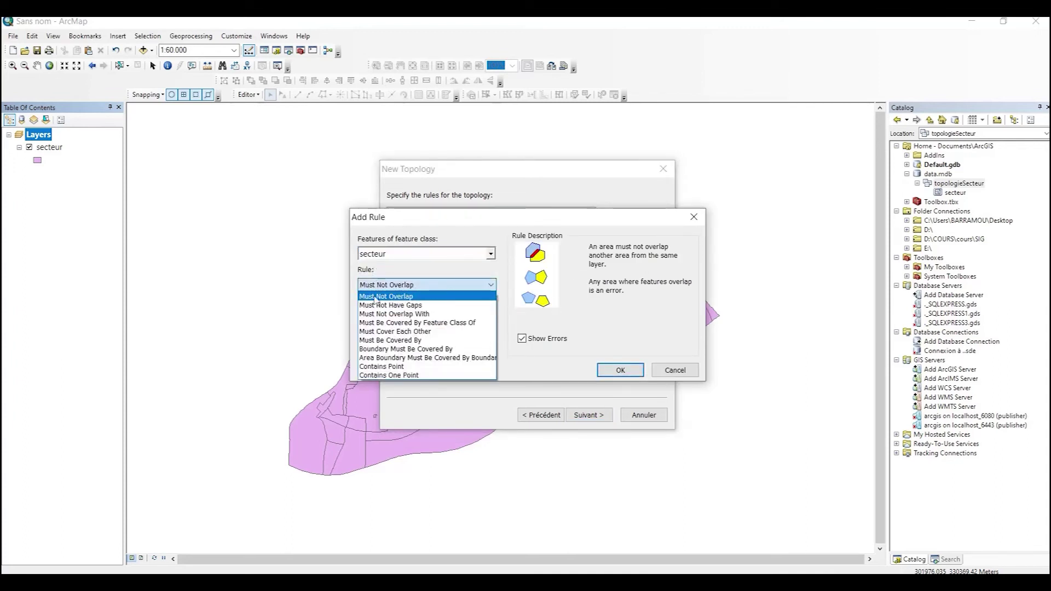
{"action": "left_click", "coordinate": [400, 297]}
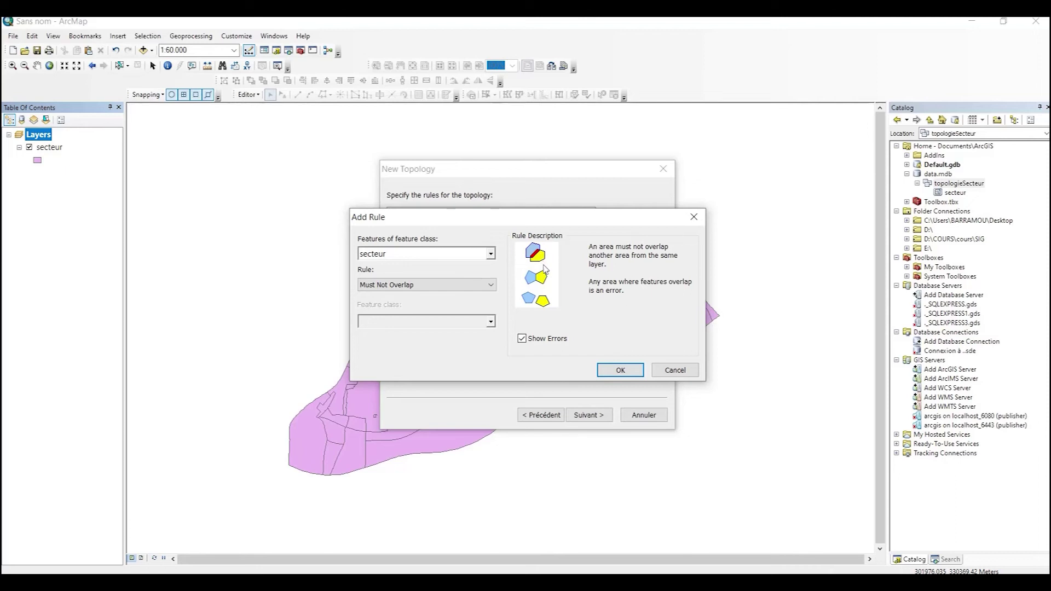
{"action": "left_click", "coordinate": [620, 370]}
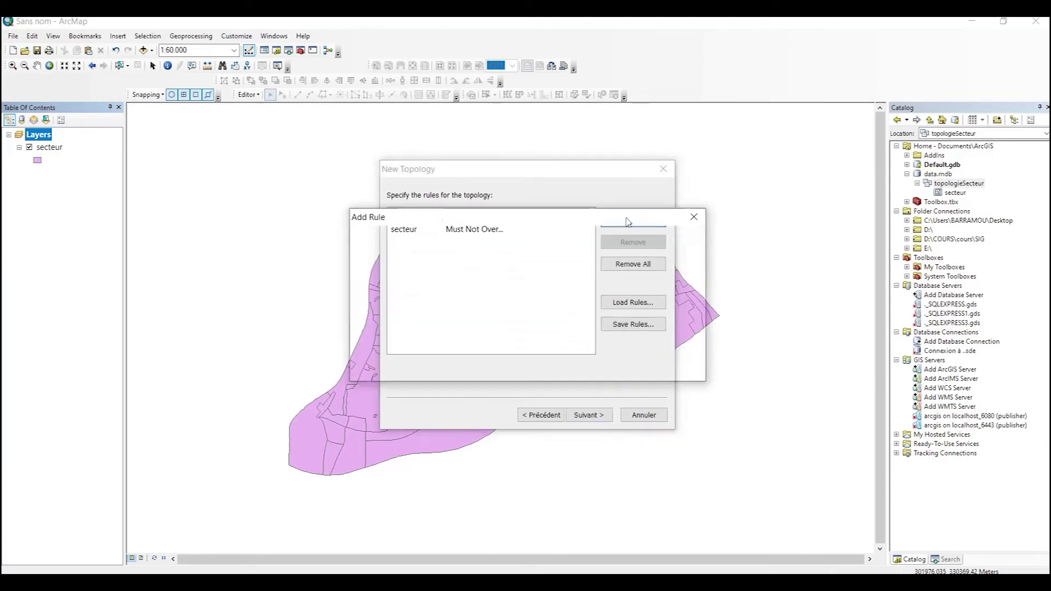
Step: Add a Must Not Have Gaps rule for secteur and proceed to the topology summary
{"action": "left_click", "coordinate": [636, 221]}
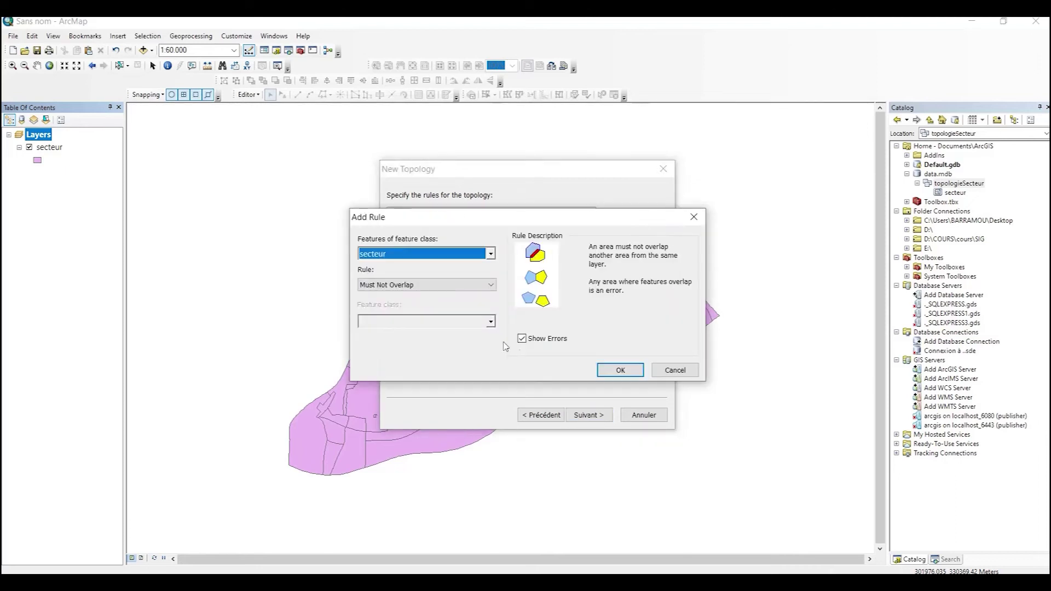
{"action": "left_click", "coordinate": [489, 285]}
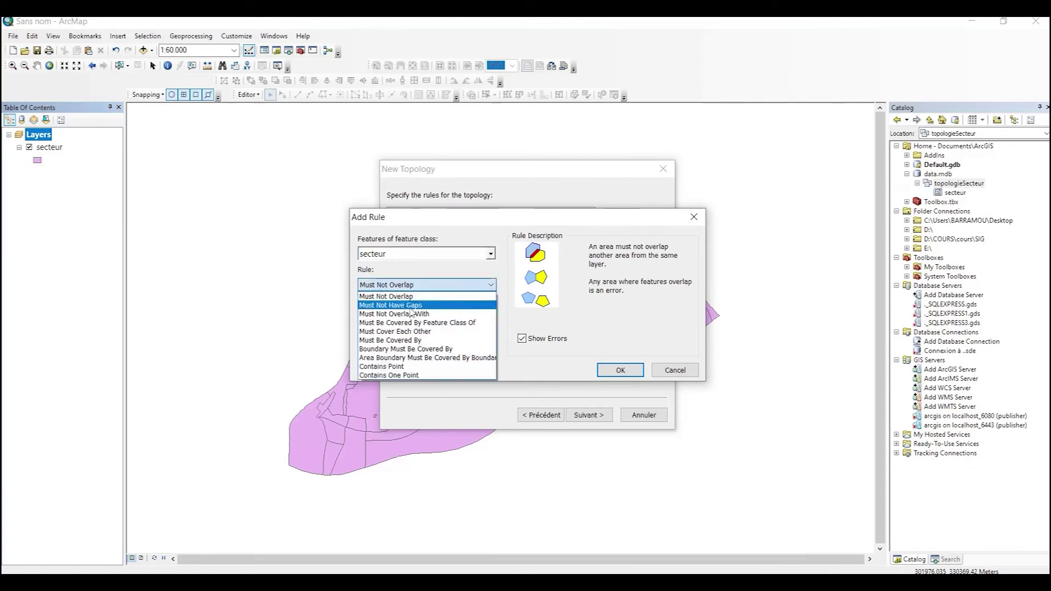
{"action": "left_click", "coordinate": [396, 307]}
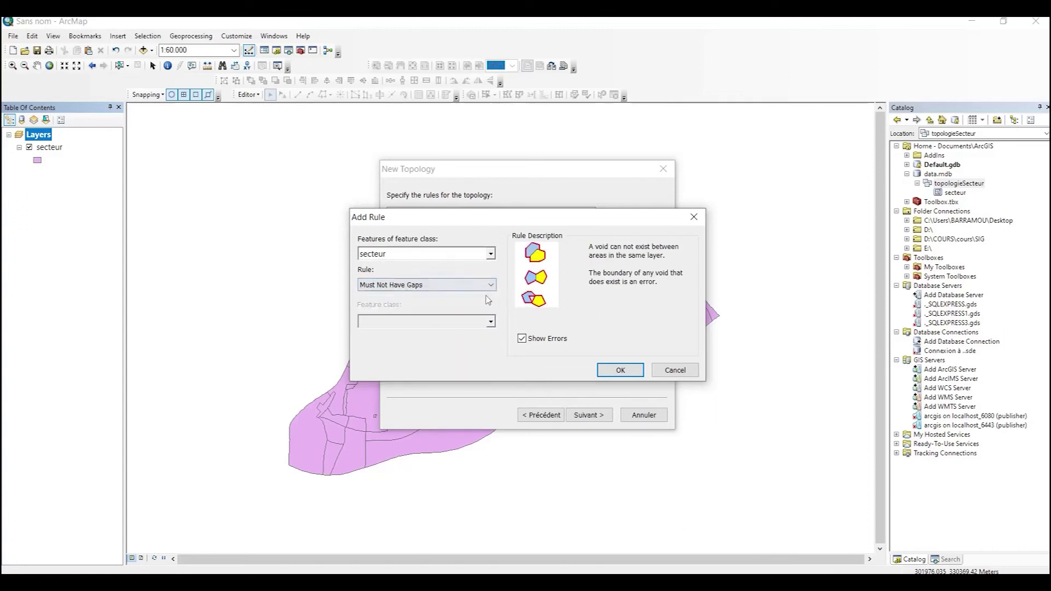
{"action": "left_click", "coordinate": [617, 369]}
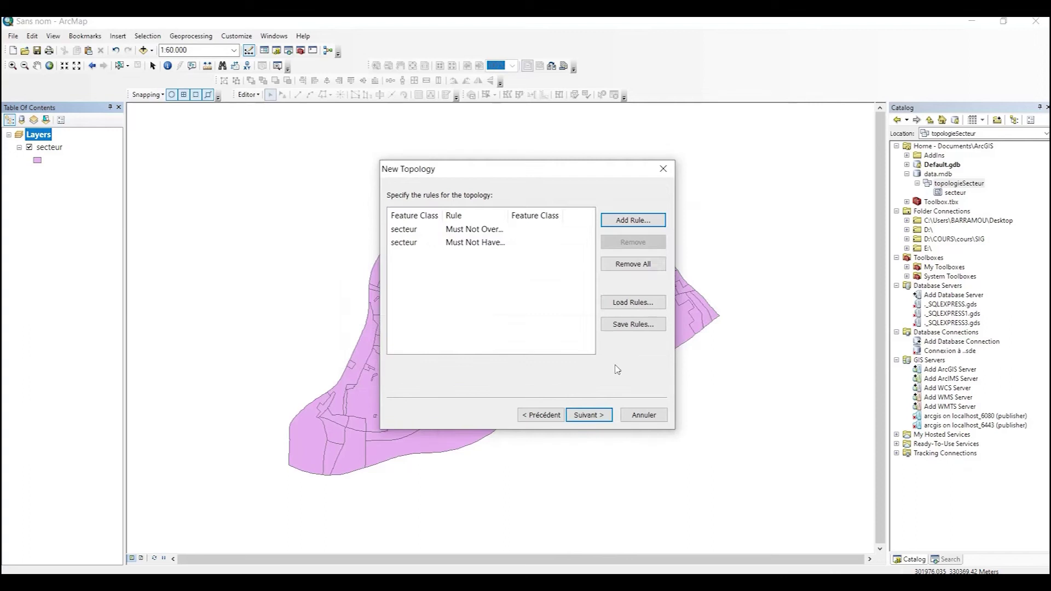
{"action": "left_click", "coordinate": [589, 416]}
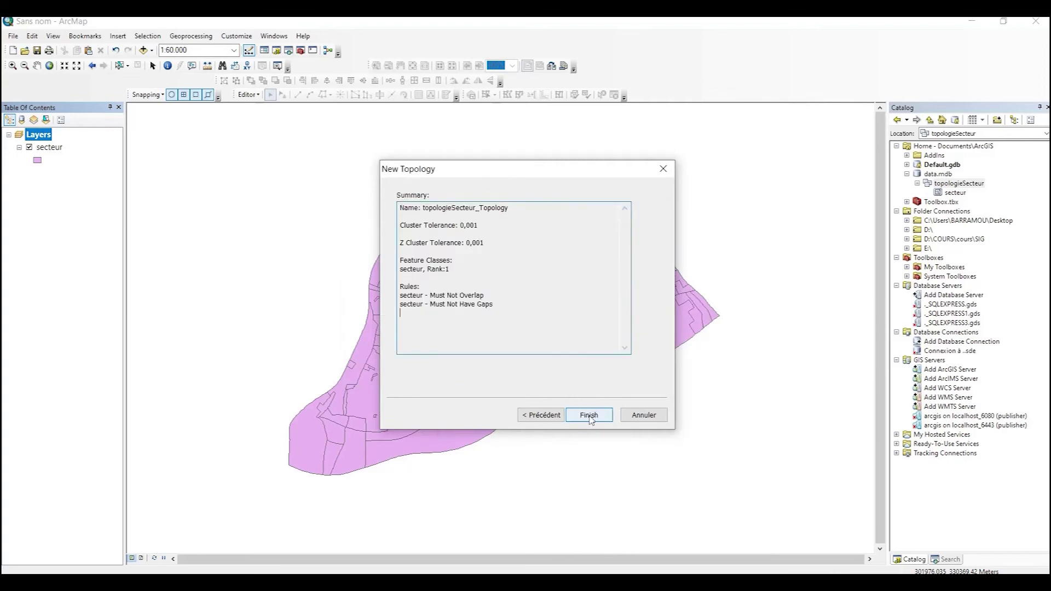
Step: Finish creating the secteur topology from the summary and validate it immediately
{"action": "left_click", "coordinate": [589, 415]}
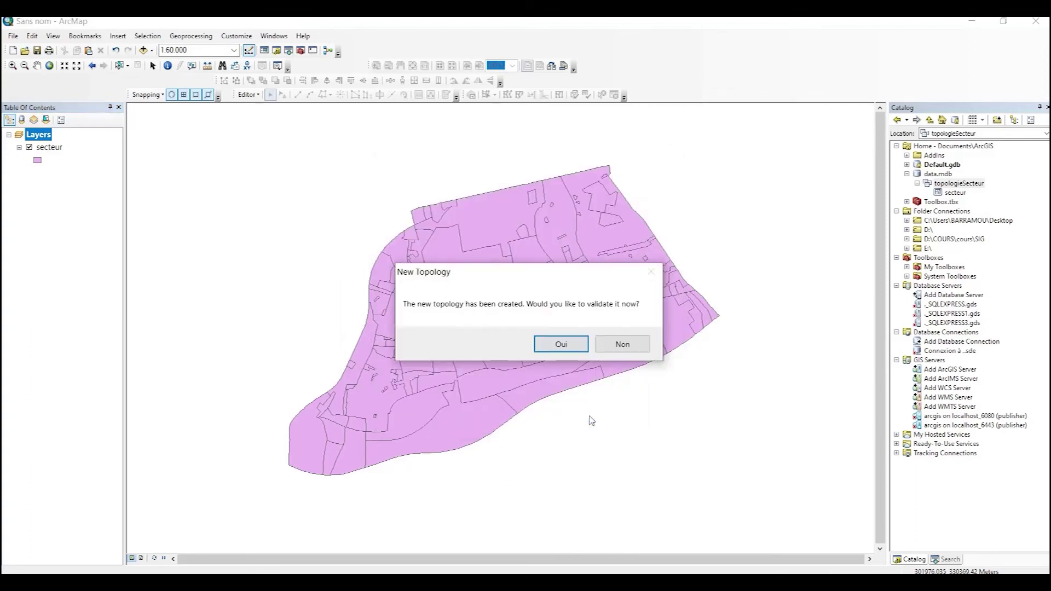
{"action": "left_click", "coordinate": [563, 345]}
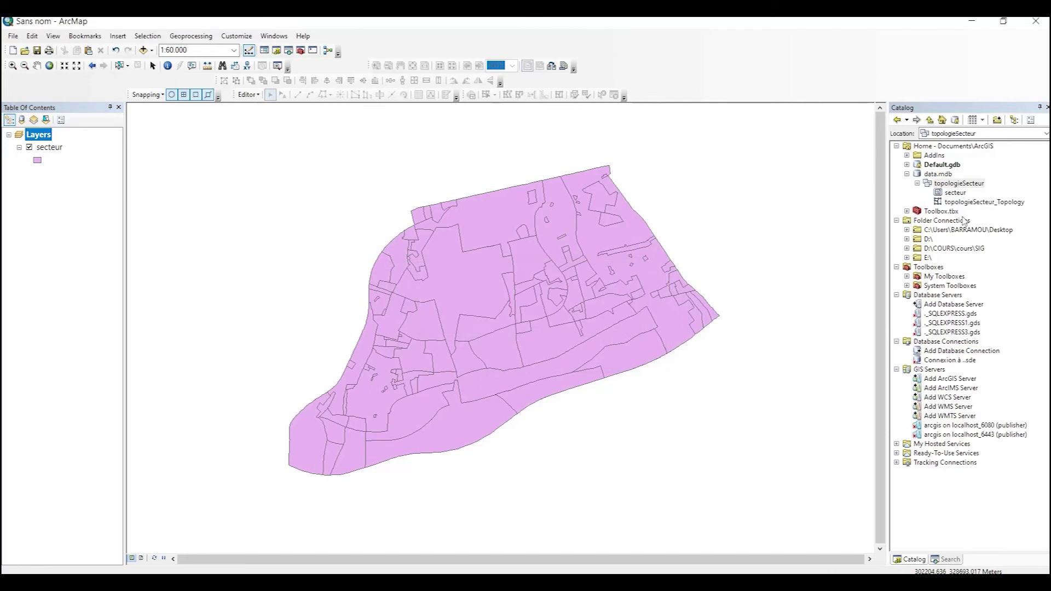
Step: Add the new topology and its participating feature class to the map and hide the older purple secteur layer
{"action": "left_click_drag", "start_coordinate": [959, 202], "coordinate": [569, 259]}
{"action": "left_click", "coordinate": [544, 332]}
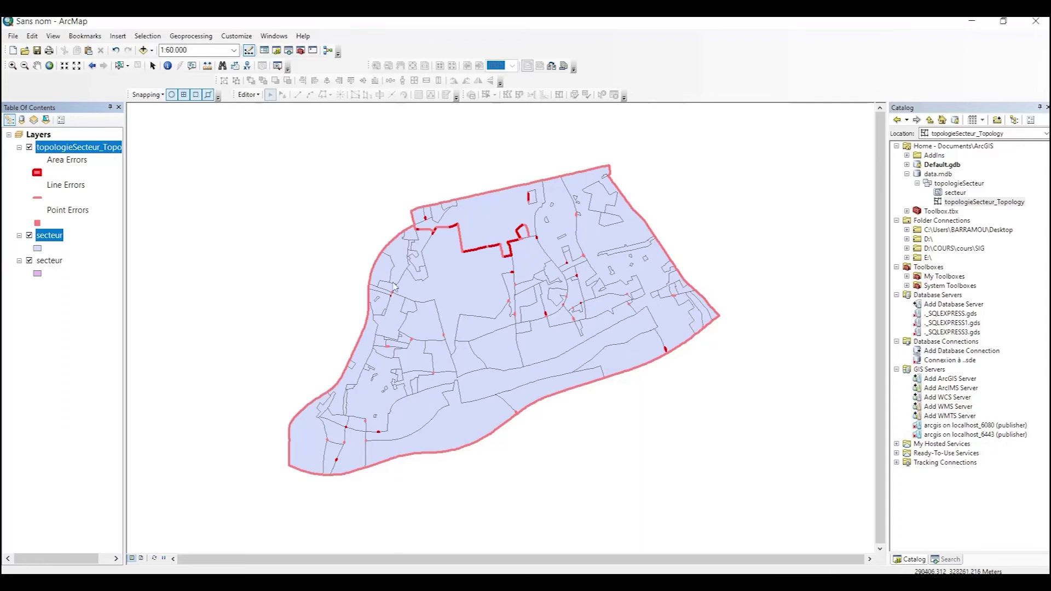
{"action": "left_click", "coordinate": [29, 261]}
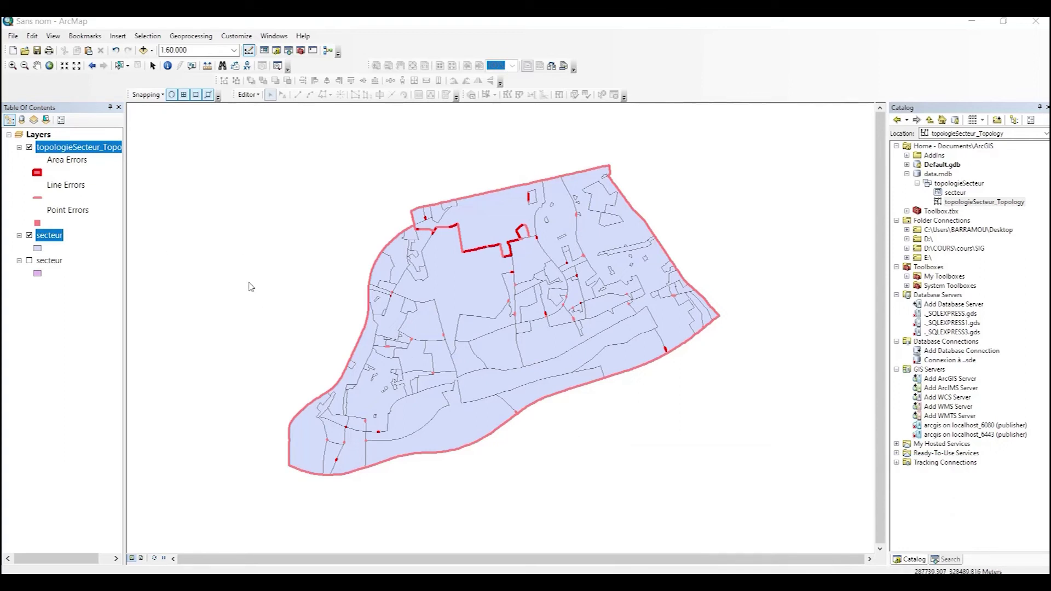
Step: Start an edit session on the secteur layer that was added with the topology
{"action": "right_click", "coordinate": [49, 237]}
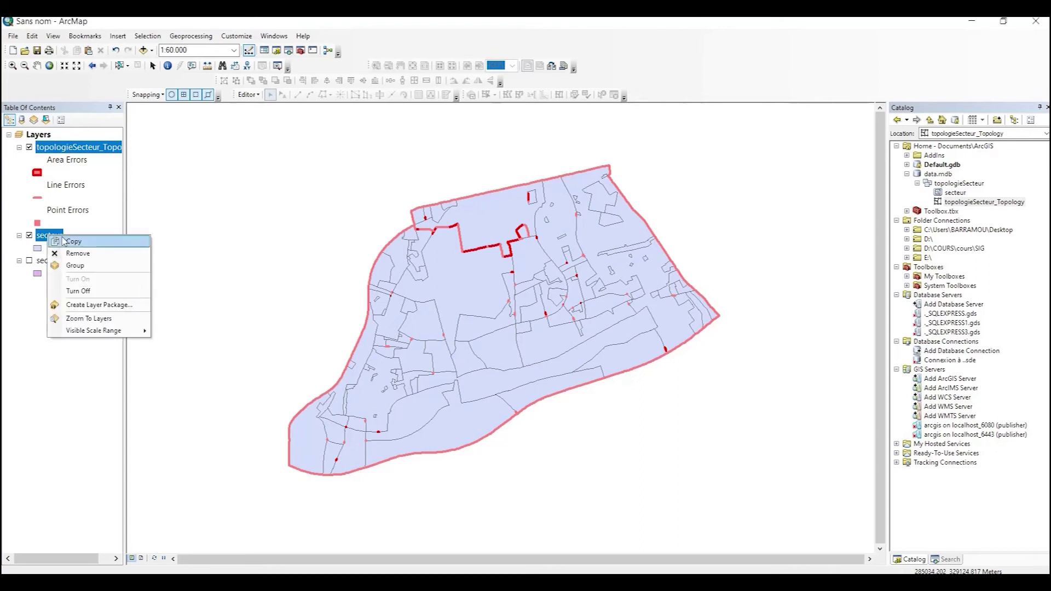
{"action": "left_click", "coordinate": [225, 286]}
{"action": "left_click", "coordinate": [49, 236]}
{"action": "right_click", "coordinate": [54, 236]}
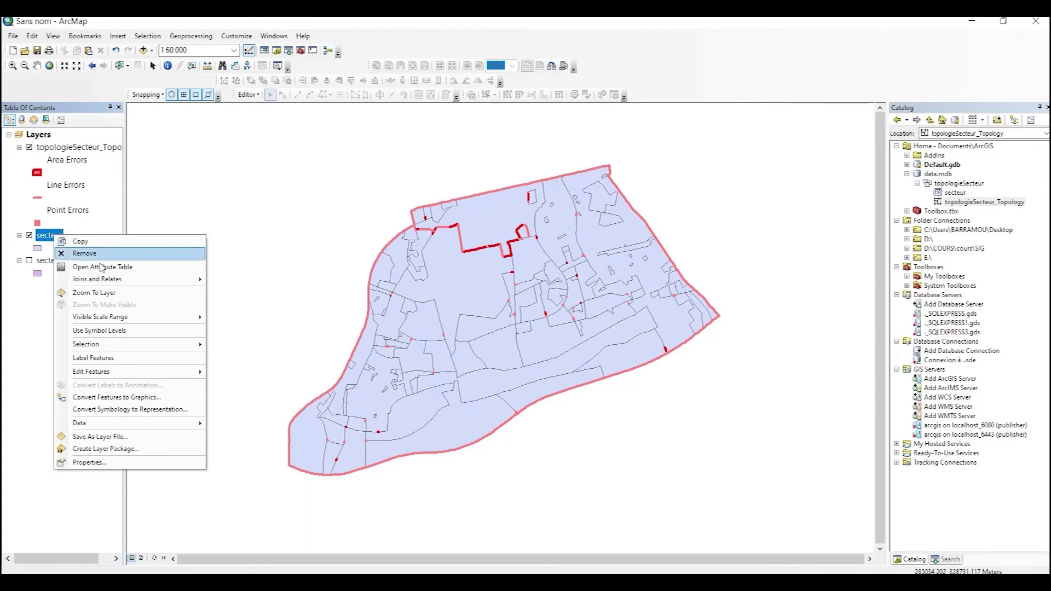
{"action": "mouse_move", "coordinate": [175, 372]}
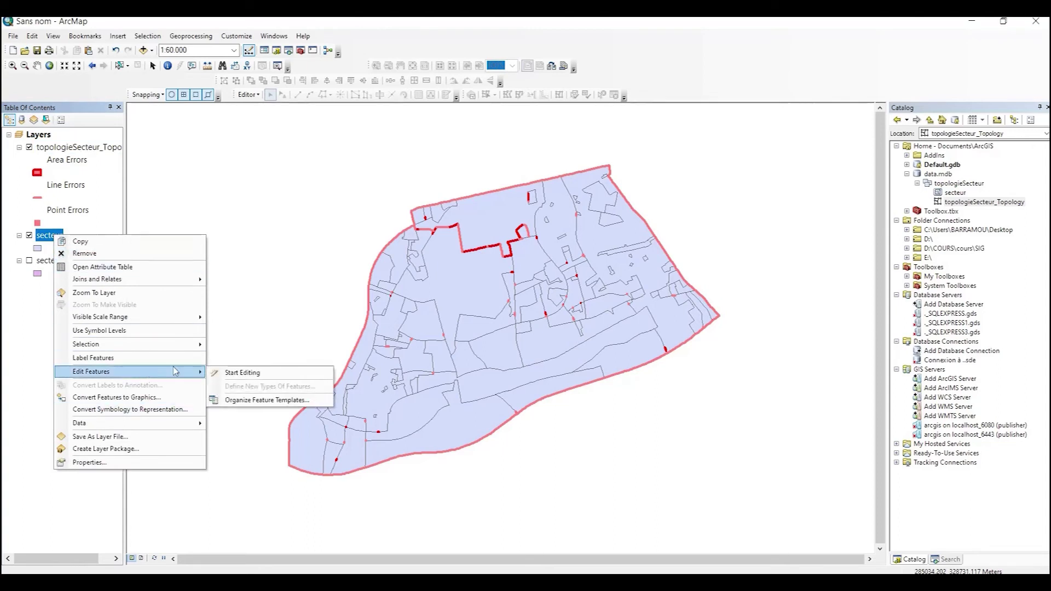
{"action": "left_click", "coordinate": [227, 374]}
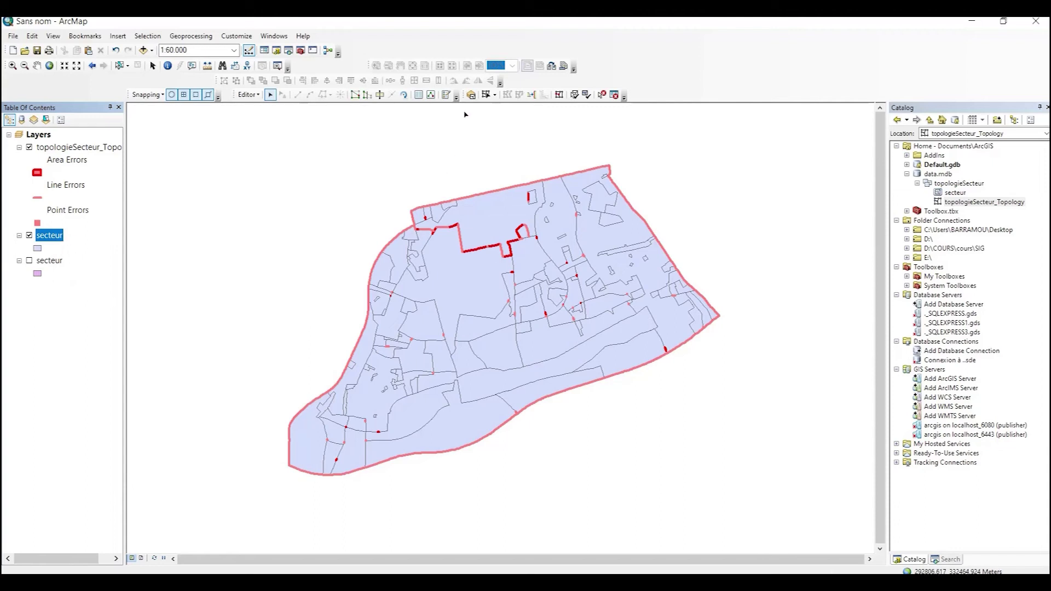
Step: Undock the Topology toolbar over the map and open the Error Inspector
{"action": "left_click_drag", "start_coordinate": [464, 95], "coordinate": [361, 146]}
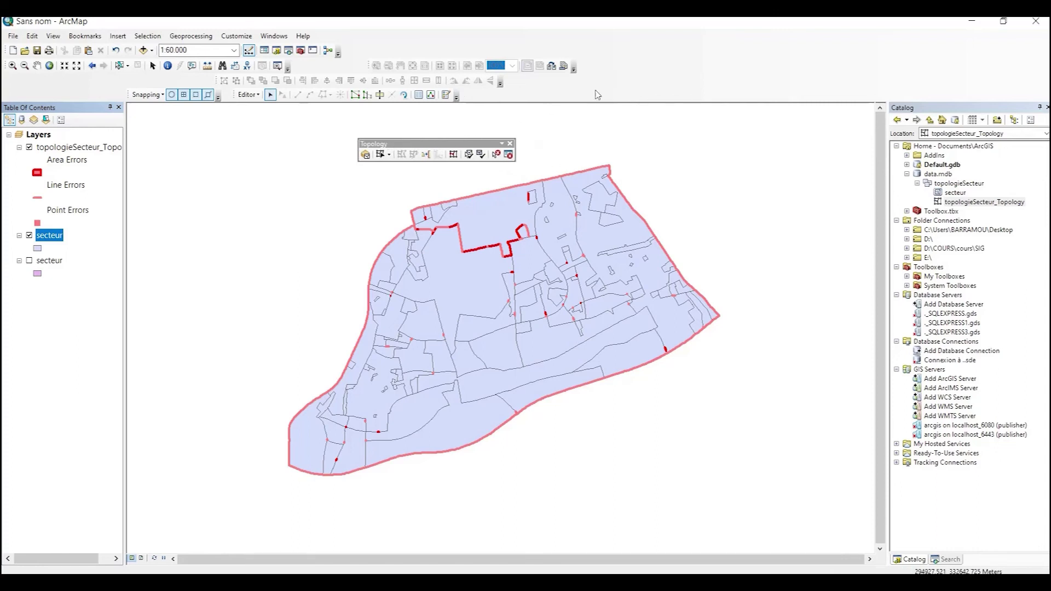
{"action": "right_click", "coordinate": [650, 69]}
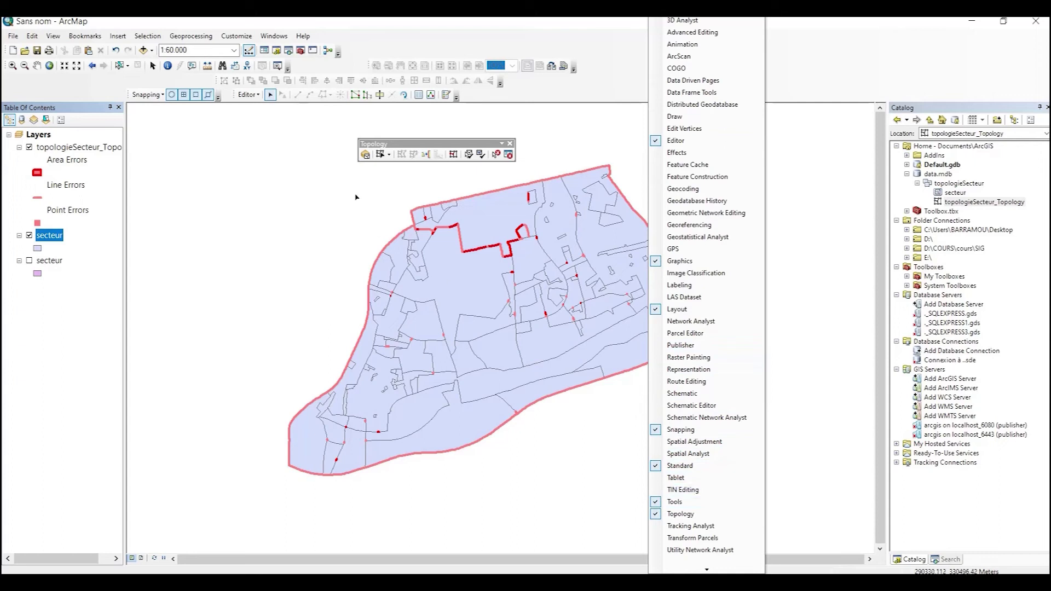
{"action": "left_click_drag", "start_coordinate": [406, 136], "coordinate": [411, 137]}
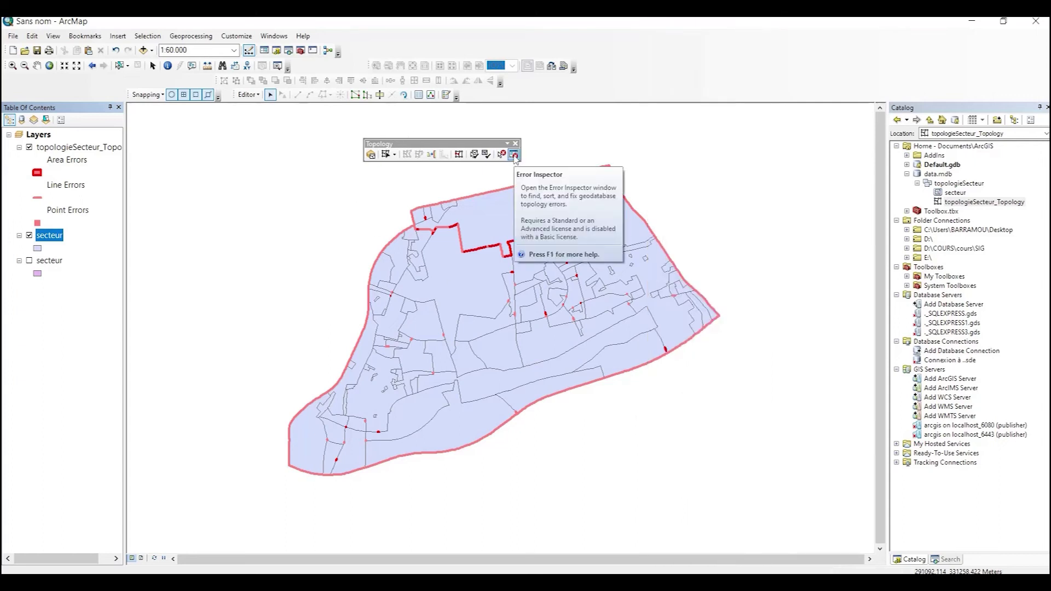
{"action": "left_click", "coordinate": [514, 155]}
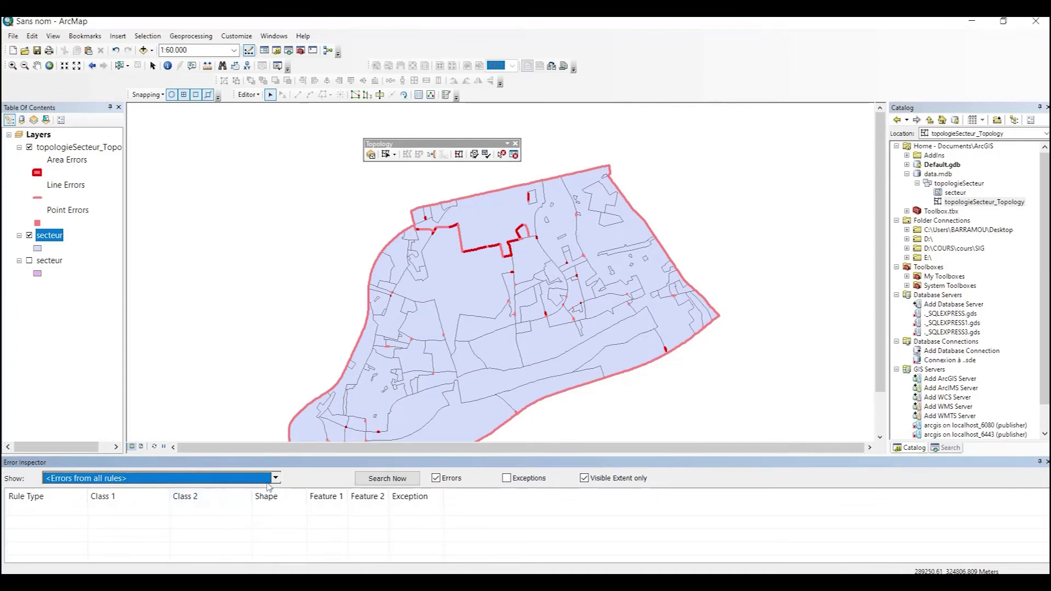
Step: Search the visible extent for errors of the secteur - Must Not Overlap rule and look through the list
{"action": "left_click", "coordinate": [276, 479]}
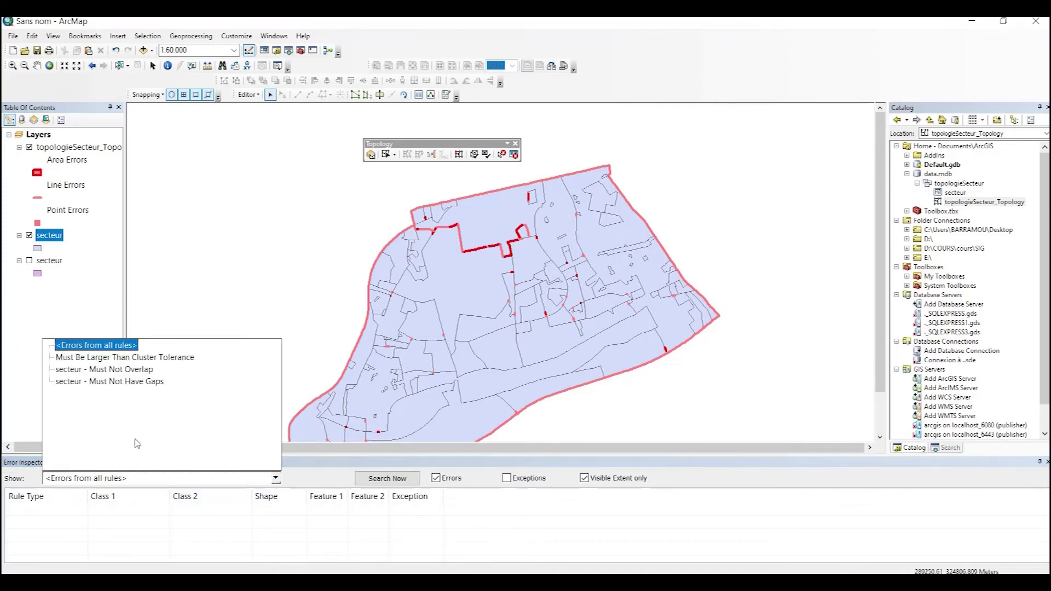
{"action": "left_click", "coordinate": [99, 370]}
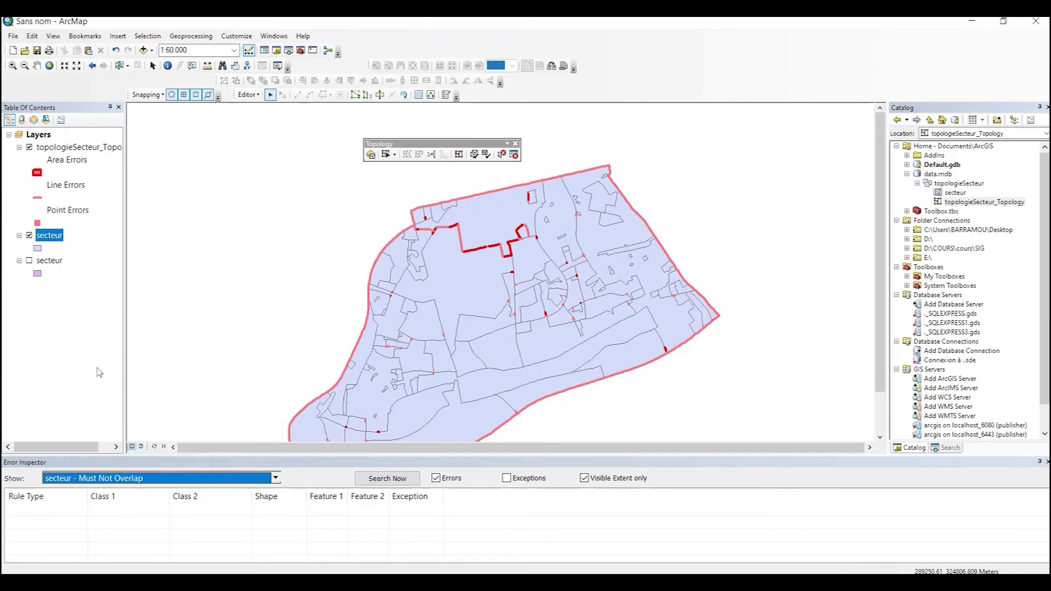
{"action": "left_click", "coordinate": [388, 479]}
{"action": "scroll", "coordinate": [100, 552], "scroll_direction": "down", "scroll_amount": 7}
{"action": "scroll", "coordinate": [93, 539], "scroll_direction": "up", "scroll_amount": 7}
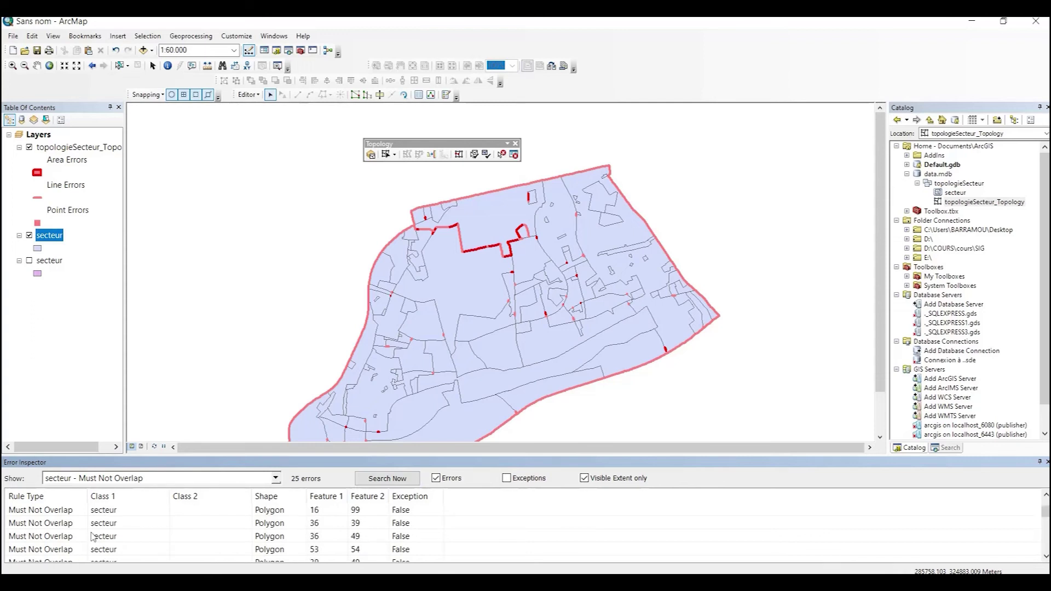
Step: Zoom to the Must Not Overlap error between features 80 and 82, checking it with the topology layer toggled
{"action": "left_click", "coordinate": [59, 512]}
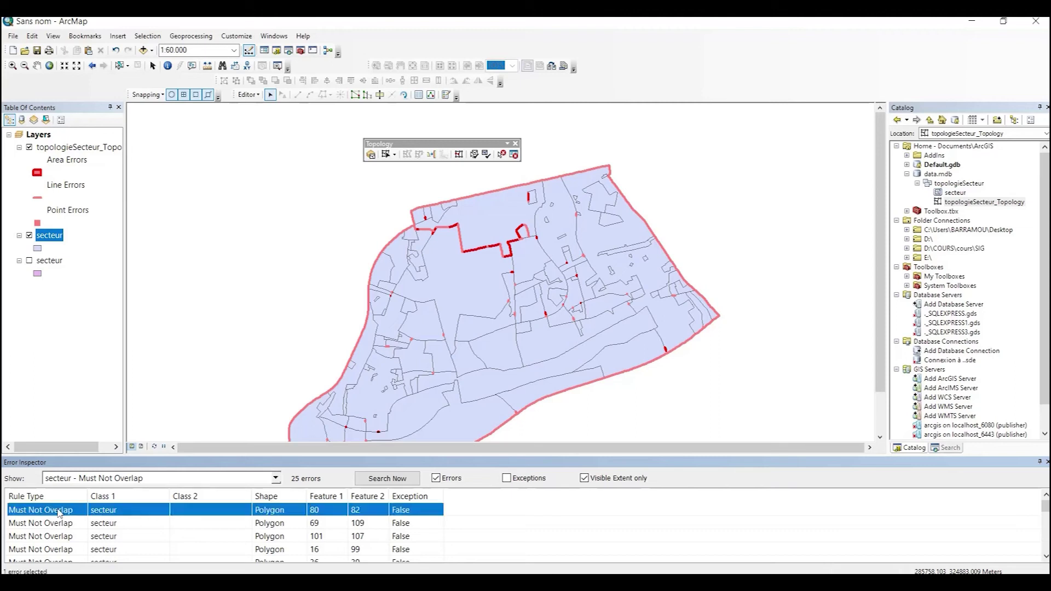
{"action": "right_click", "coordinate": [59, 512]}
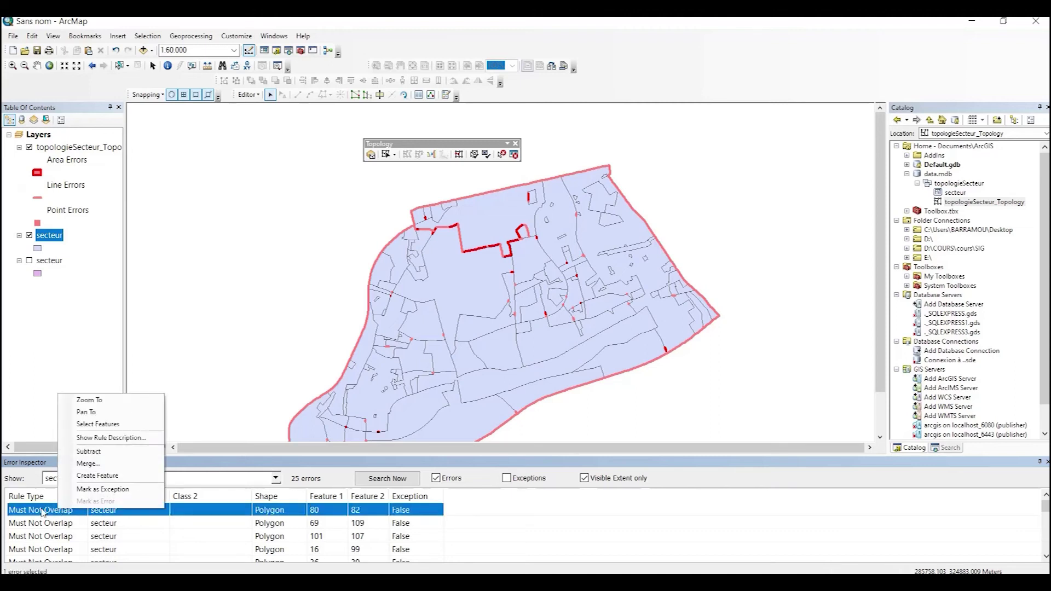
{"action": "left_click", "coordinate": [90, 401]}
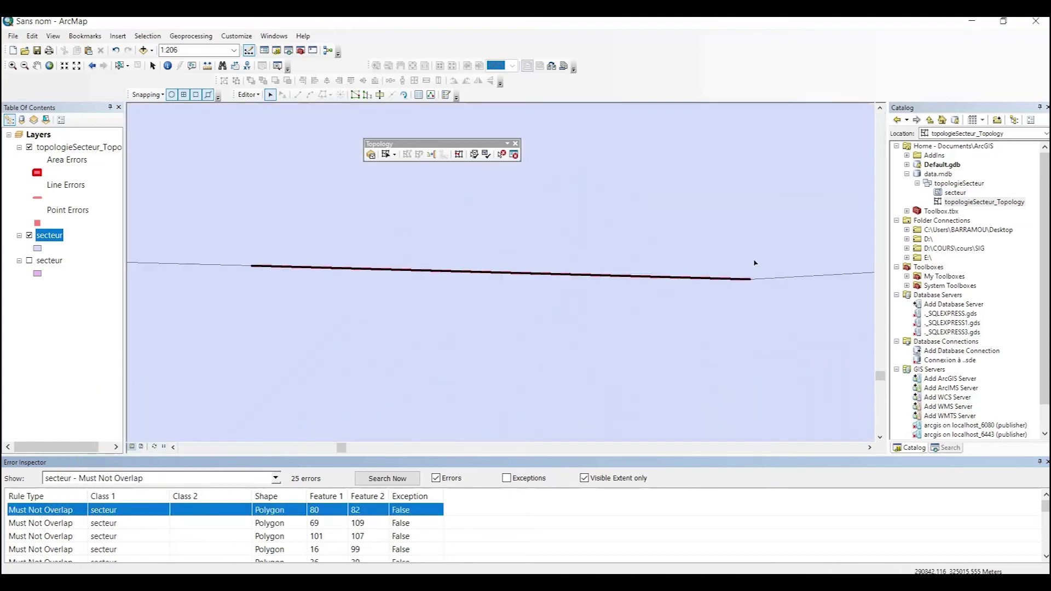
{"action": "left_click", "coordinate": [29, 147]}
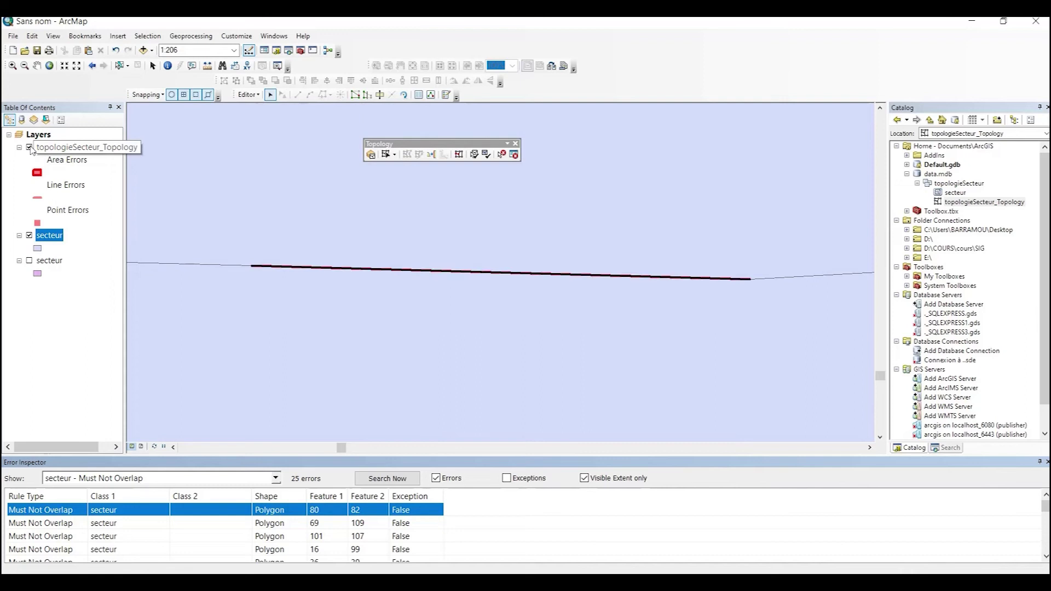
{"action": "left_click", "coordinate": [30, 148]}
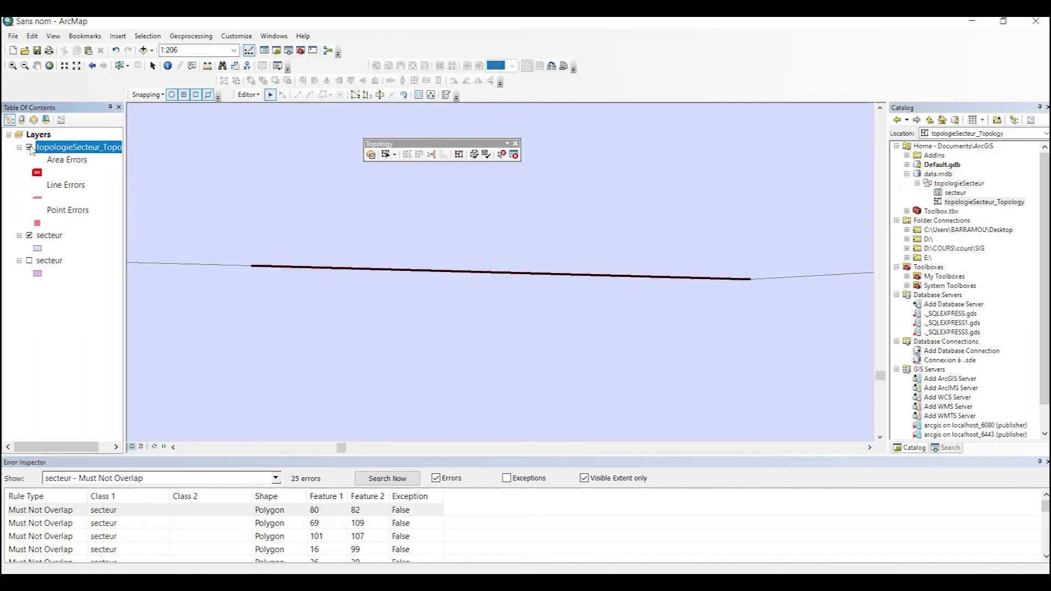
{"action": "left_click", "coordinate": [29, 147]}
{"action": "left_click", "coordinate": [29, 147]}
Step: Examine the overlap strip between the two secteur polygons at close range, then return to a wider view
{"action": "left_click", "coordinate": [12, 65]}
{"action": "left_click_drag", "start_coordinate": [363, 298], "coordinate": [389, 253]}
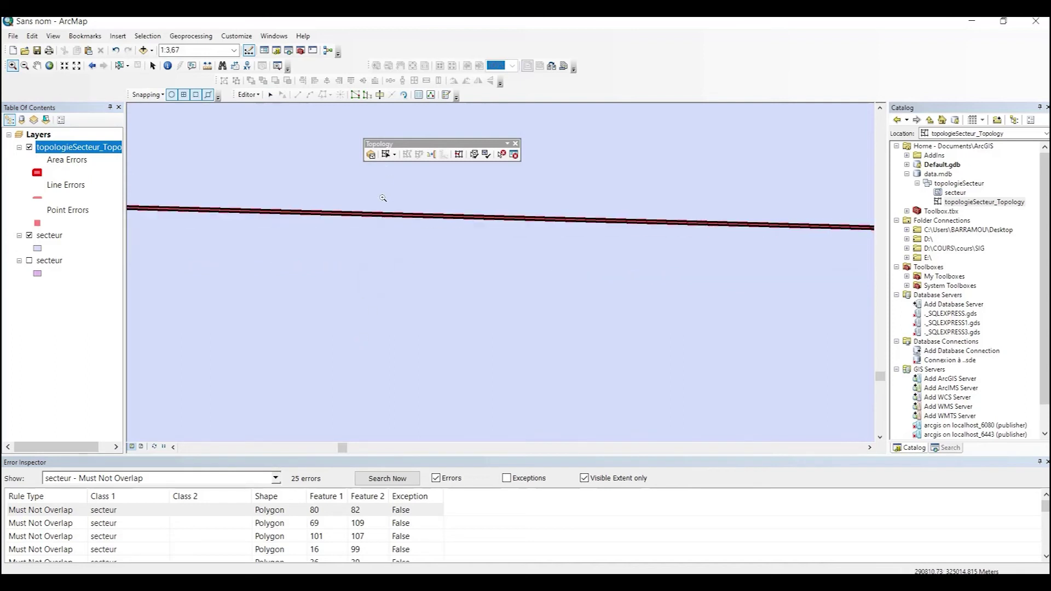
{"action": "left_click_drag", "start_coordinate": [381, 196], "coordinate": [458, 290]}
{"action": "left_click_drag", "start_coordinate": [299, 185], "coordinate": [317, 240]}
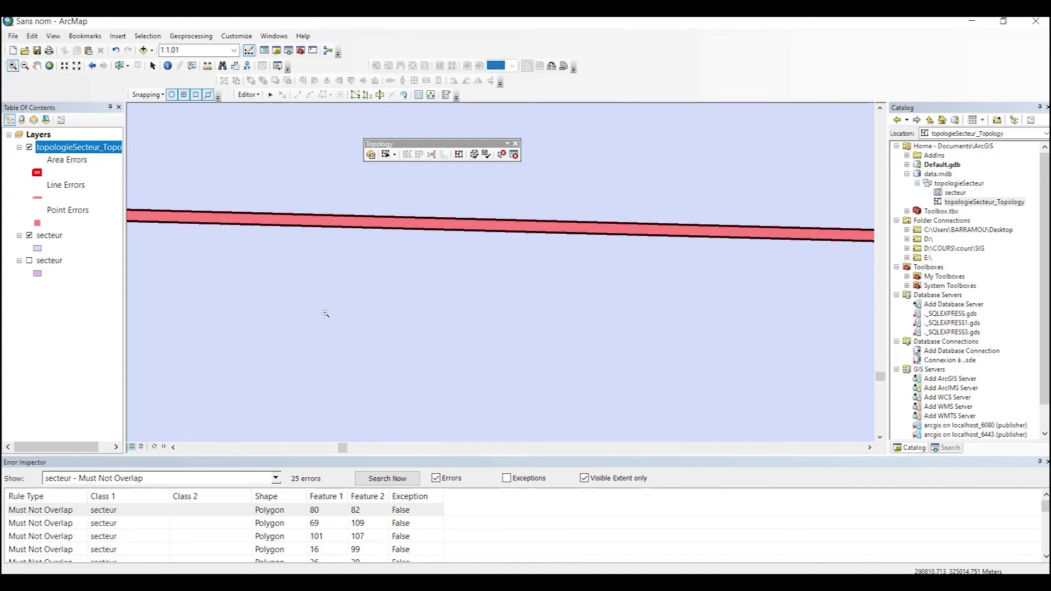
{"action": "scroll", "coordinate": [406, 251], "scroll_direction": "up", "scroll_amount": 1}
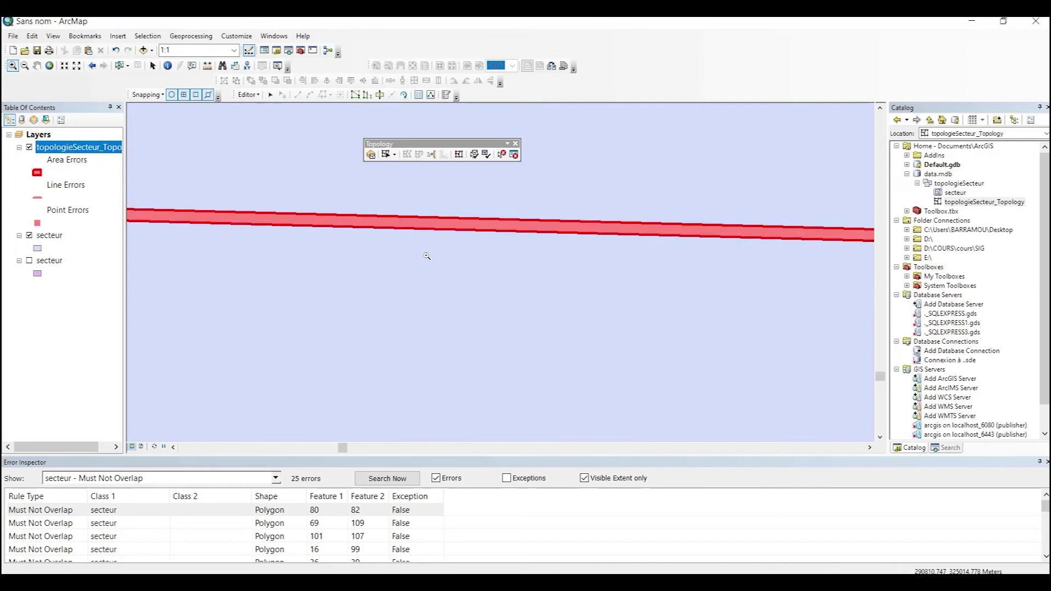
{"action": "scroll", "coordinate": [432, 227], "scroll_direction": "up", "scroll_amount": 1}
{"action": "left_click", "coordinate": [25, 65]}
{"action": "left_click_drag", "start_coordinate": [321, 179], "coordinate": [485, 307]}
{"action": "left_click_drag", "start_coordinate": [399, 232], "coordinate": [471, 305]}
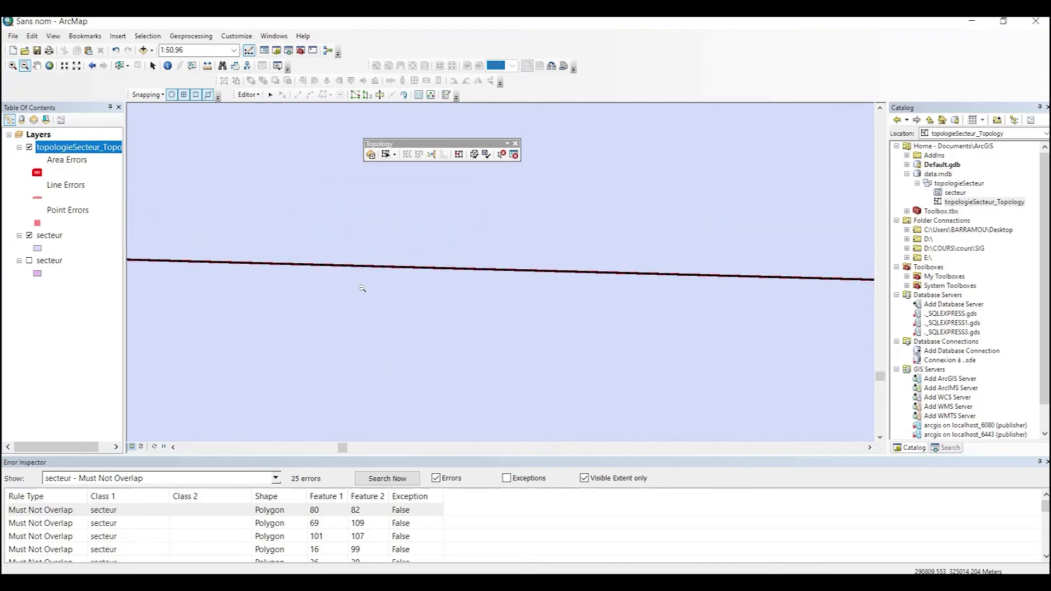
{"action": "right_click", "coordinate": [65, 513]}
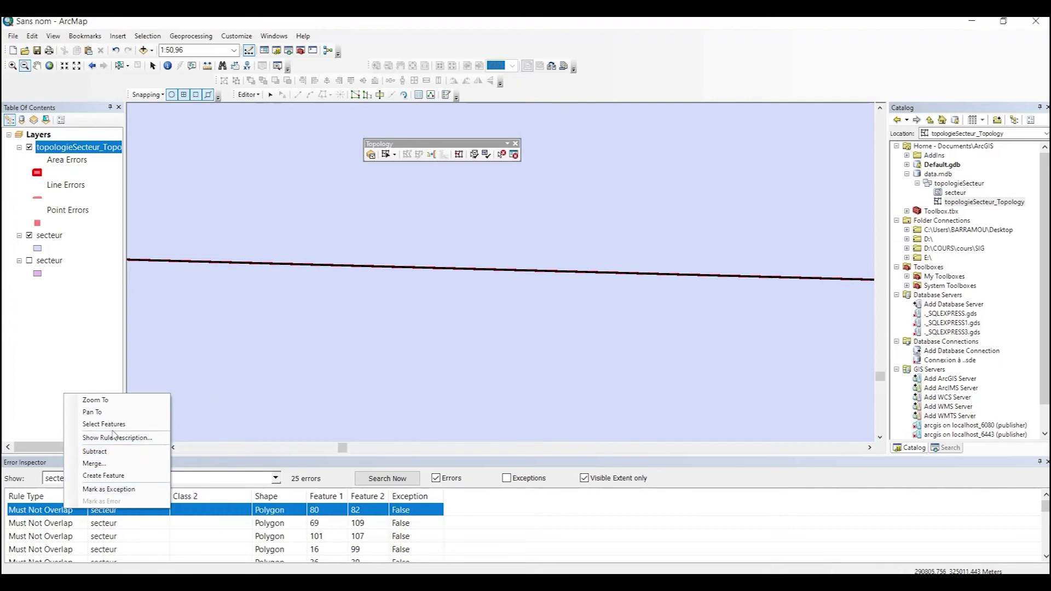
{"action": "left_click", "coordinate": [45, 512]}
{"action": "left_click", "coordinate": [60, 513]}
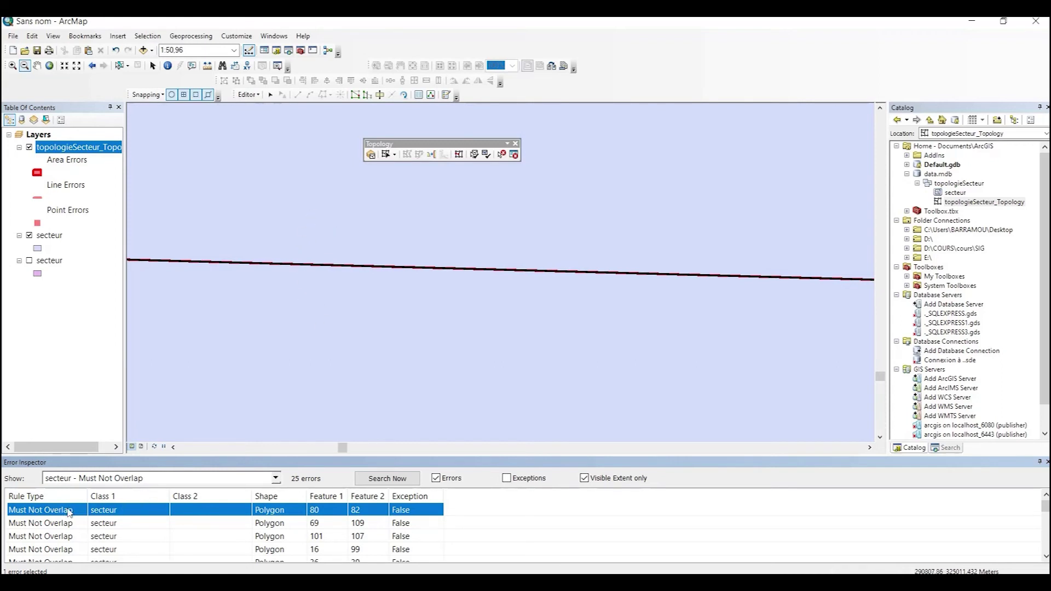
{"action": "right_click", "coordinate": [69, 511]}
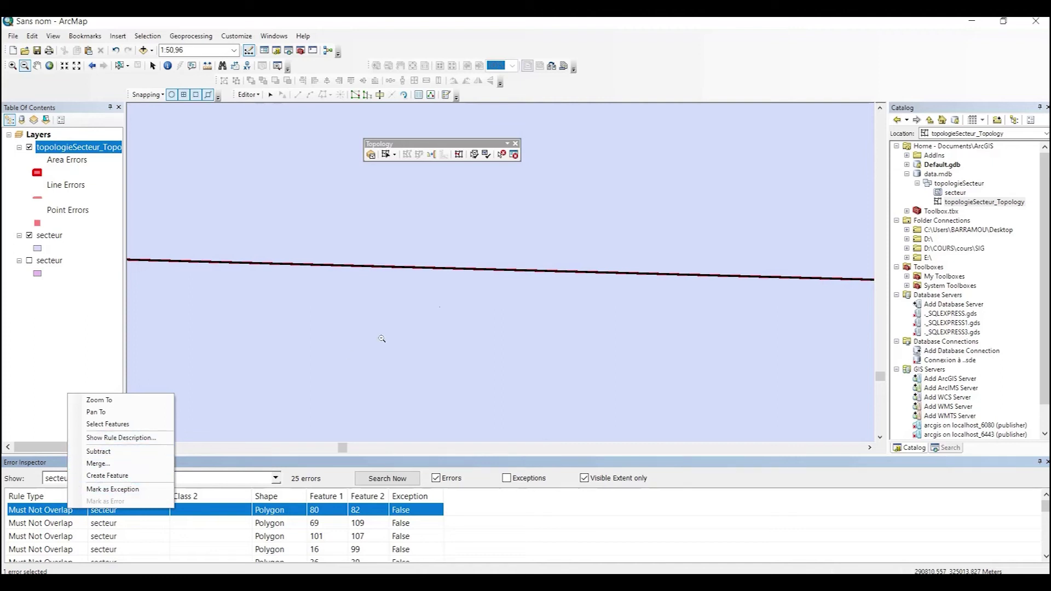
Step: Identify the attributes of the secteur polygon bordering the overlap error, then dismiss the results
{"action": "left_click", "coordinate": [396, 305]}
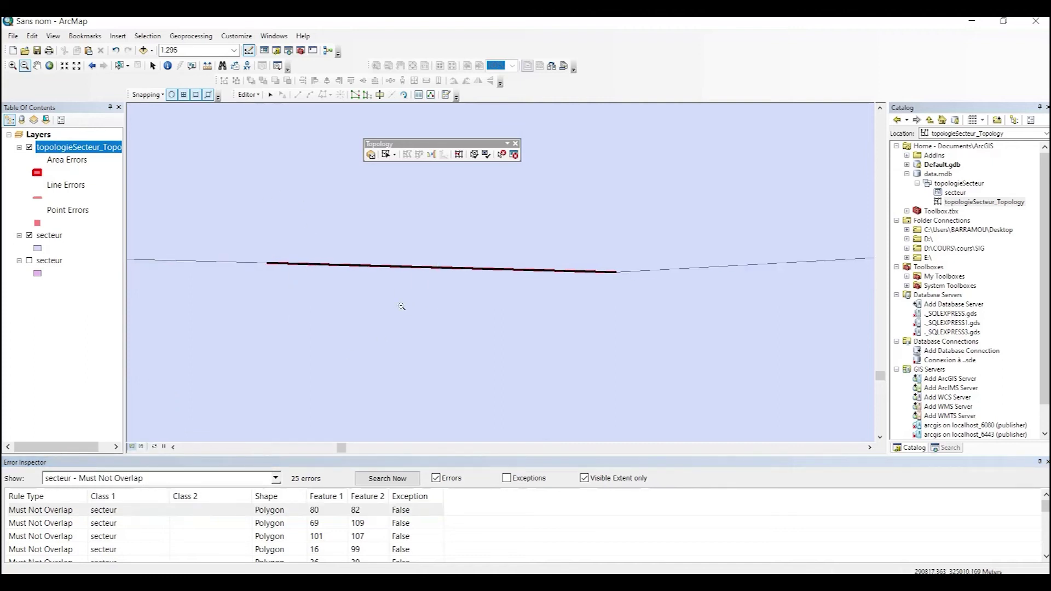
{"action": "scroll", "coordinate": [460, 364], "scroll_direction": "up", "scroll_amount": 3}
{"action": "scroll", "coordinate": [463, 361], "scroll_direction": "down", "scroll_amount": 4}
{"action": "scroll", "coordinate": [463, 361], "scroll_direction": "down", "scroll_amount": 1}
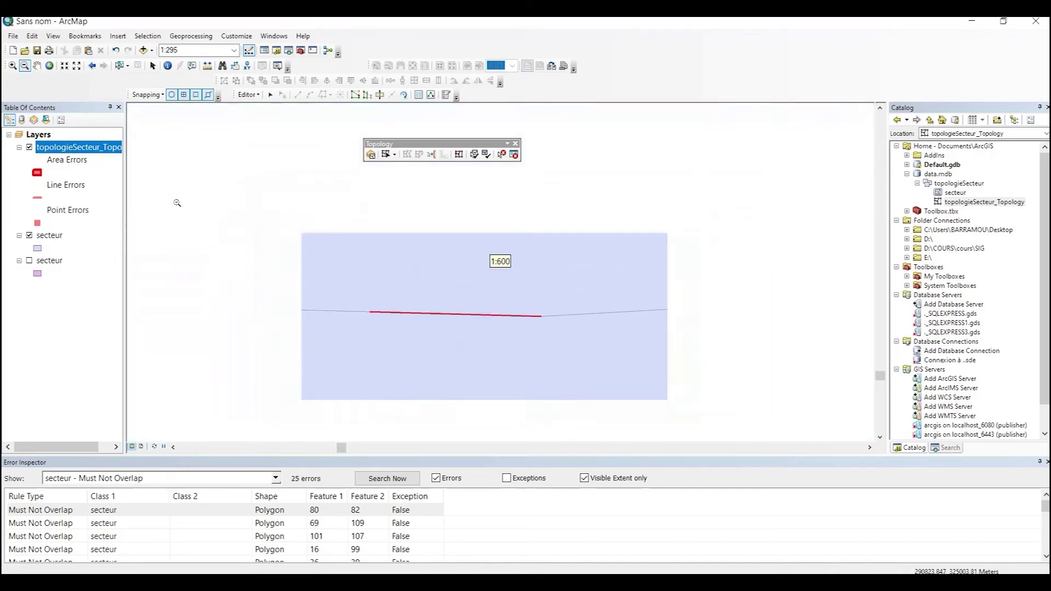
{"action": "left_click", "coordinate": [168, 65]}
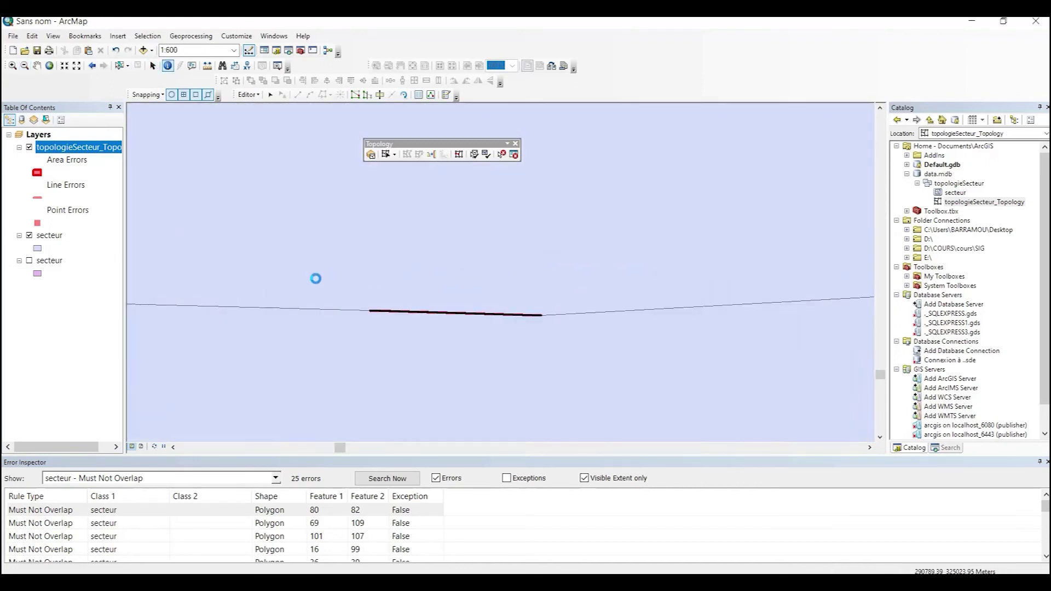
{"action": "left_click", "coordinate": [314, 279]}
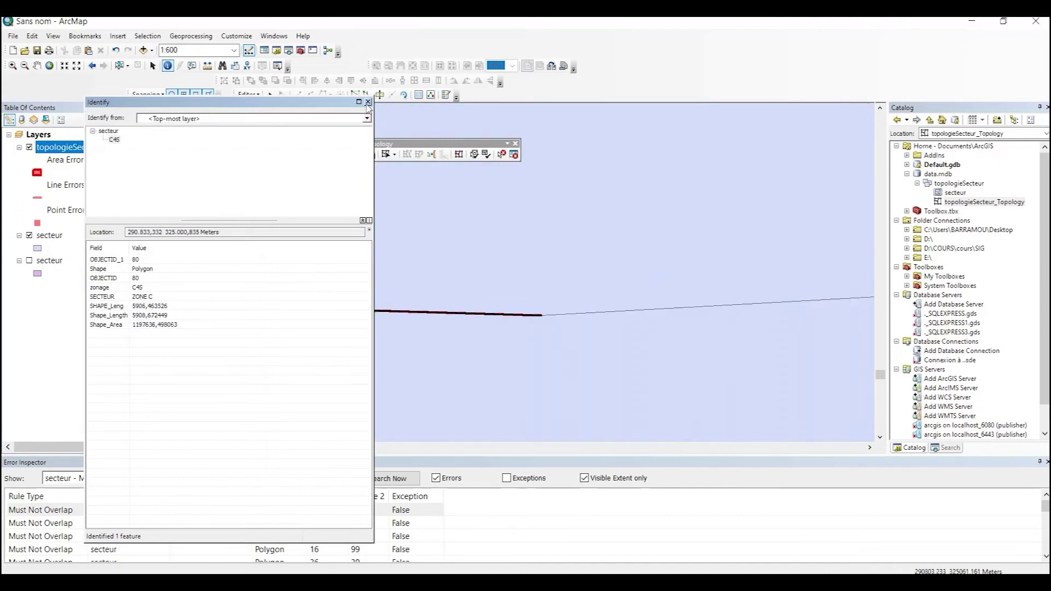
{"action": "left_click", "coordinate": [368, 102]}
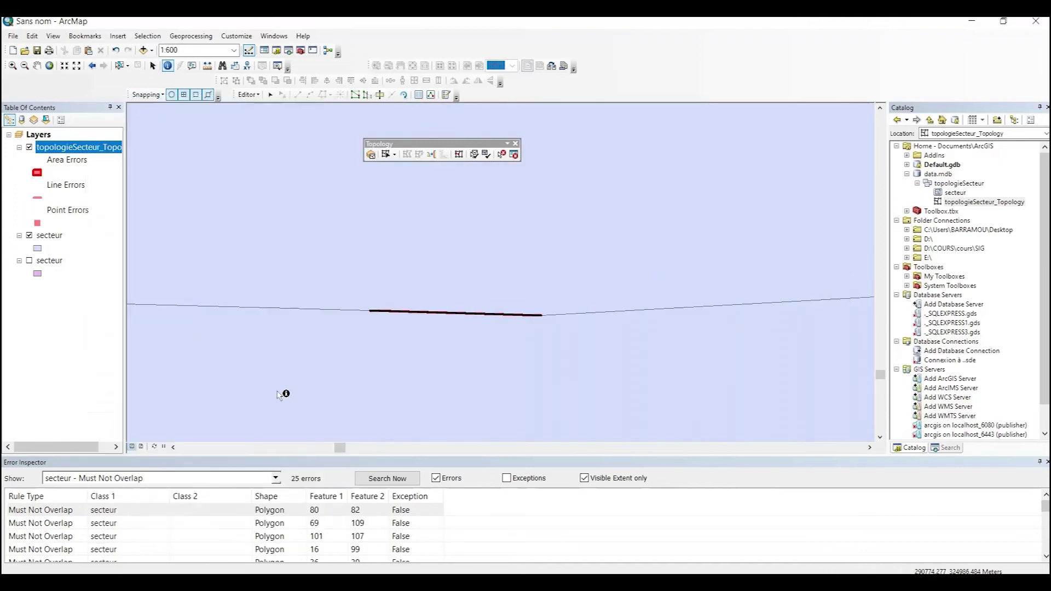
Step: Merge the overlap error between features 80 and 82 into C4S (secteur) and check the corrected boundary at close range
{"action": "right_click", "coordinate": [52, 512]}
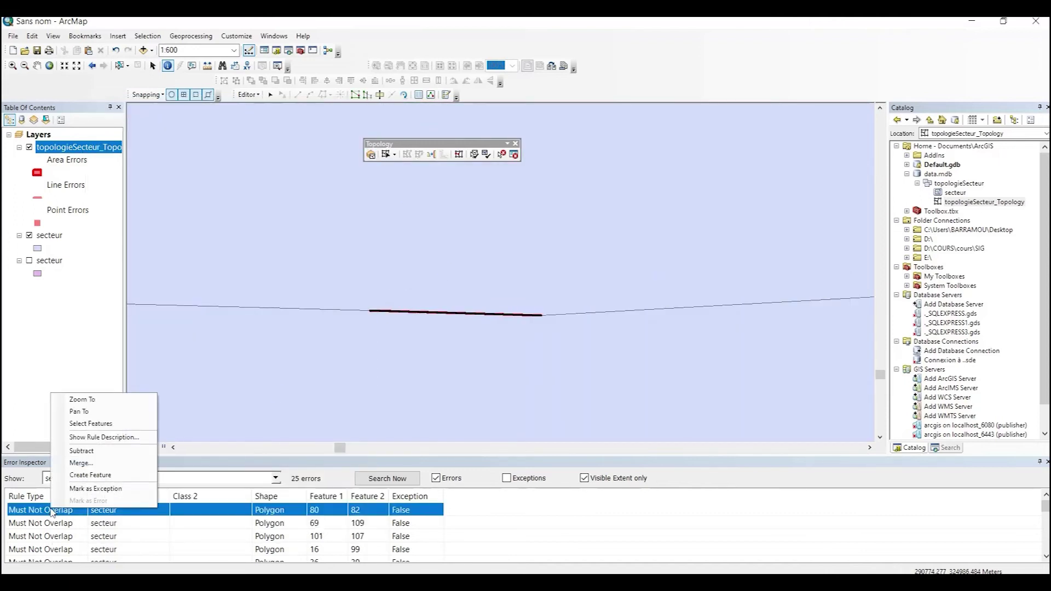
{"action": "left_click", "coordinate": [82, 463]}
{"action": "left_click_drag", "start_coordinate": [212, 242], "coordinate": [356, 352]}
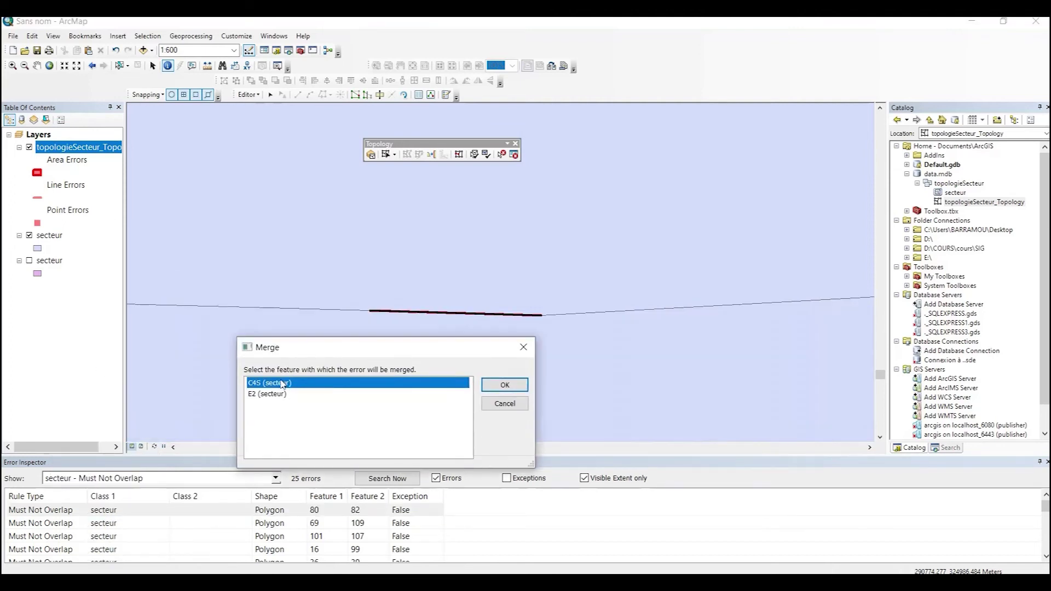
{"action": "left_click", "coordinate": [281, 393]}
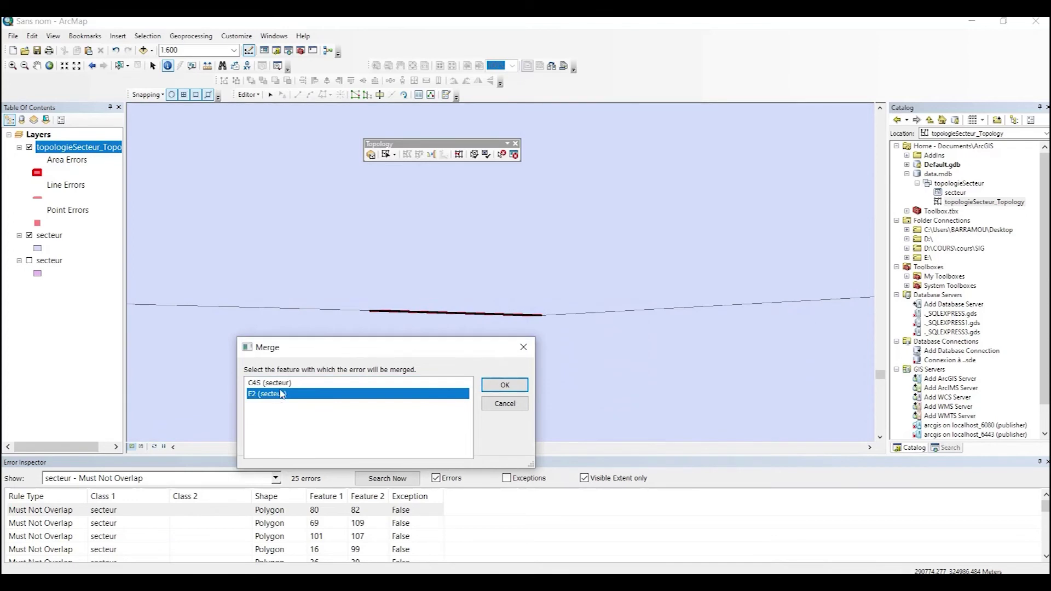
{"action": "left_click", "coordinate": [281, 384]}
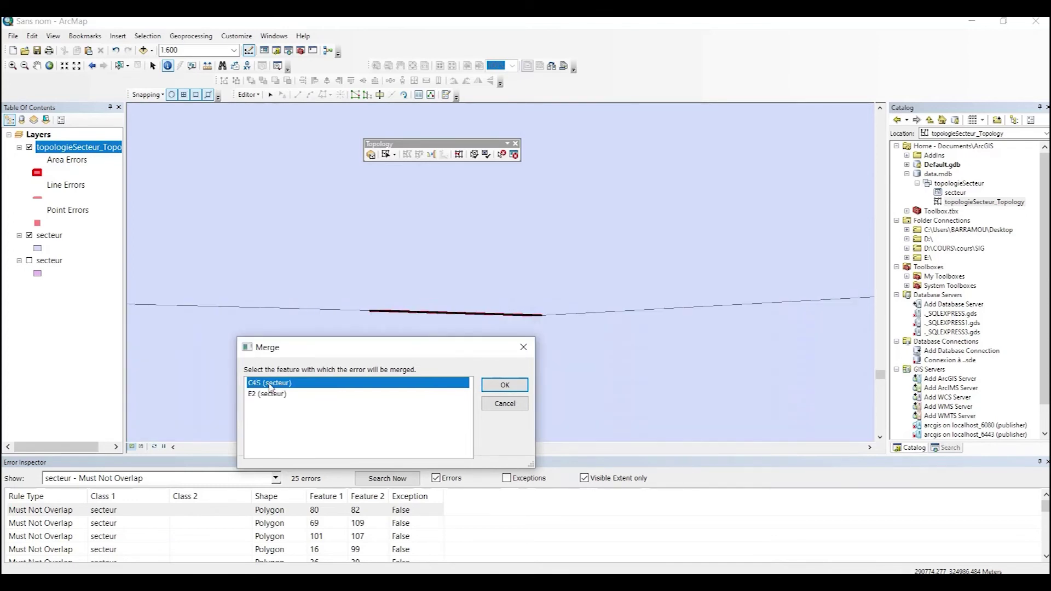
{"action": "left_click", "coordinate": [493, 386]}
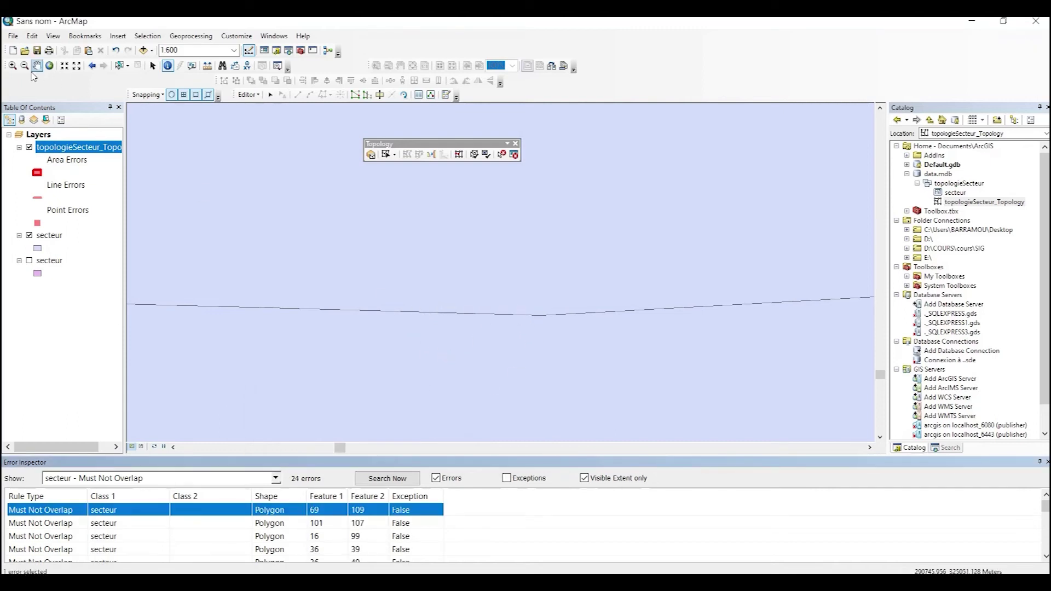
{"action": "left_click", "coordinate": [12, 65]}
{"action": "left_click_drag", "start_coordinate": [439, 295], "coordinate": [417, 327]}
{"action": "left_click", "coordinate": [452, 304]}
{"action": "left_click", "coordinate": [92, 65]}
{"action": "left_click", "coordinate": [92, 65]}
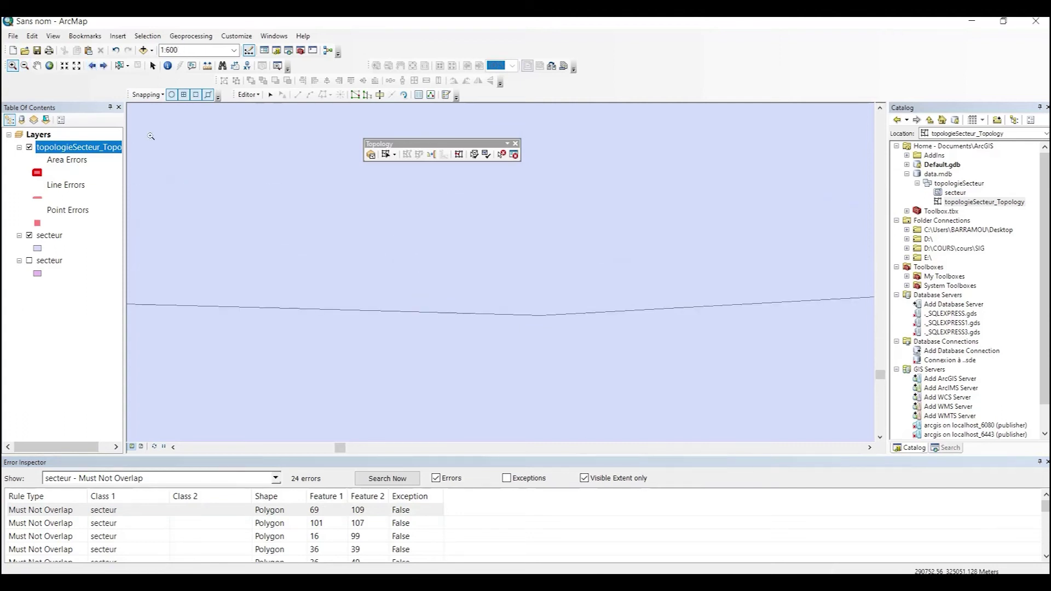
Step: Zoom to the overlap error between features 69 and 109 and merge it into the first candidate secteur feature
{"action": "right_click", "coordinate": [45, 512]}
{"action": "left_click", "coordinate": [75, 403]}
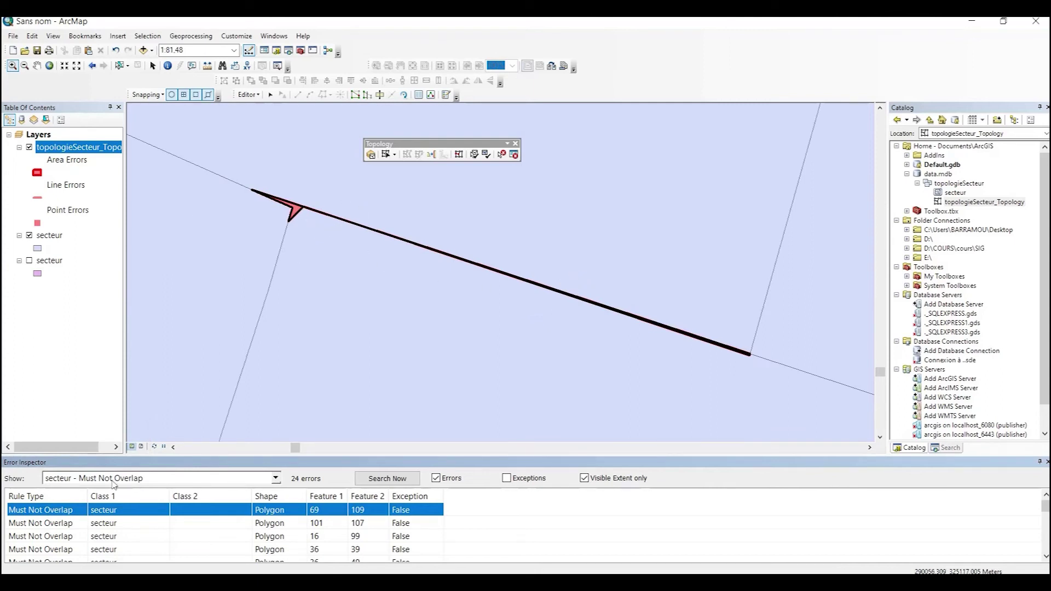
{"action": "right_click", "coordinate": [55, 514]}
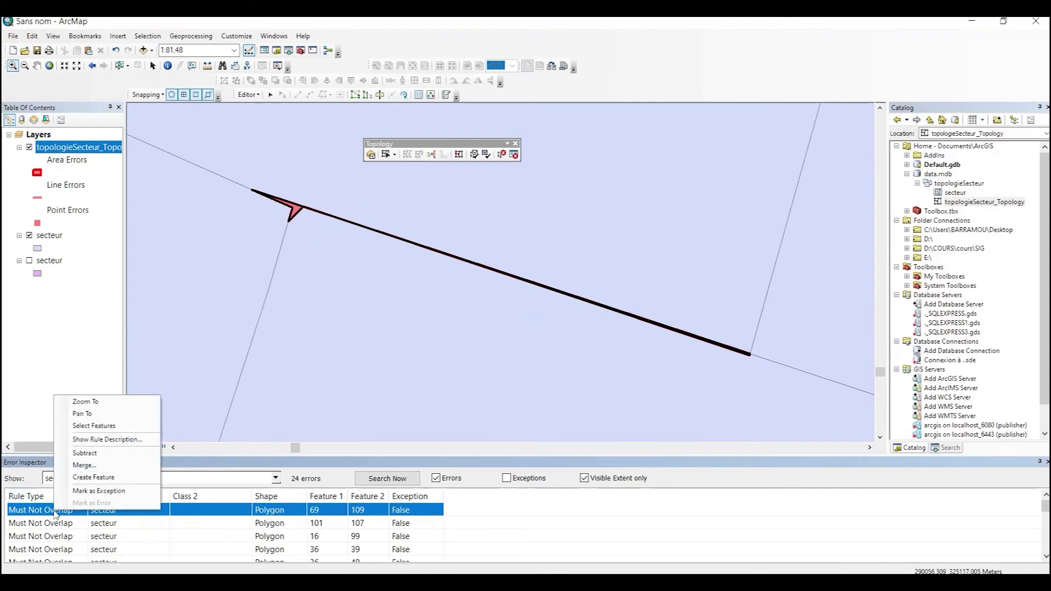
{"action": "left_click", "coordinate": [85, 465]}
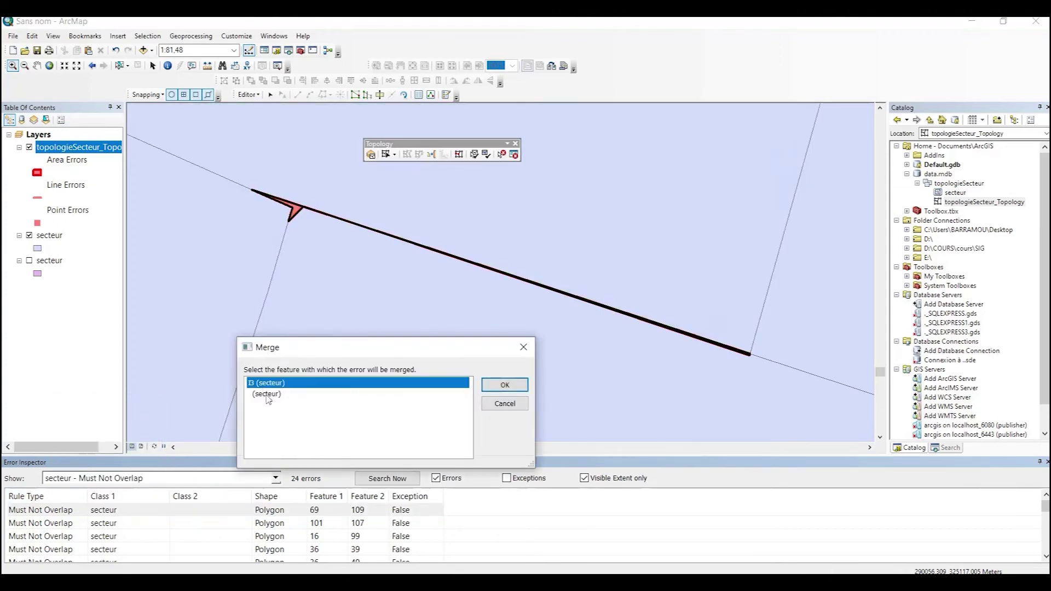
{"action": "left_click", "coordinate": [269, 394]}
{"action": "left_click", "coordinate": [281, 384]}
{"action": "left_click", "coordinate": [504, 385]}
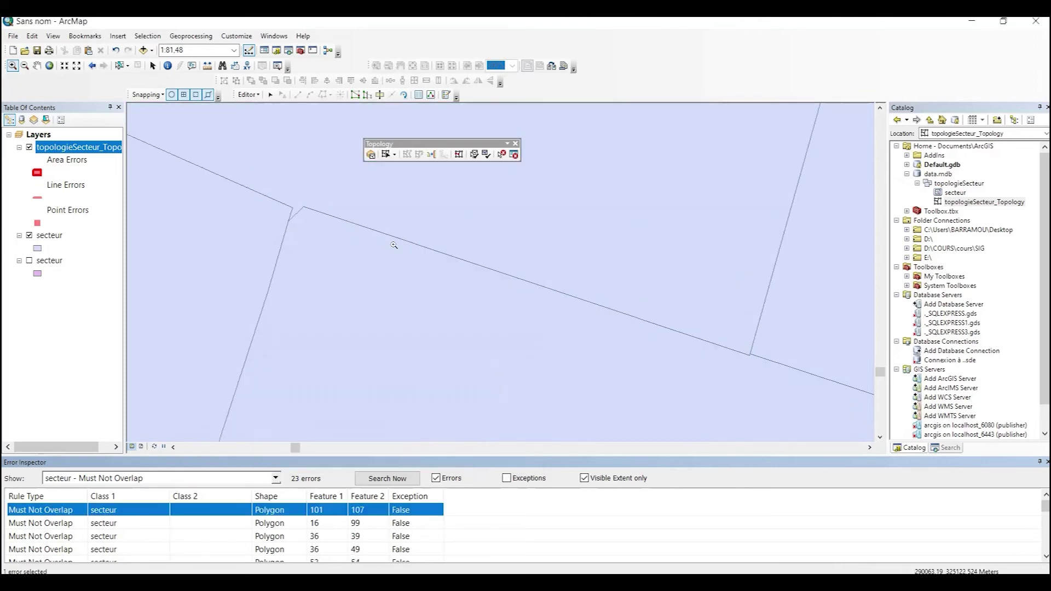
Step: Zoom to the overlap error between features 101 and 107 and hide the topology layer to examine the shared boundary
{"action": "right_click", "coordinate": [60, 515]}
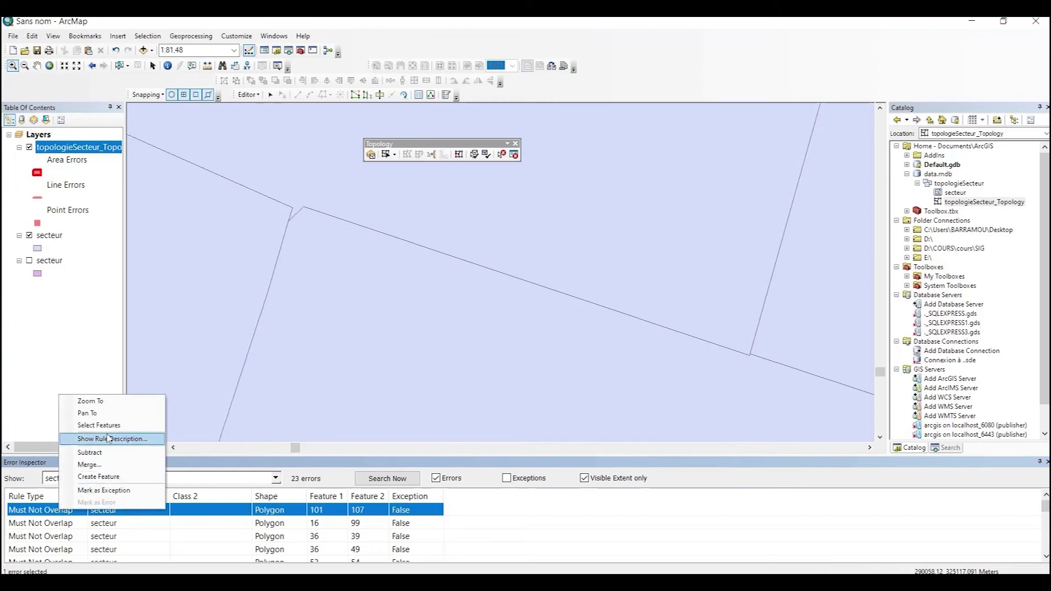
{"action": "left_click", "coordinate": [88, 401]}
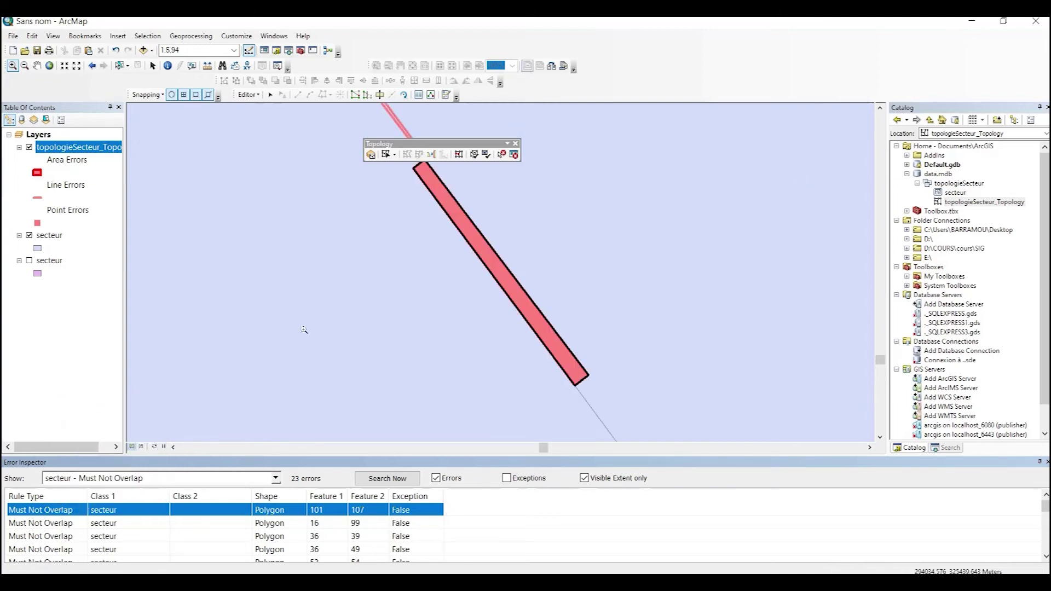
{"action": "left_click_drag", "start_coordinate": [555, 267], "coordinate": [463, 313]}
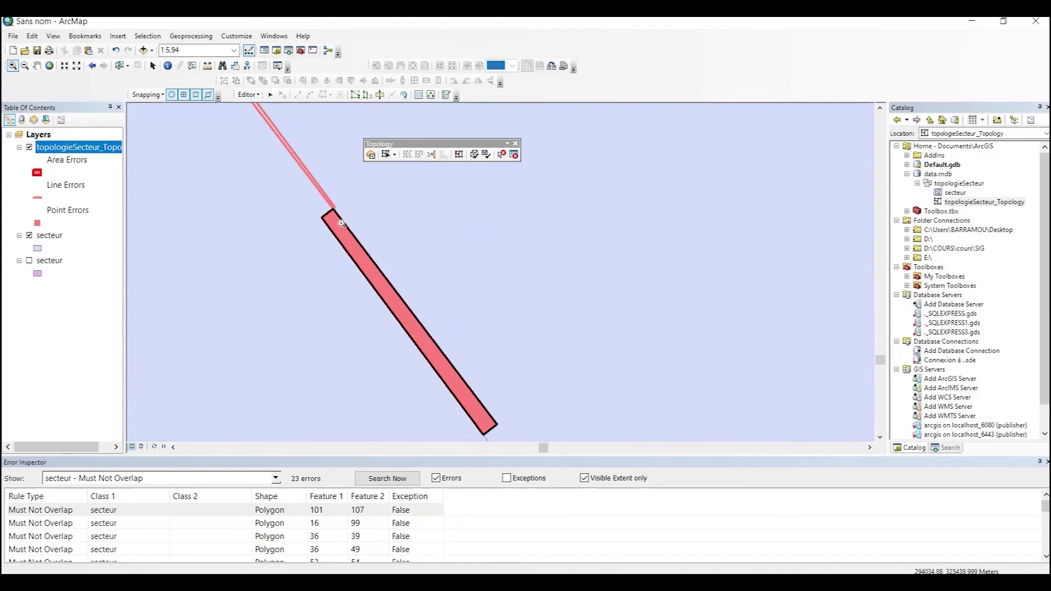
{"action": "left_click", "coordinate": [30, 148]}
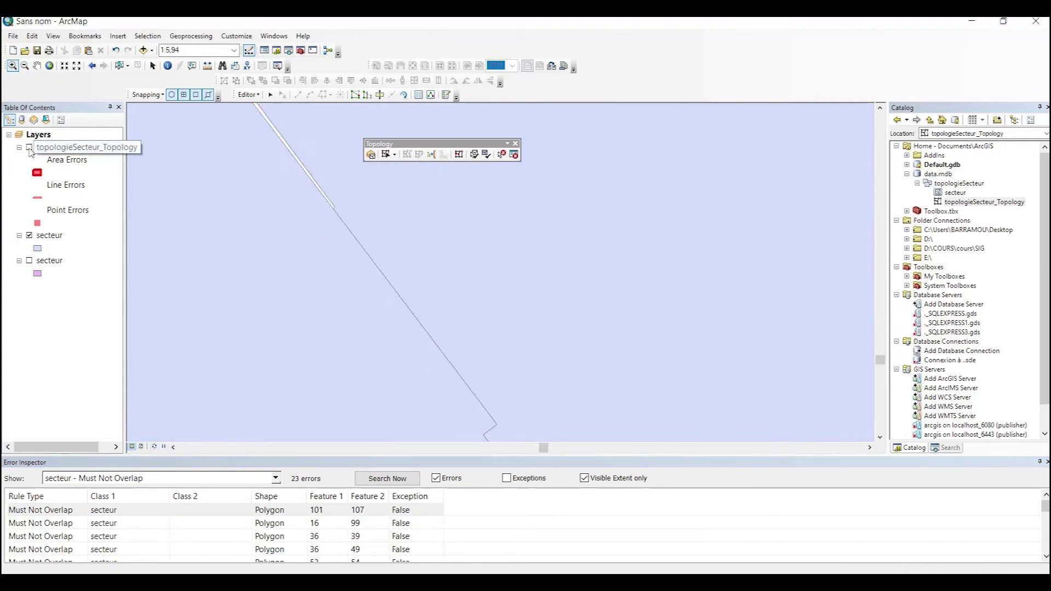
{"action": "left_click", "coordinate": [31, 152]}
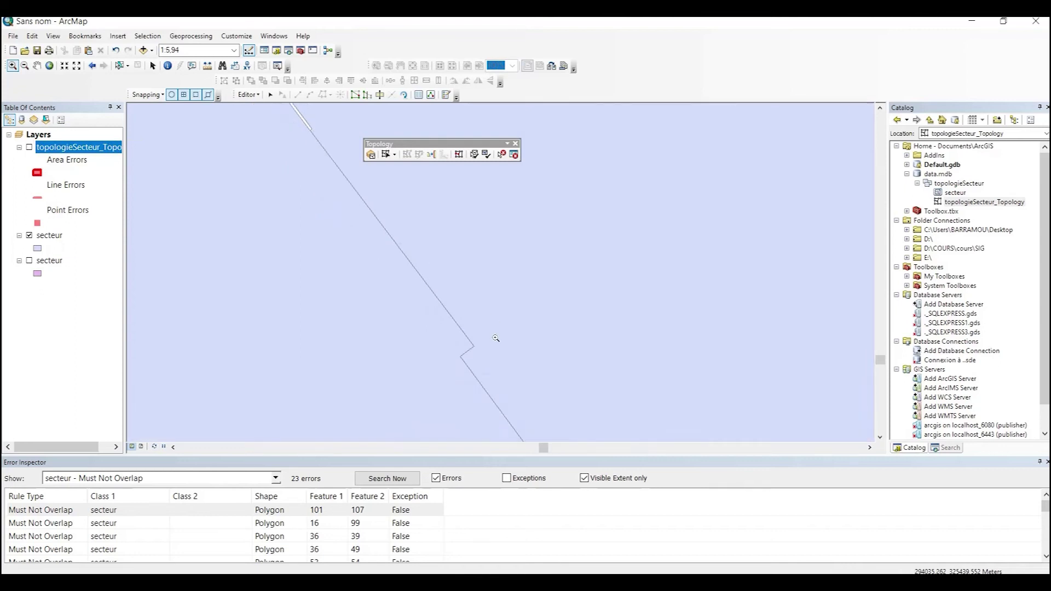
Step: Identify the attributes of the secteur polygons on both sides of the overlap strip
{"action": "left_click", "coordinate": [167, 65]}
{"action": "left_click", "coordinate": [493, 226]}
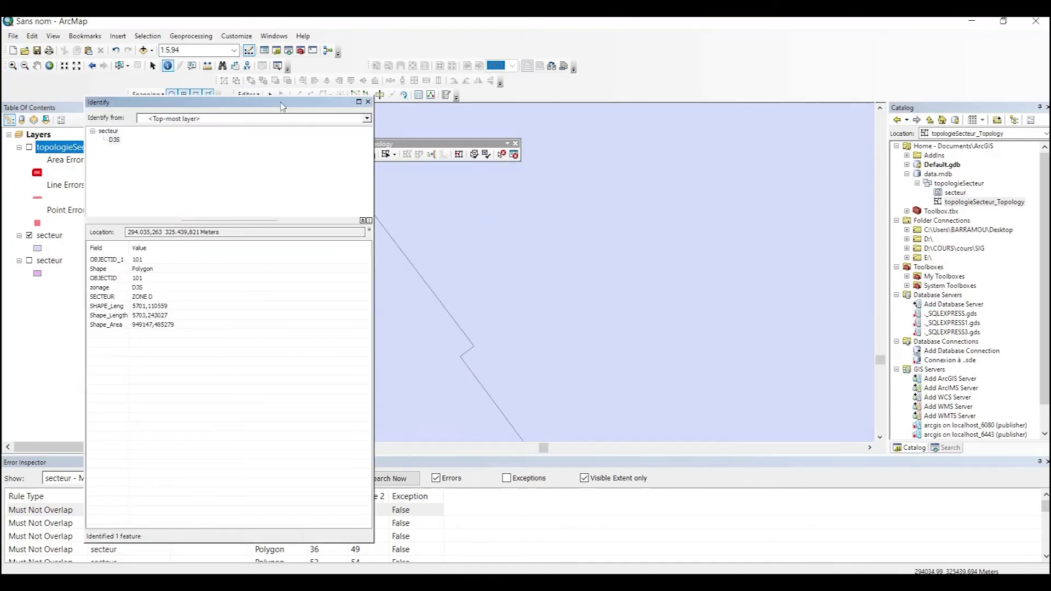
{"action": "left_click_drag", "start_coordinate": [284, 102], "coordinate": [992, 143]}
{"action": "left_click", "coordinate": [570, 280]}
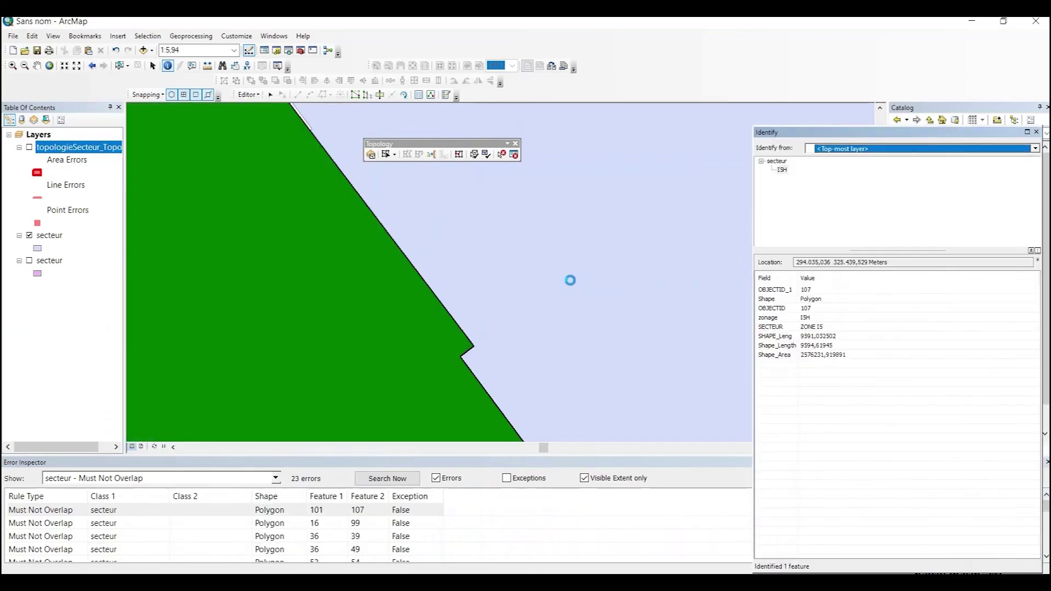
{"action": "left_click", "coordinate": [378, 374]}
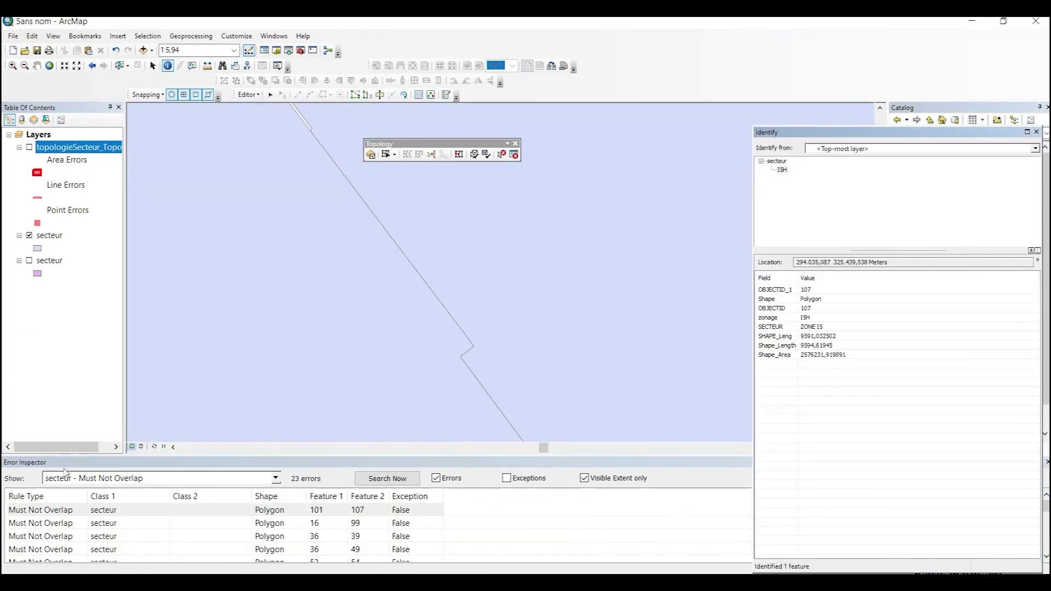
Step: Show the topology layer again, merge the overlap error between features 101 and 107 into D3S (secteur), and dismiss the identify results
{"action": "left_click", "coordinate": [29, 147]}
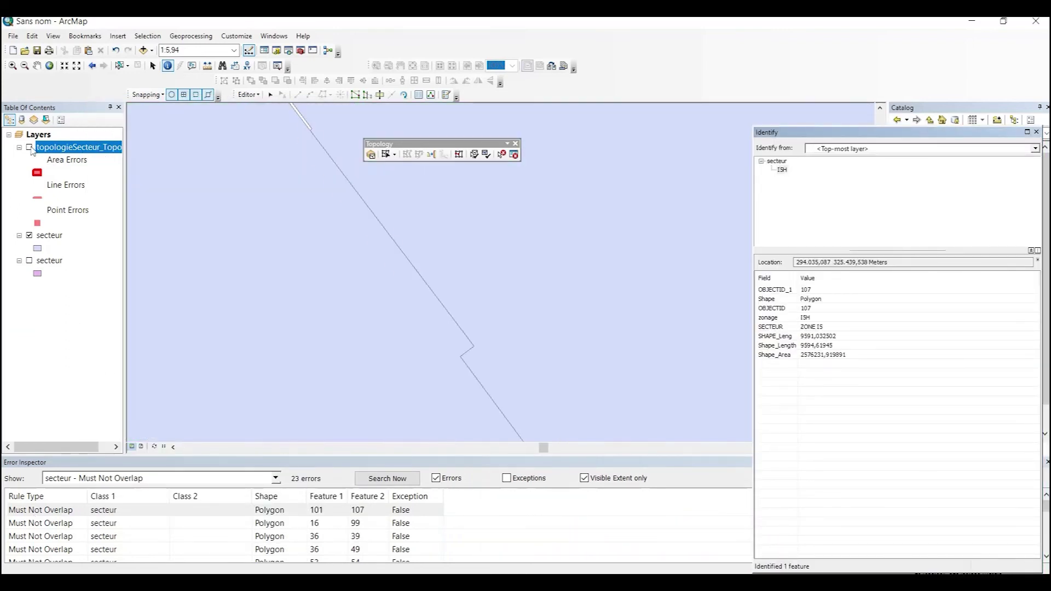
{"action": "right_click", "coordinate": [55, 512]}
{"action": "left_click", "coordinate": [82, 462]}
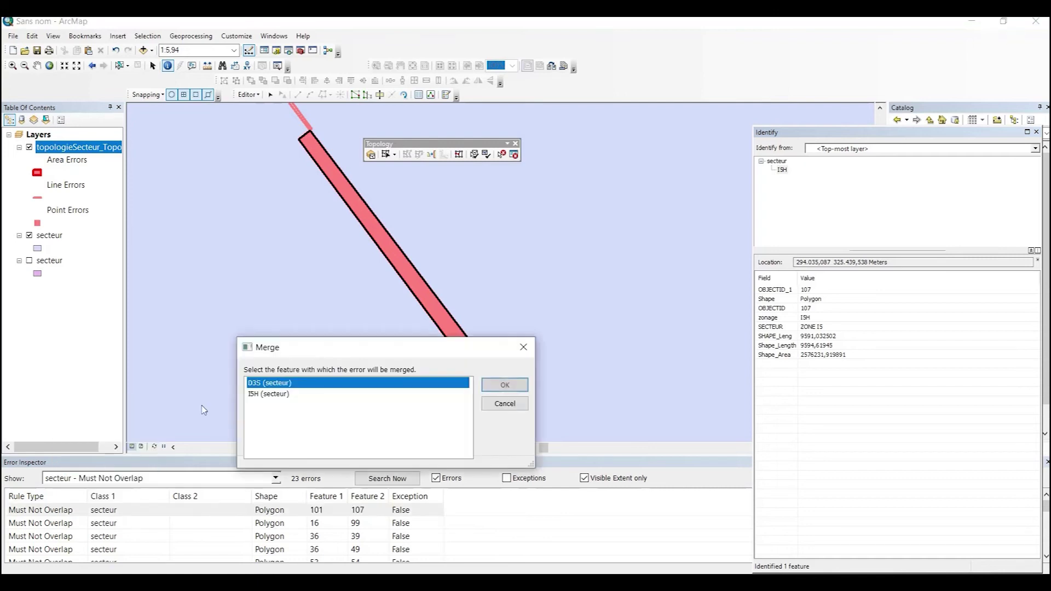
{"action": "left_click", "coordinate": [267, 383]}
{"action": "left_click", "coordinate": [265, 393]}
{"action": "left_click", "coordinate": [285, 382]}
{"action": "left_click", "coordinate": [505, 385]}
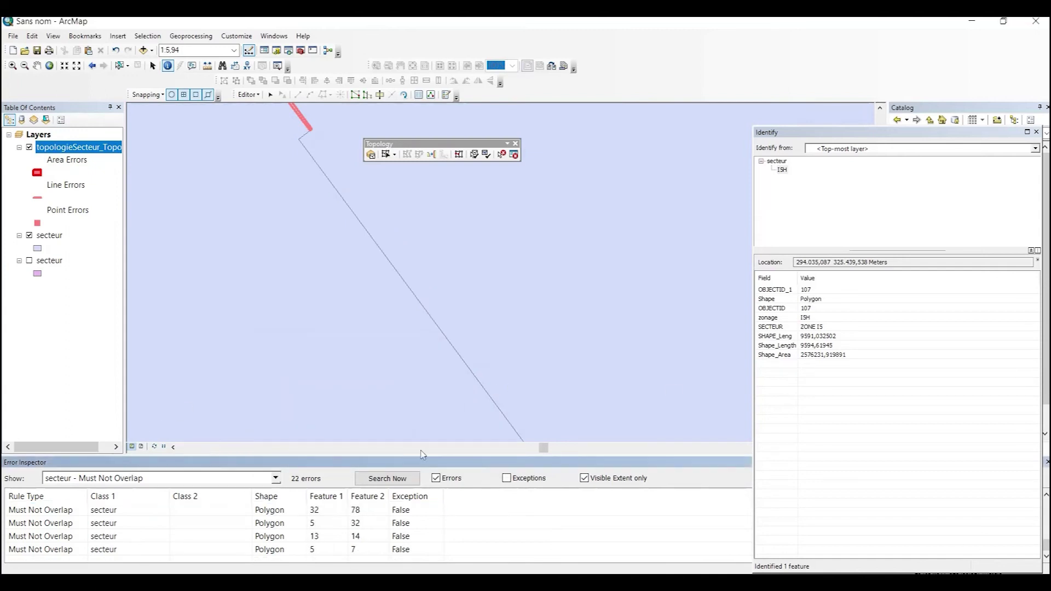
{"action": "left_click", "coordinate": [1036, 132]}
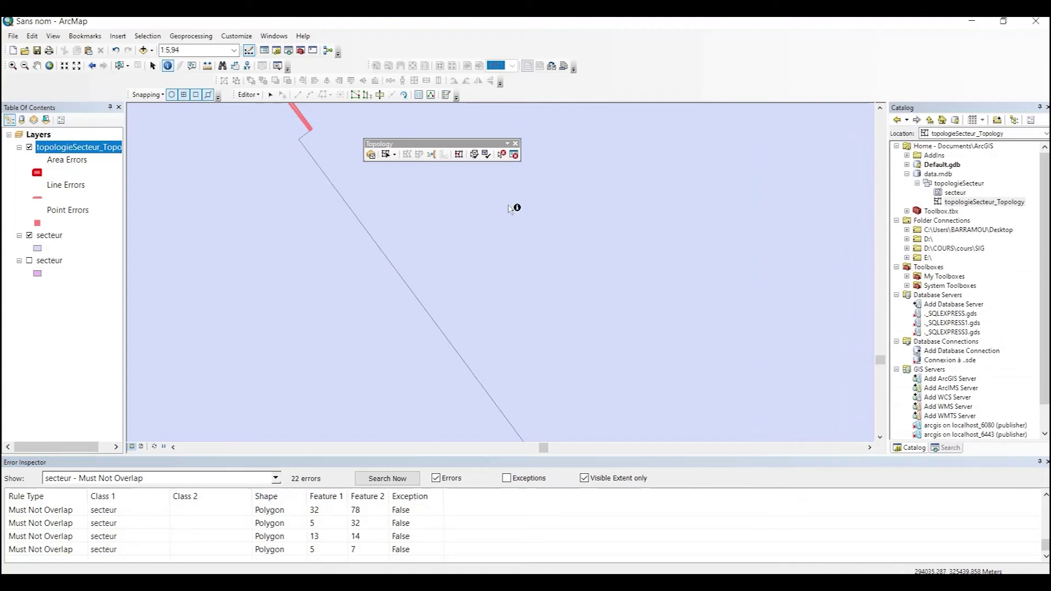
Step: Search the visible extent for errors of the secteur - Must Not Have Gaps rule
{"action": "left_click", "coordinate": [475, 154]}
{"action": "scroll", "coordinate": [541, 352], "scroll_direction": "down", "scroll_amount": 2}
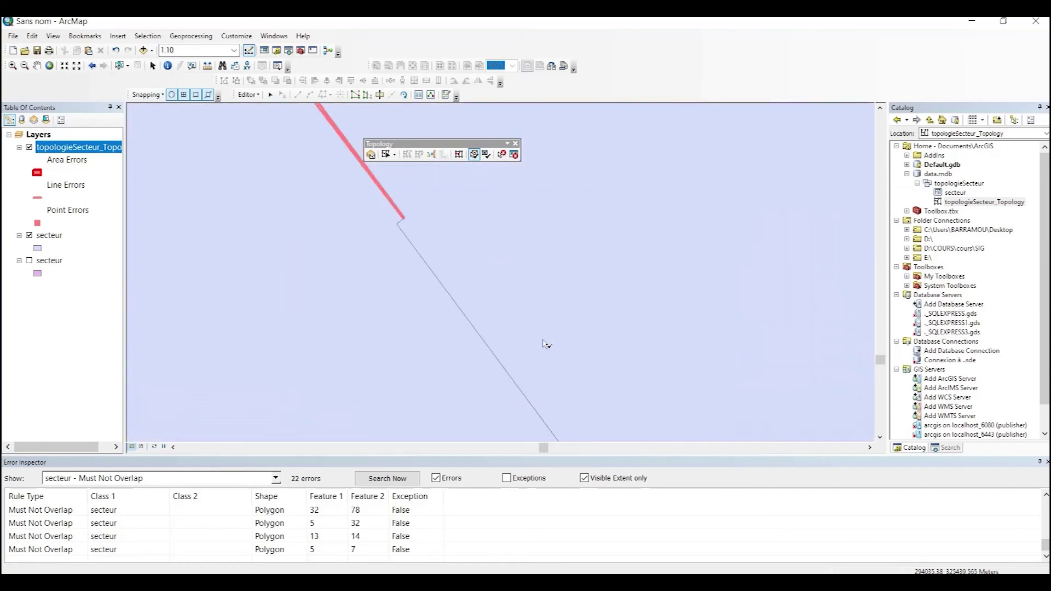
{"action": "left_click", "coordinate": [276, 478]}
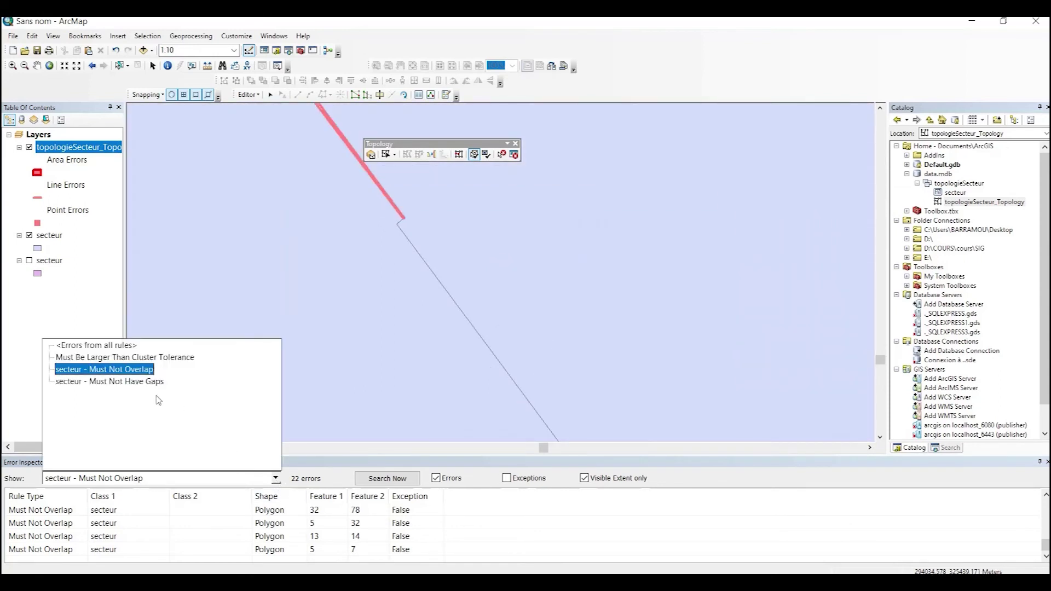
{"action": "left_click", "coordinate": [117, 383]}
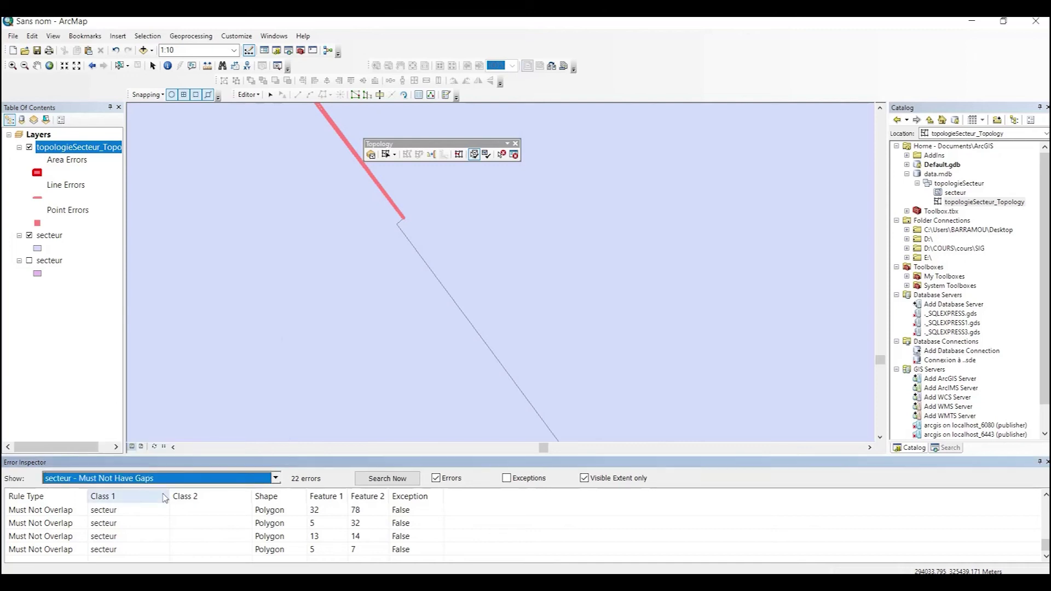
{"action": "scroll", "coordinate": [427, 305], "scroll_direction": "up", "scroll_amount": 1}
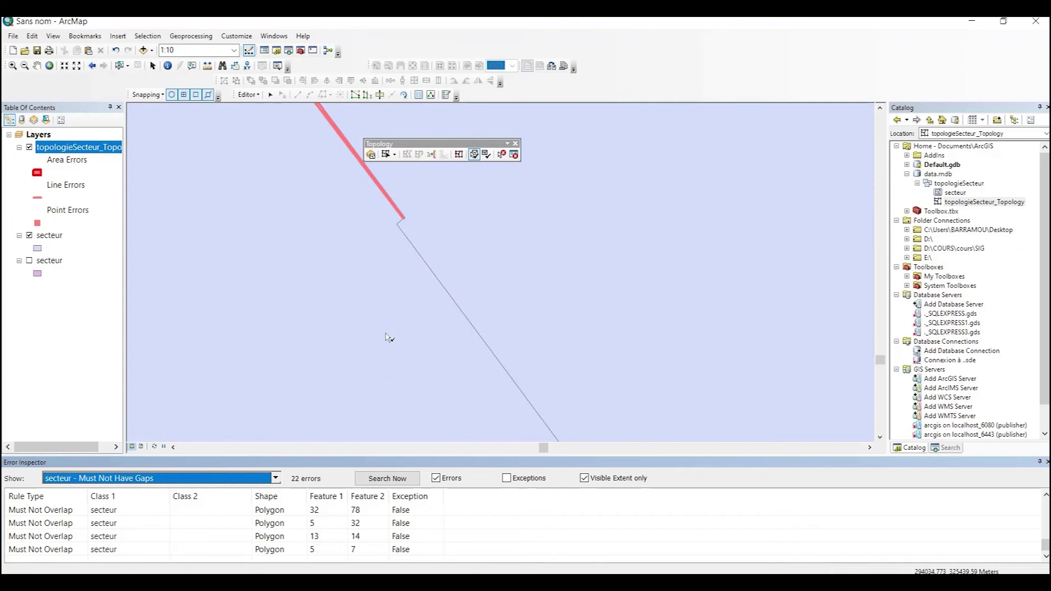
{"action": "scroll", "coordinate": [510, 329], "scroll_direction": "up", "scroll_amount": 3}
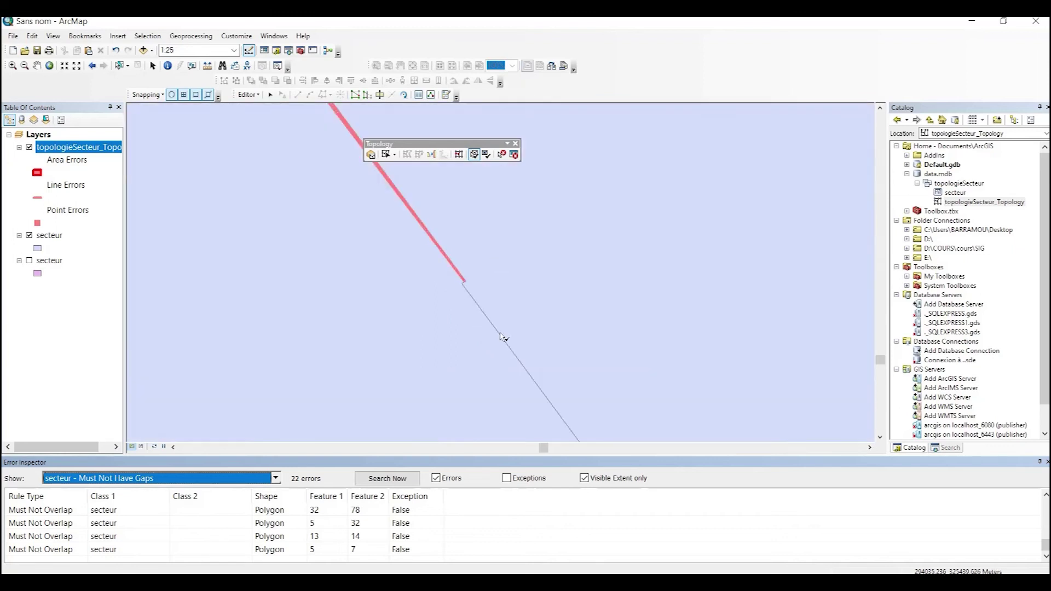
{"action": "left_click", "coordinate": [389, 479]}
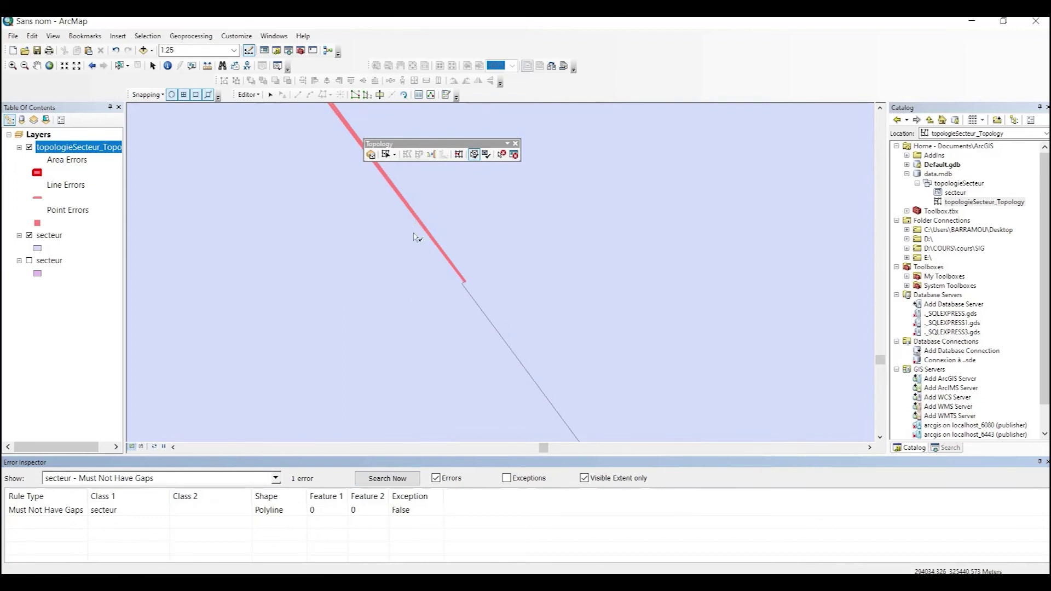
Step: Zoom to the full secteur layer and repeat the Must Not Have Gaps error search over that extent
{"action": "right_click", "coordinate": [47, 236]}
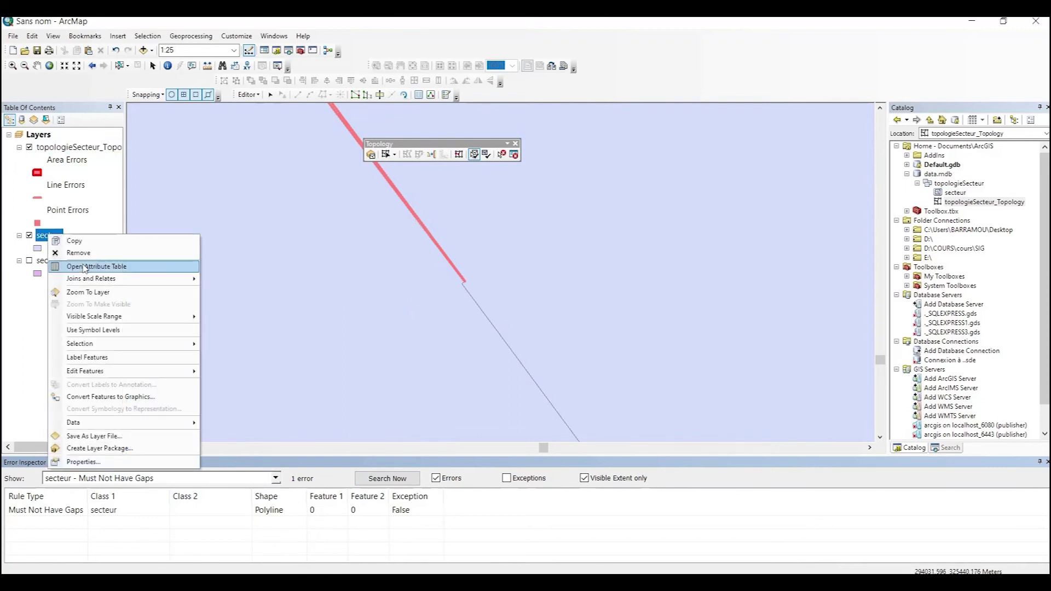
{"action": "left_click", "coordinate": [85, 292]}
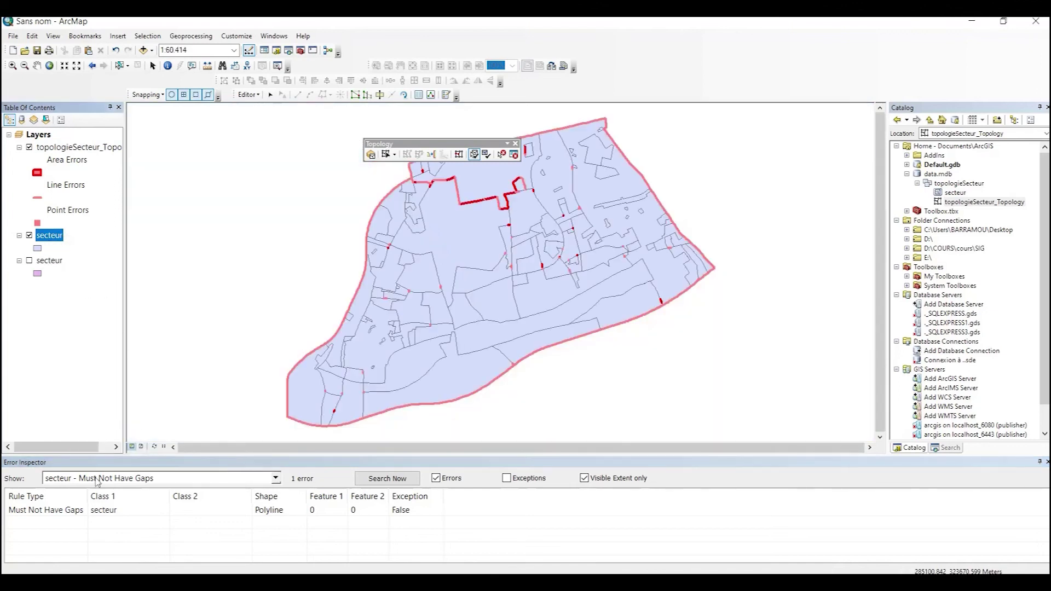
{"action": "left_click", "coordinate": [357, 479]}
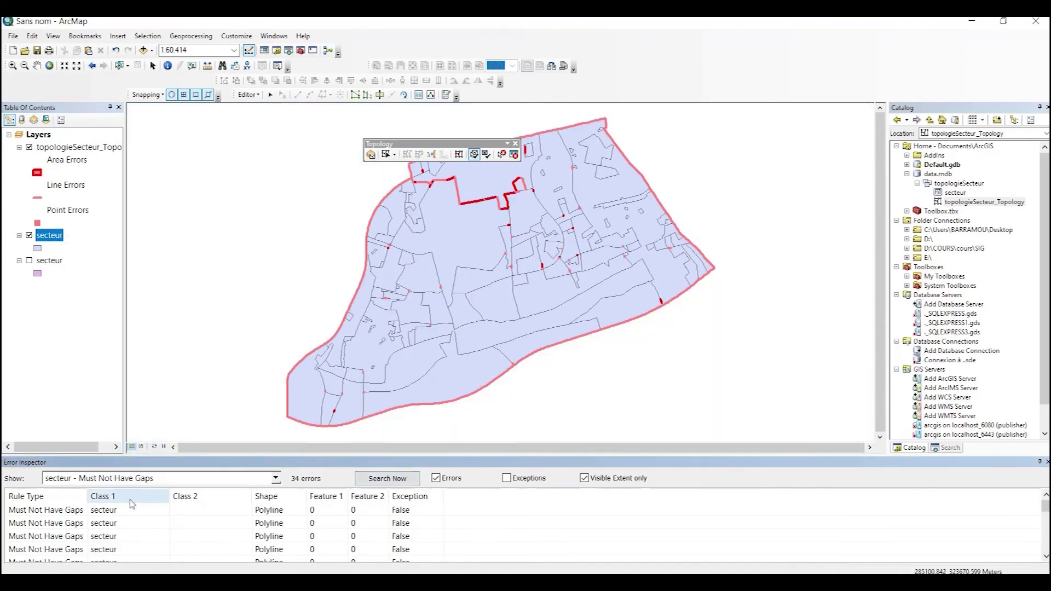
{"action": "scroll", "coordinate": [140, 524], "scroll_direction": "up", "scroll_amount": 10}
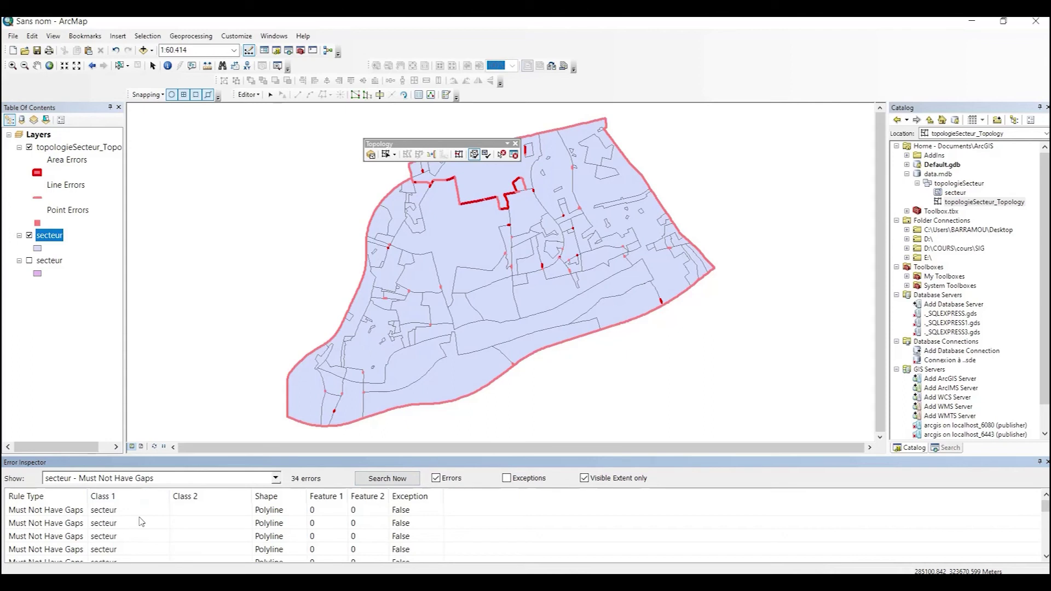
Step: Mark the outer boundary's Must Not Have Gaps error as an exception
{"action": "left_click", "coordinate": [69, 512]}
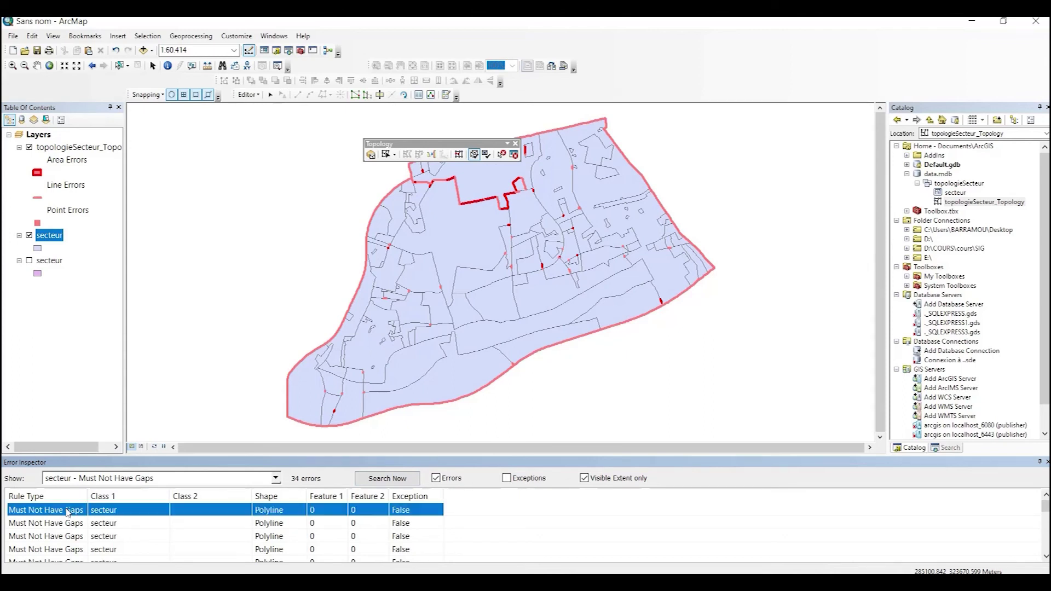
{"action": "right_click", "coordinate": [68, 510]}
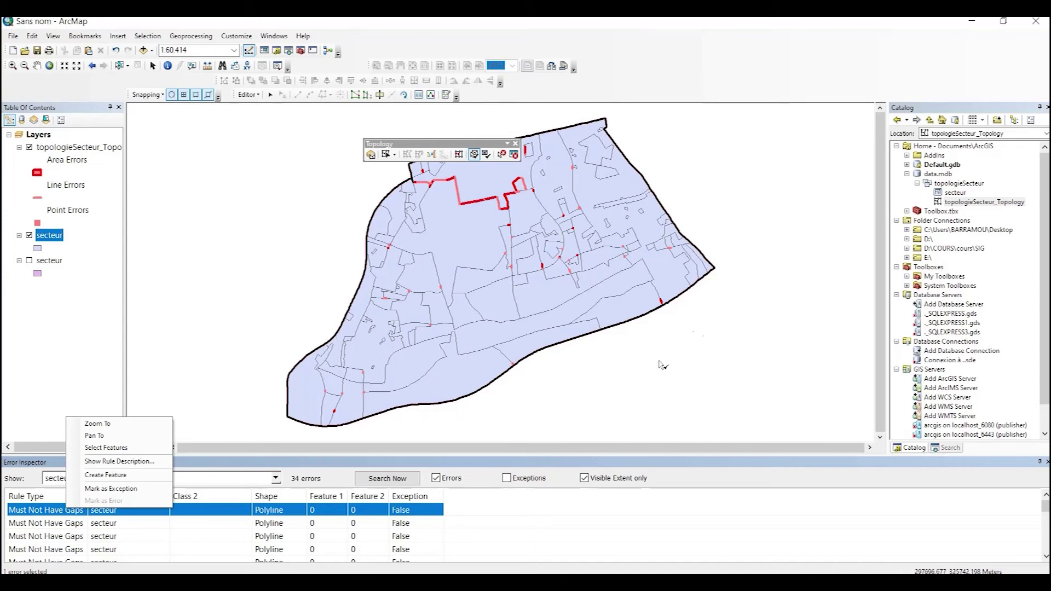
{"action": "left_click", "coordinate": [318, 465]}
{"action": "right_click", "coordinate": [60, 513]}
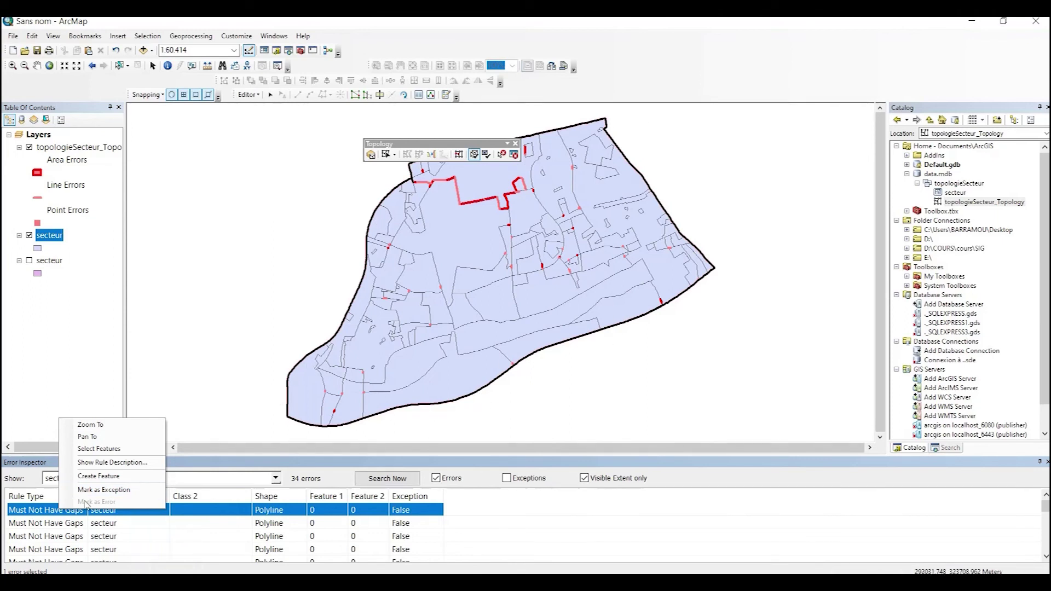
{"action": "left_click", "coordinate": [112, 490]}
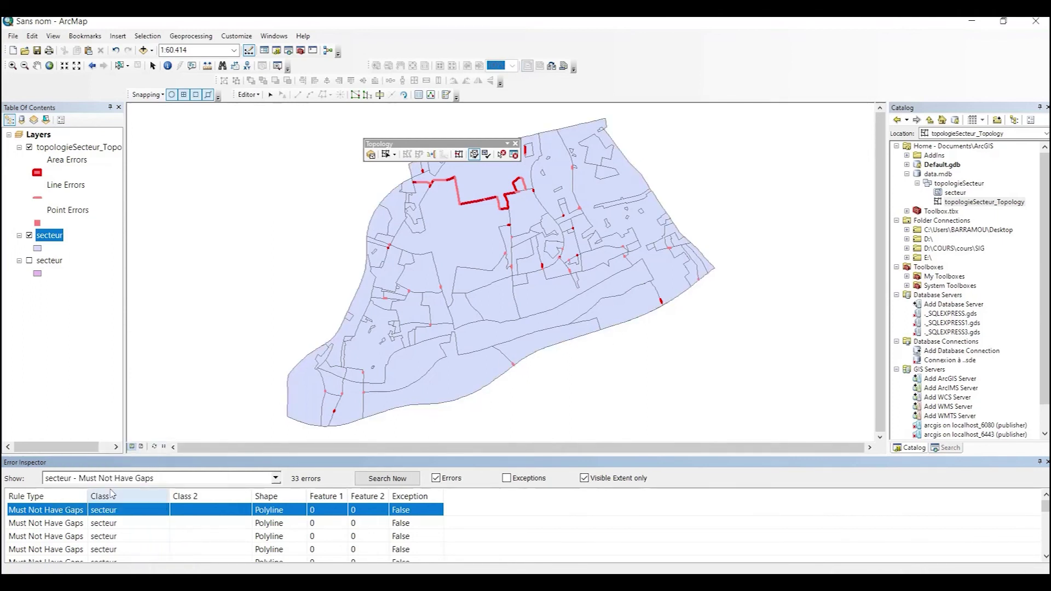
Step: Zoom to the first remaining gap error and hide the topology layer to examine the gap between the secteur polygons
{"action": "right_click", "coordinate": [61, 509]}
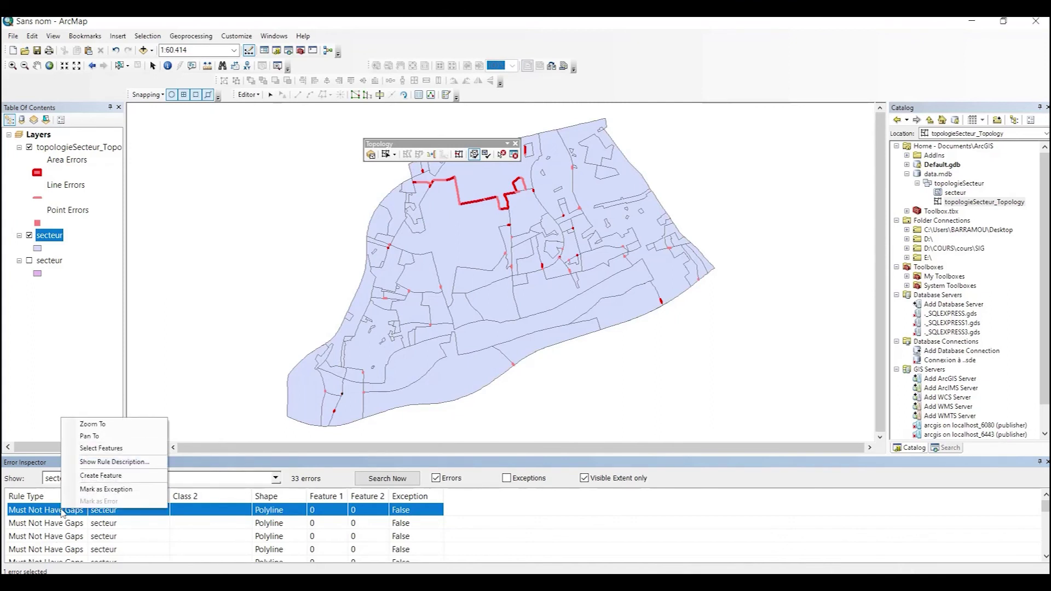
{"action": "left_click", "coordinate": [120, 426]}
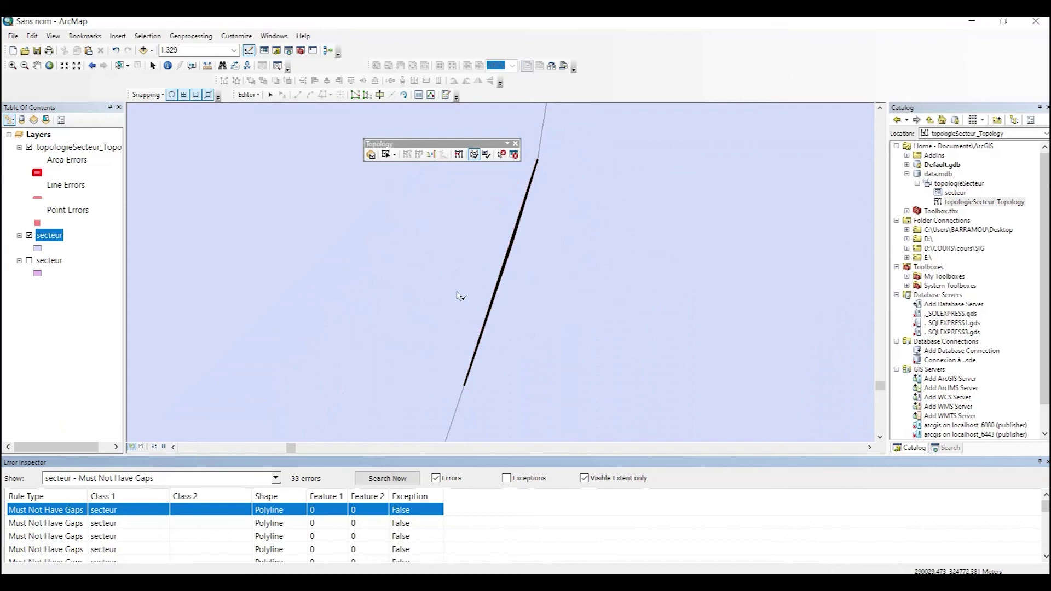
{"action": "left_click", "coordinate": [29, 147]}
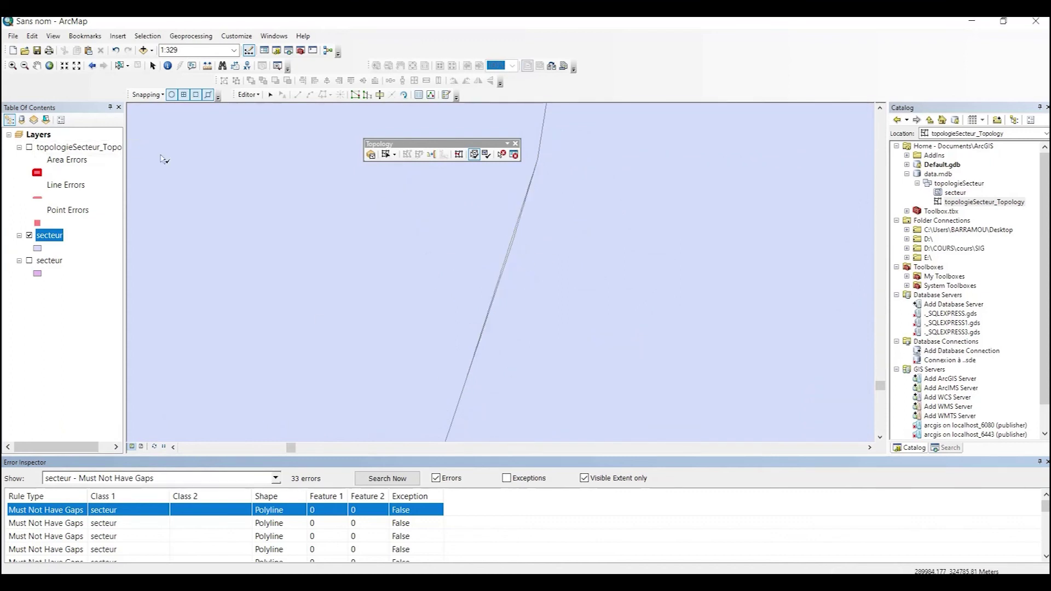
{"action": "left_click", "coordinate": [12, 65]}
{"action": "left_click_drag", "start_coordinate": [455, 216], "coordinate": [573, 321]}
{"action": "left_click_drag", "start_coordinate": [407, 249], "coordinate": [516, 337]}
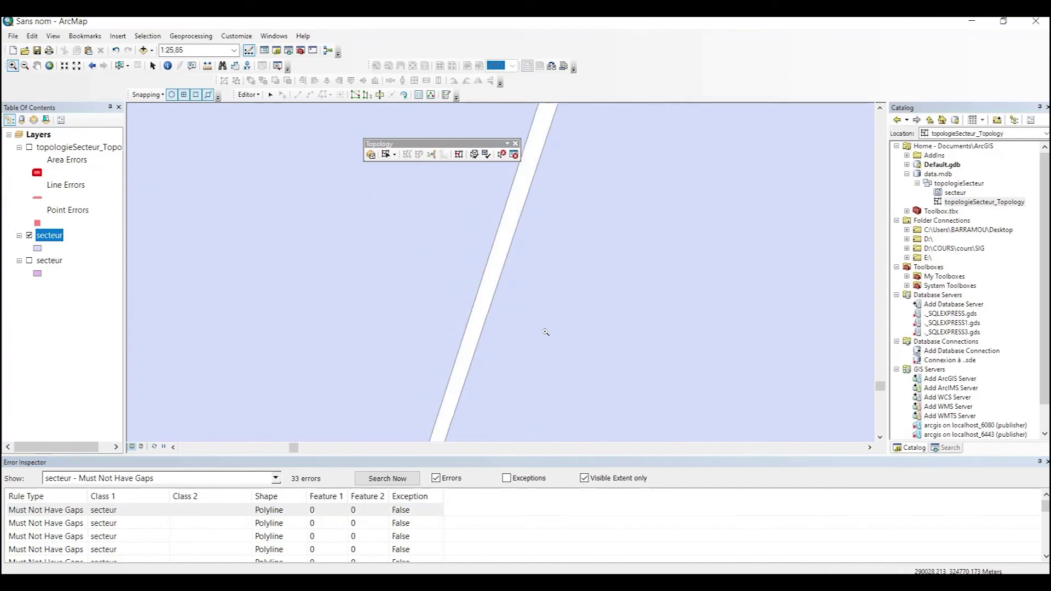
{"action": "scroll", "coordinate": [544, 331], "scroll_direction": "down", "scroll_amount": 1}
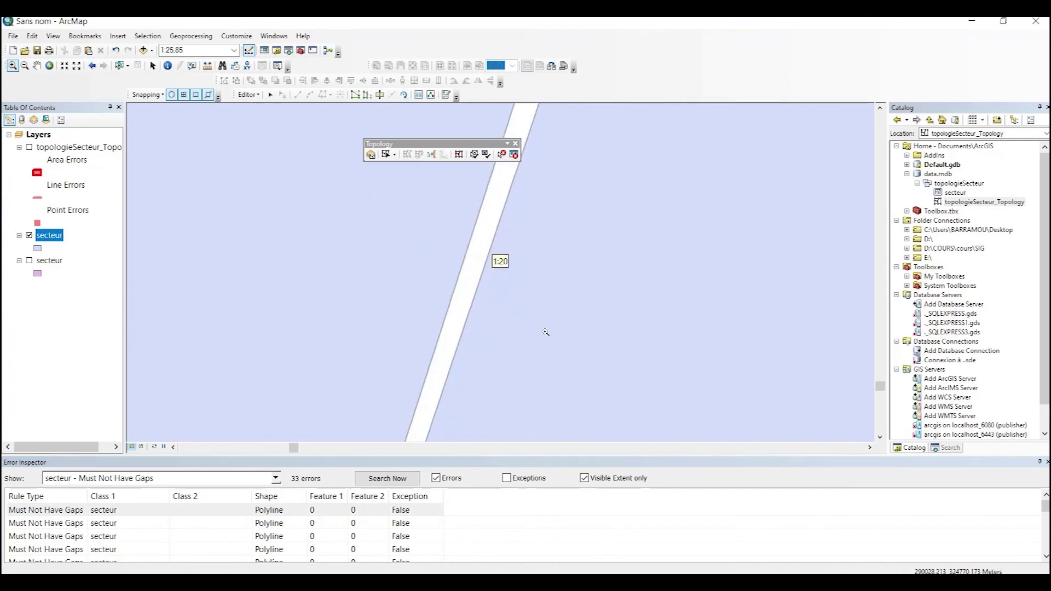
Step: Create a feature from the first listed gap error to fill the narrow strip between the two secteur polygons
{"action": "right_click", "coordinate": [72, 514]}
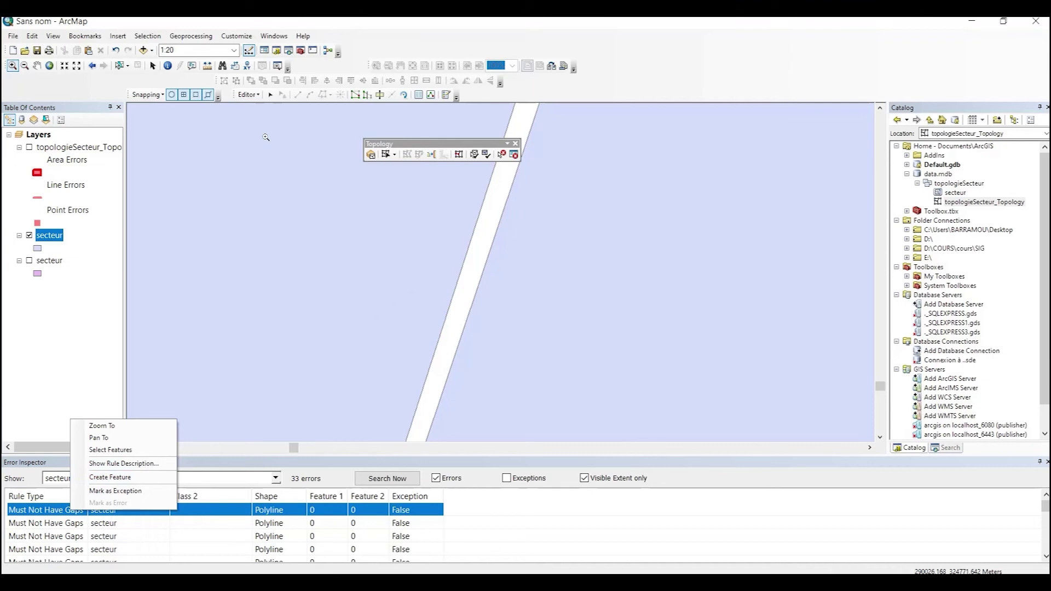
{"action": "left_click", "coordinate": [25, 66]}
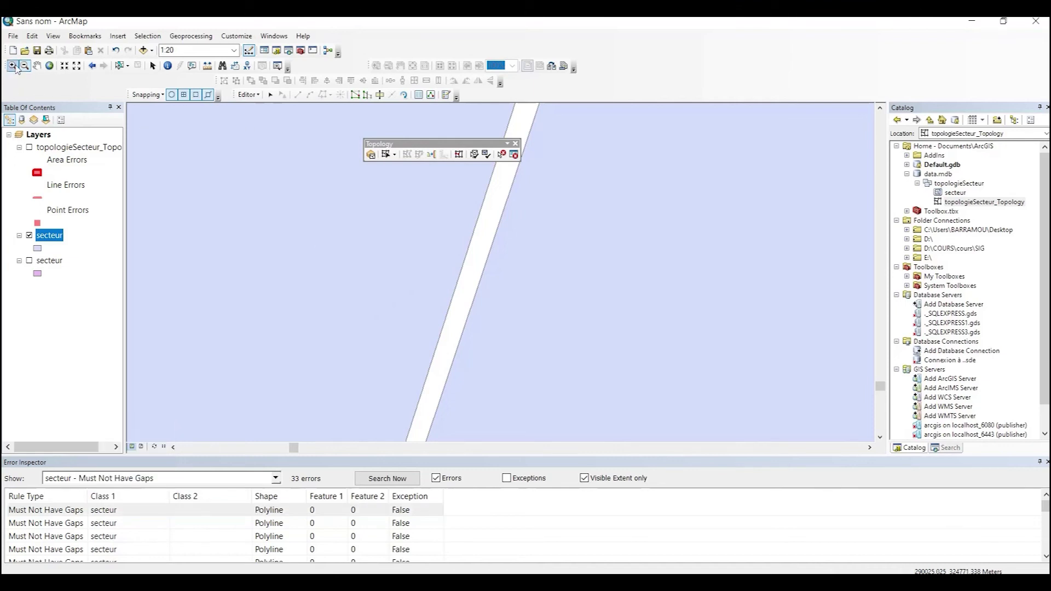
{"action": "left_click", "coordinate": [592, 345]}
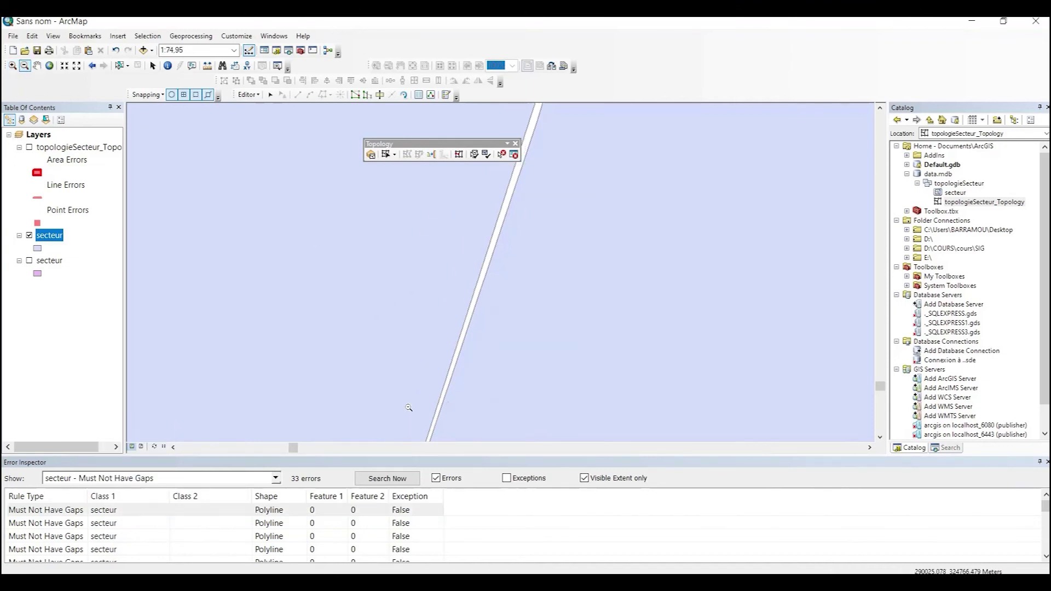
{"action": "left_click", "coordinate": [464, 276]}
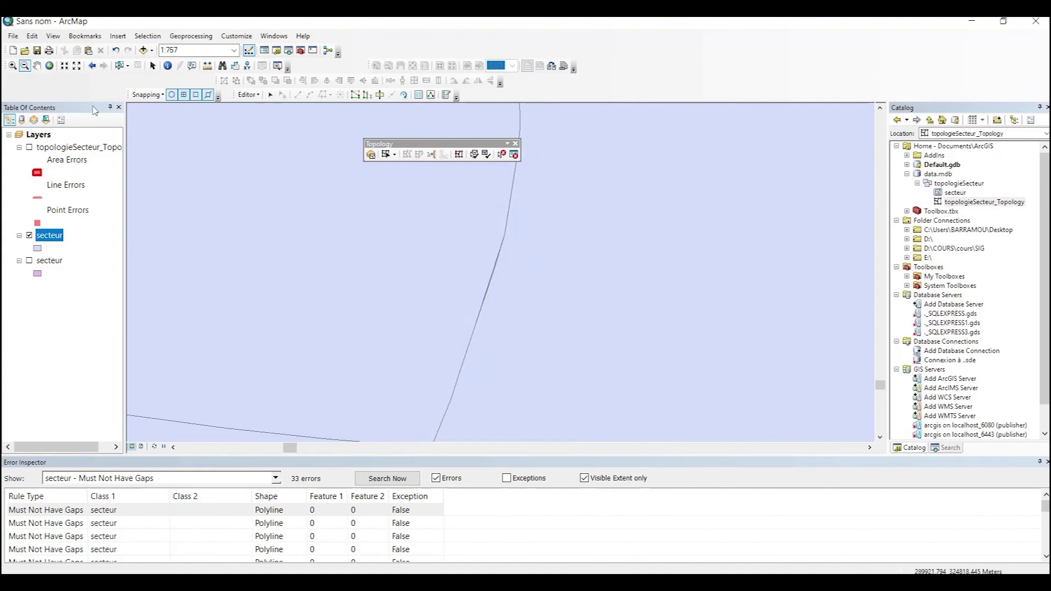
{"action": "left_click", "coordinate": [12, 65]}
{"action": "left_click_drag", "start_coordinate": [462, 246], "coordinate": [539, 308]}
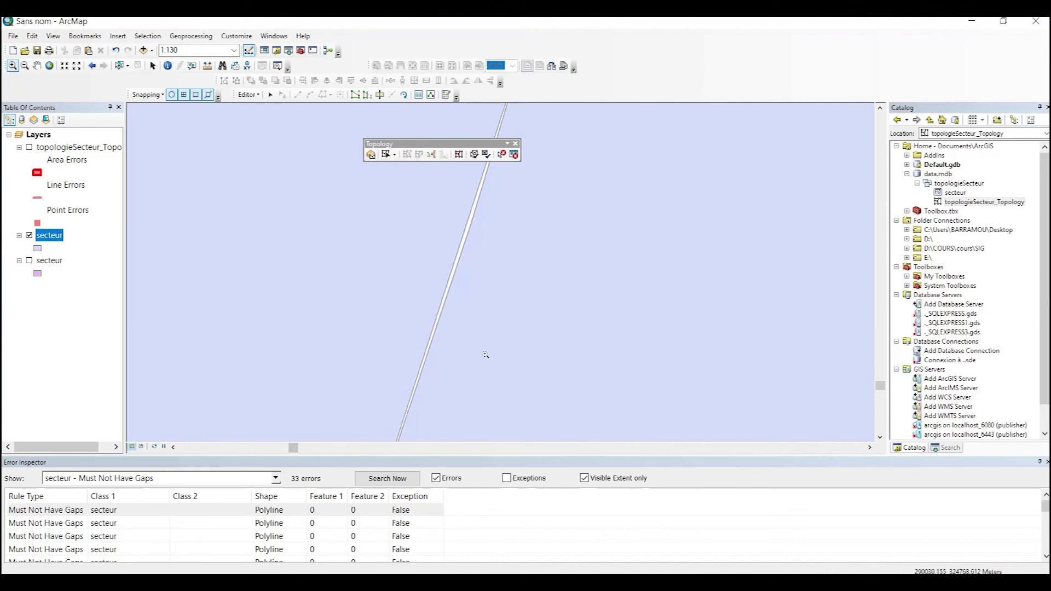
{"action": "right_click", "coordinate": [68, 513]}
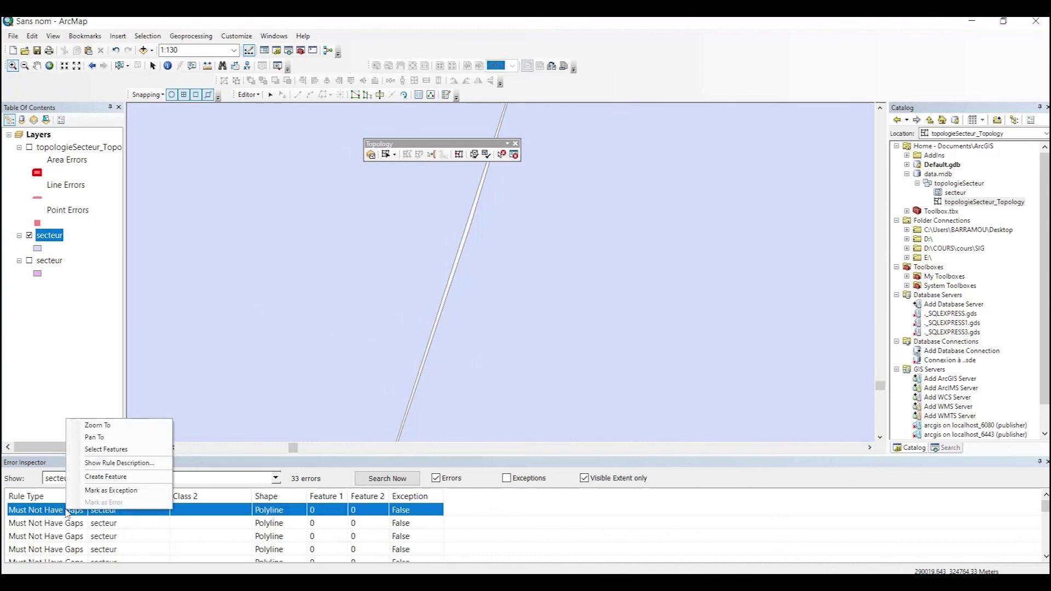
{"action": "left_click", "coordinate": [97, 478]}
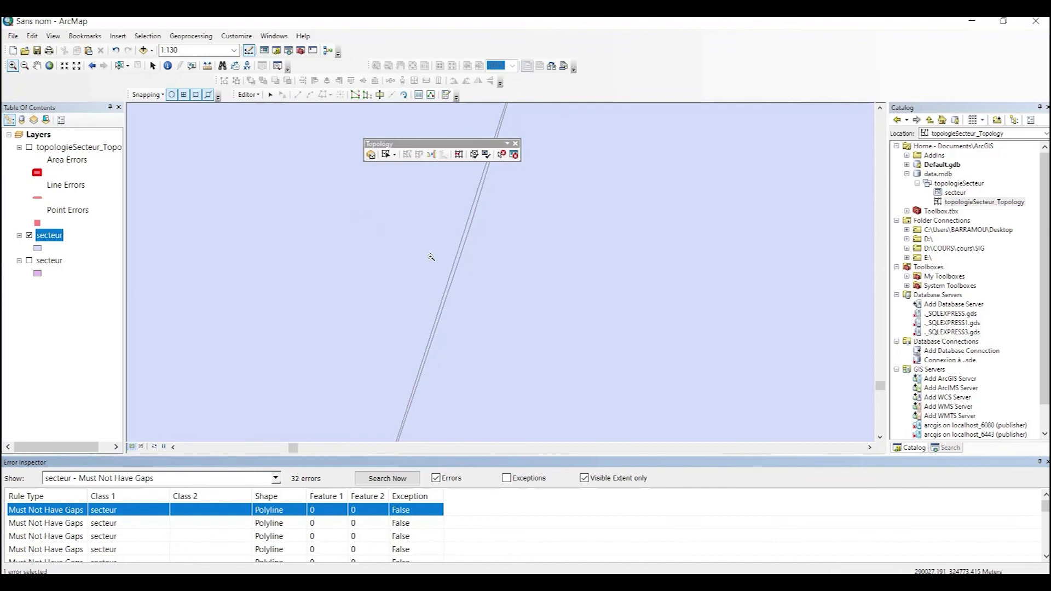
Step: Select the large secteur polygon east of the filled strip and add the new strip polygon to the selection
{"action": "left_click", "coordinate": [270, 94]}
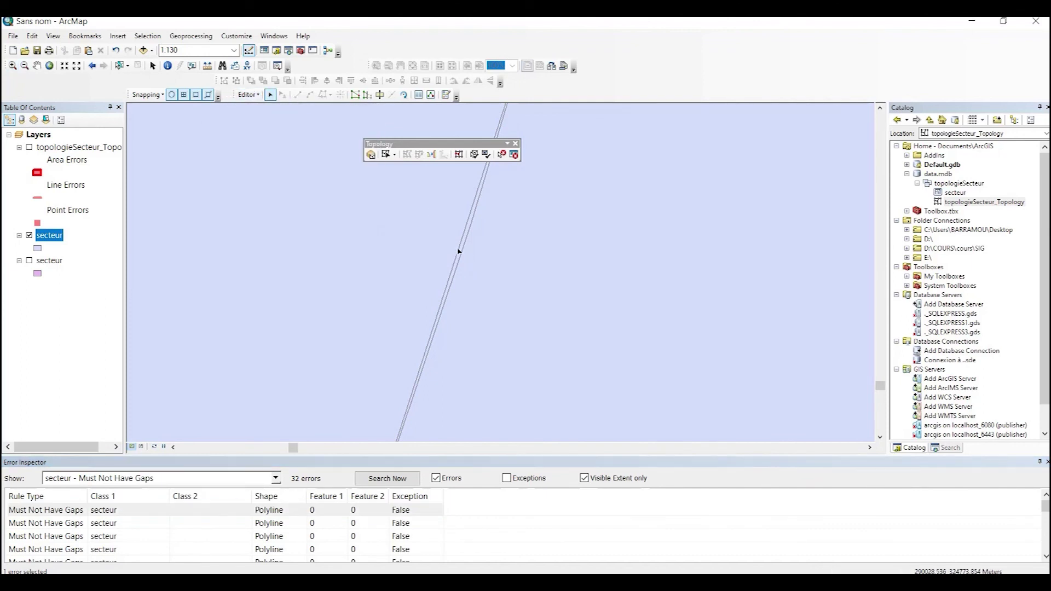
{"action": "left_click", "coordinate": [481, 264]}
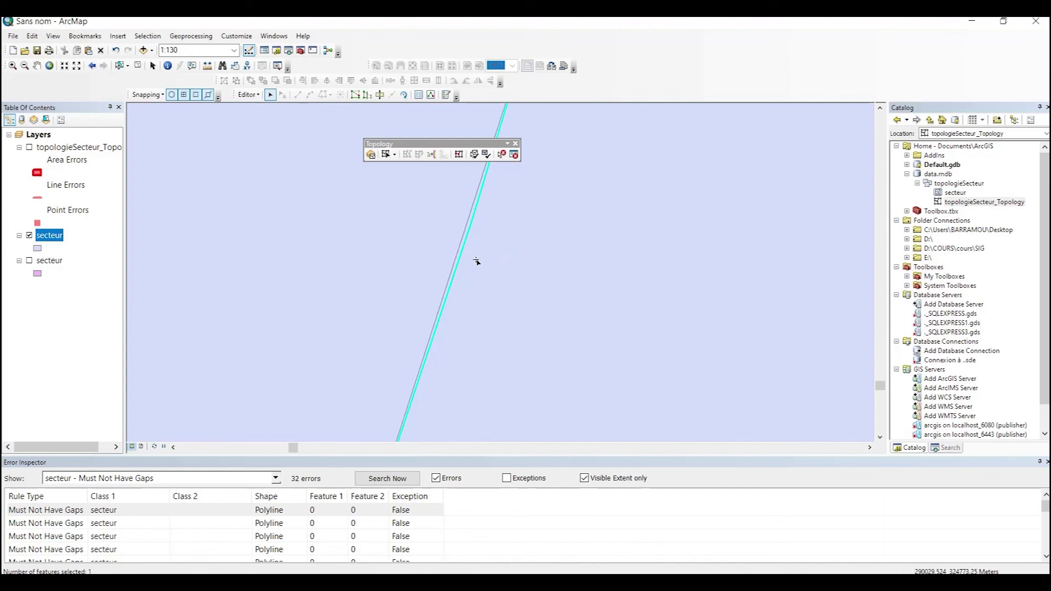
{"action": "scroll", "coordinate": [460, 246], "scroll_direction": "up", "scroll_amount": 6}
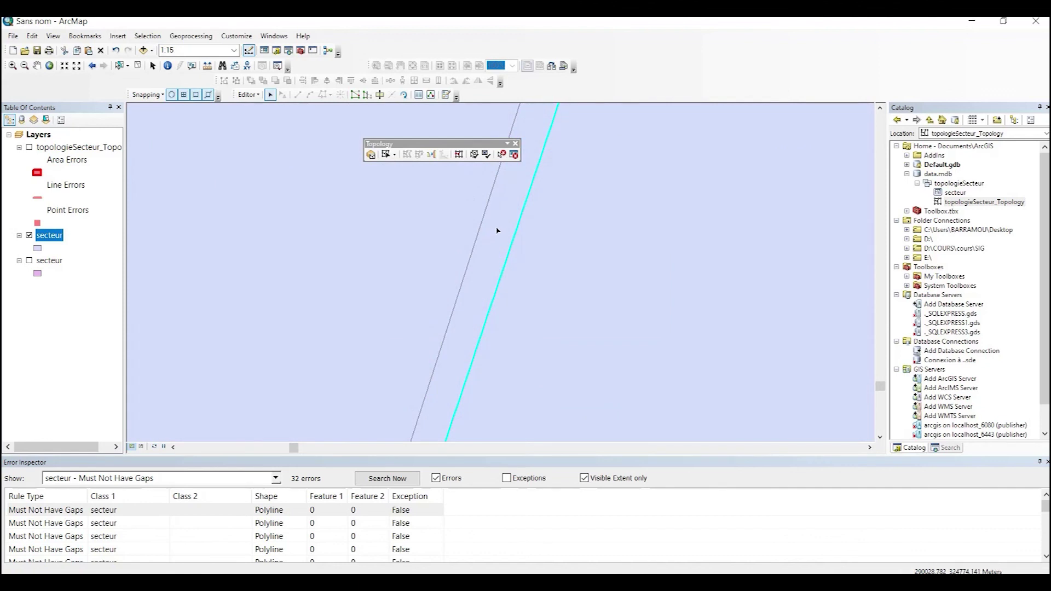
{"action": "left_click", "coordinate": [498, 230], "text": "shift"}
{"action": "scroll", "coordinate": [594, 244], "scroll_direction": "up", "scroll_amount": 3}
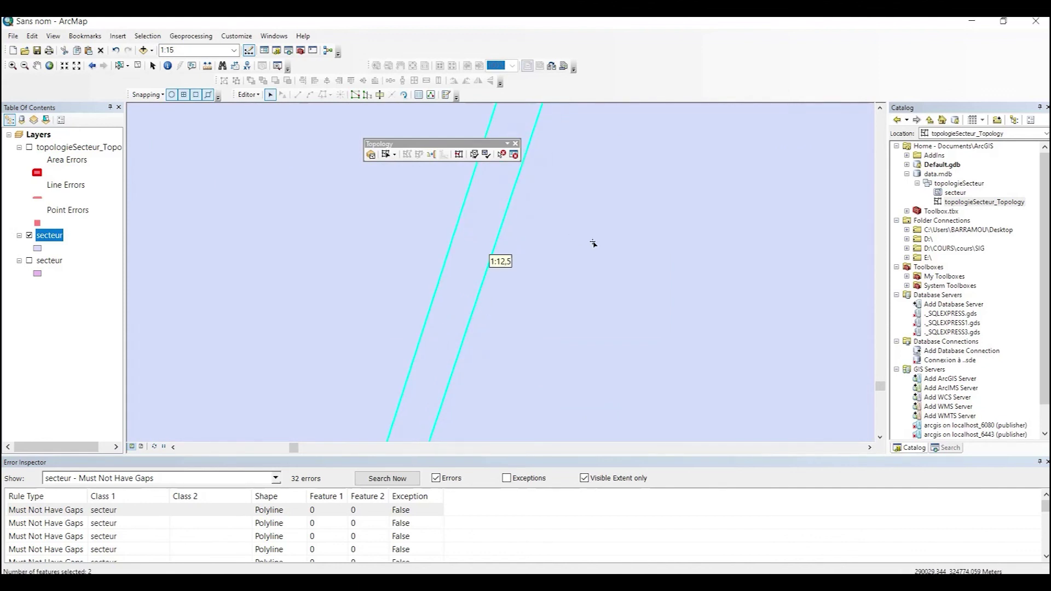
{"action": "scroll", "coordinate": [594, 244], "scroll_direction": "down", "scroll_amount": 8}
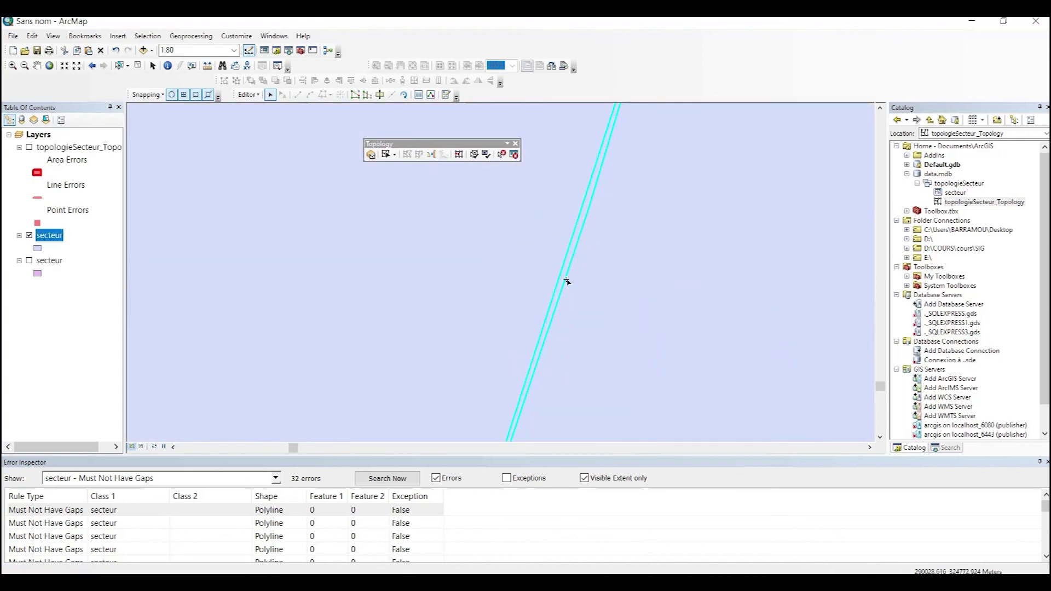
{"action": "scroll", "coordinate": [579, 254], "scroll_direction": "down", "scroll_amount": 2}
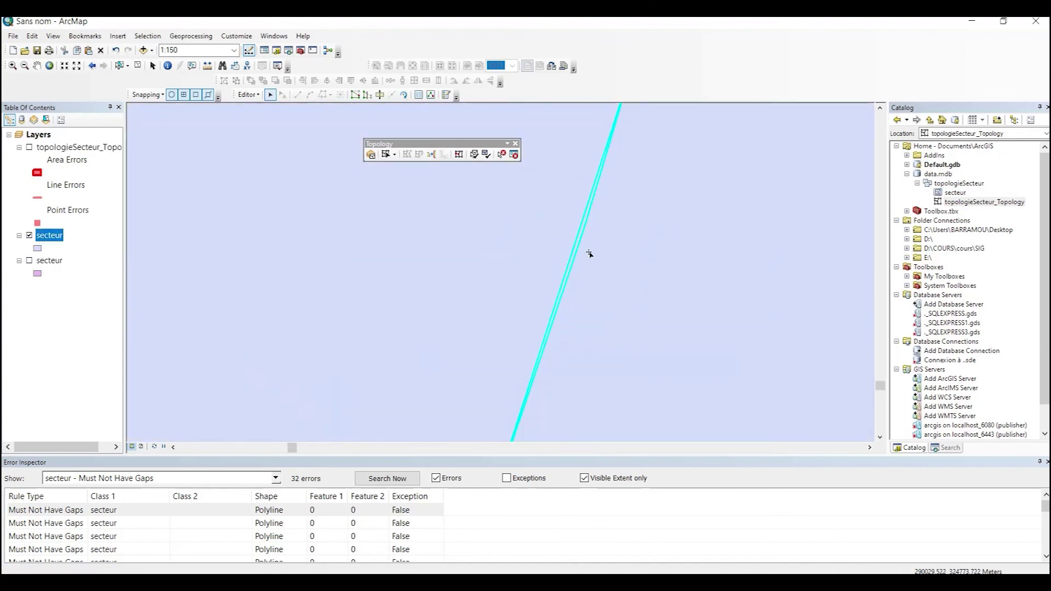
{"action": "scroll", "coordinate": [589, 254], "scroll_direction": "down", "scroll_amount": 3}
{"action": "scroll", "coordinate": [717, 260], "scroll_direction": "down", "scroll_amount": 4}
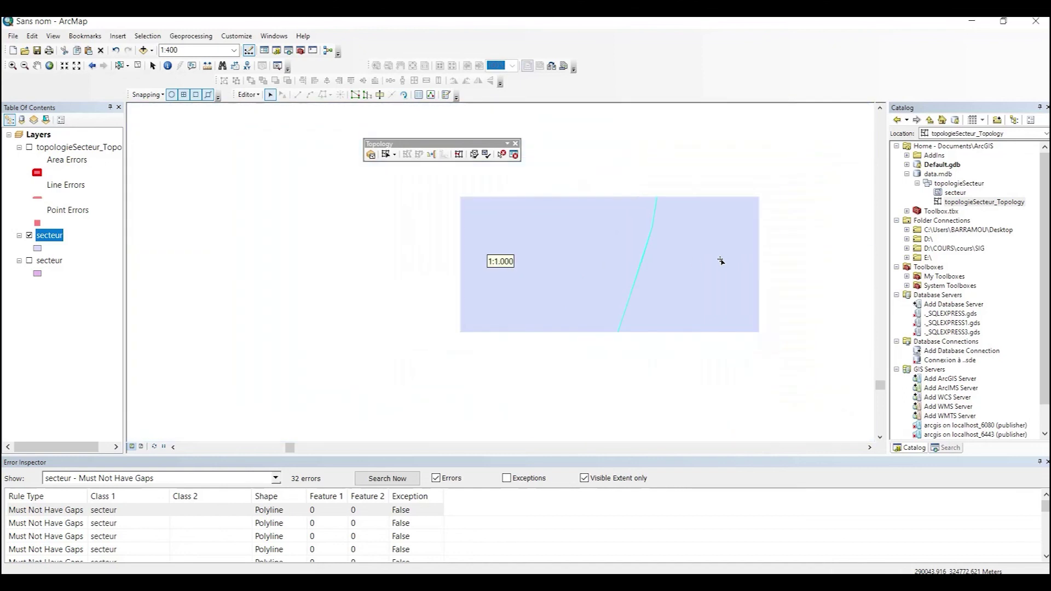
{"action": "scroll", "coordinate": [701, 282], "scroll_direction": "down", "scroll_amount": 1}
{"action": "scroll", "coordinate": [701, 307], "scroll_direction": "down", "scroll_amount": 2}
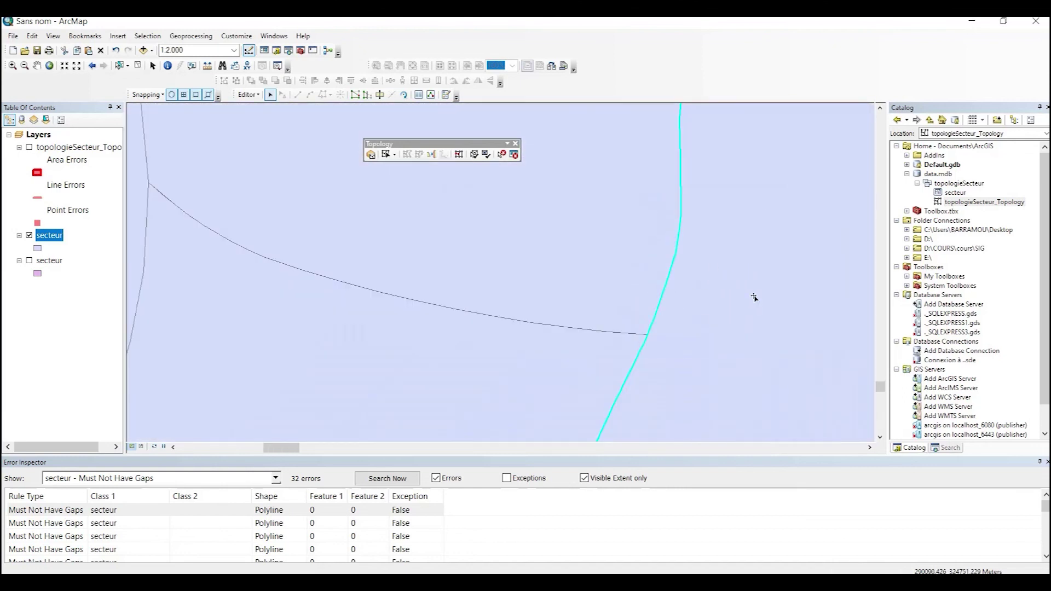
{"action": "scroll", "coordinate": [586, 277], "scroll_direction": "down", "scroll_amount": 3}
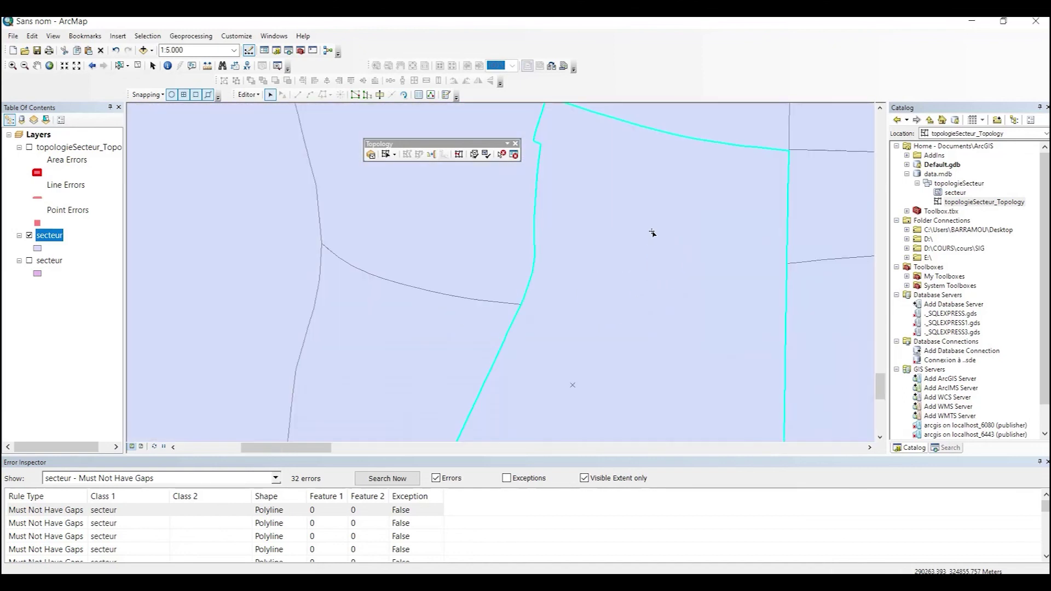
{"action": "scroll", "coordinate": [527, 282], "scroll_direction": "up", "scroll_amount": 3}
{"action": "scroll", "coordinate": [548, 280], "scroll_direction": "up", "scroll_amount": 1}
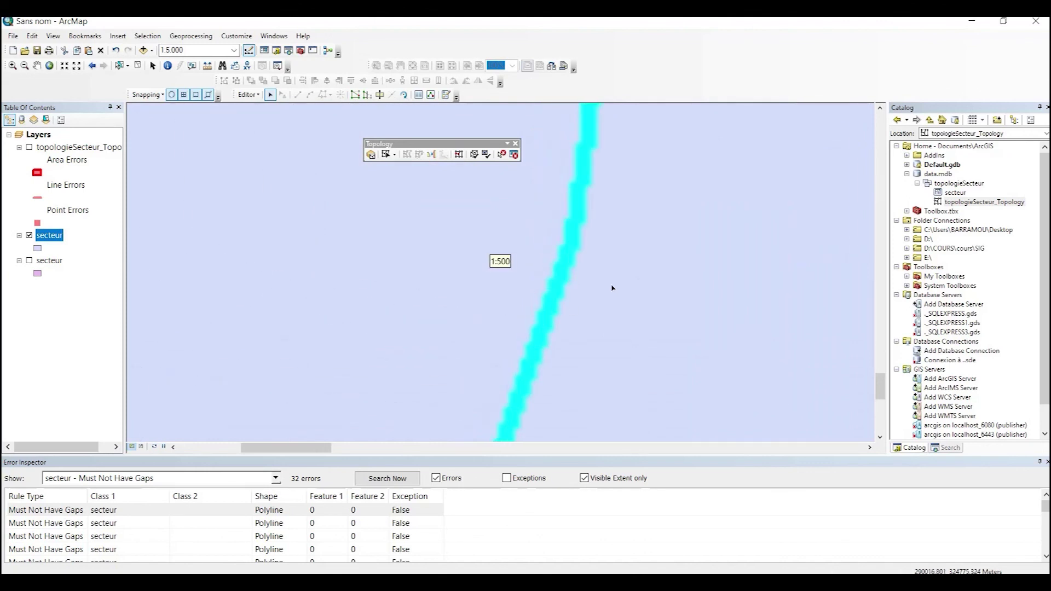
Step: Merge the strip polygon 113 (secteur) into the large neighbouring polygon, listed as (secteur) without a label
{"action": "left_click", "coordinate": [248, 95]}
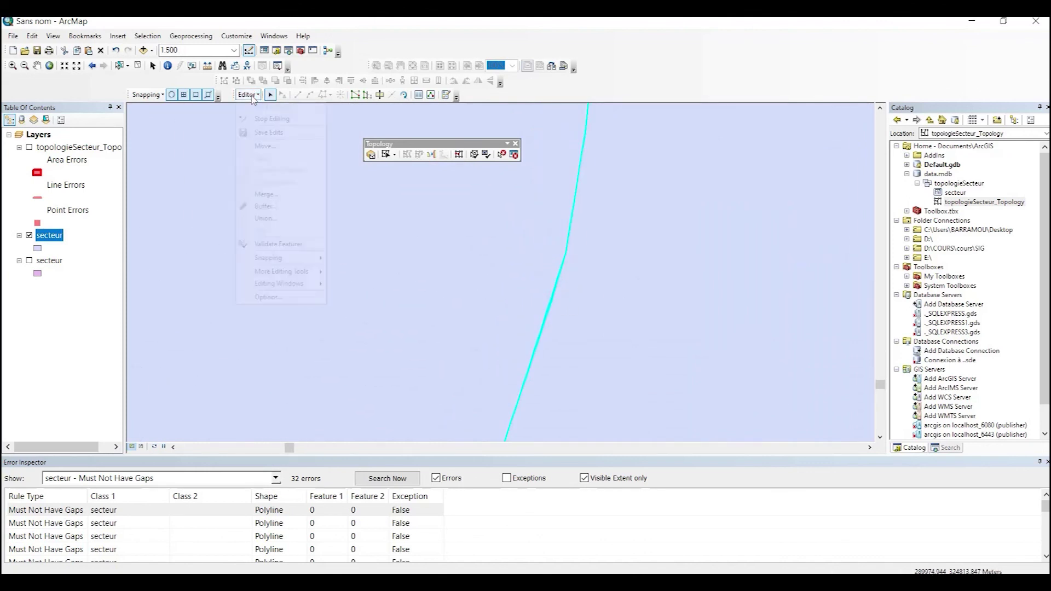
{"action": "left_click", "coordinate": [272, 195]}
{"action": "left_click", "coordinate": [433, 277]}
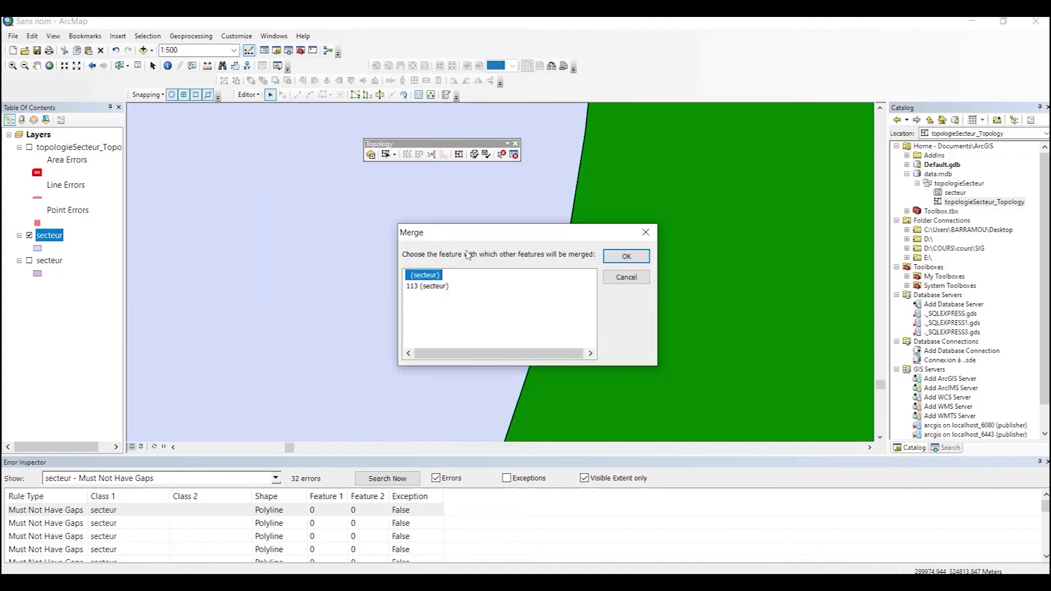
{"action": "left_click_drag", "start_coordinate": [495, 233], "coordinate": [276, 203]}
{"action": "left_click", "coordinate": [209, 245]}
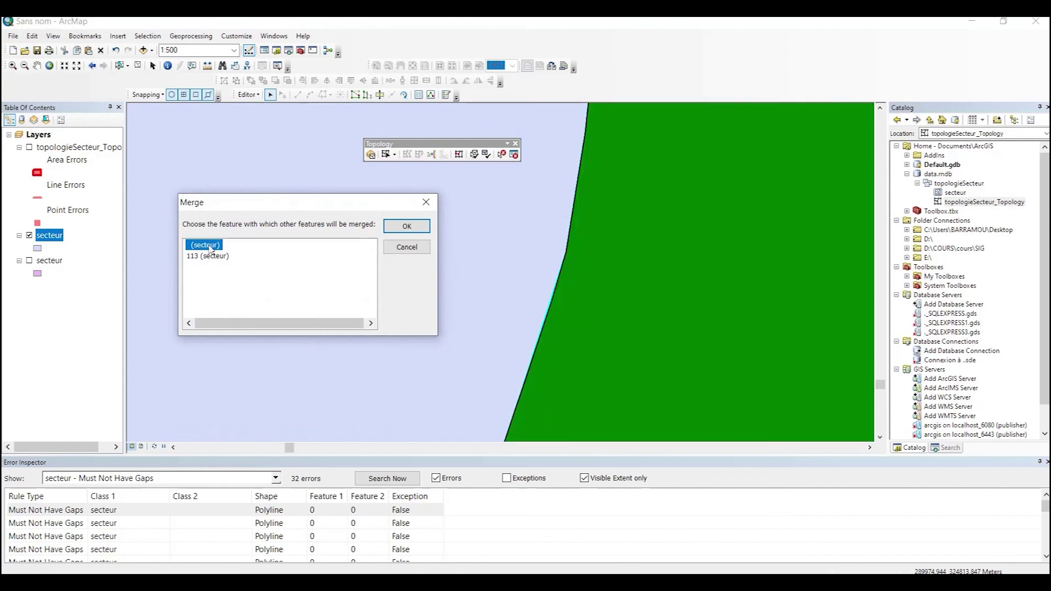
{"action": "left_click", "coordinate": [217, 256]}
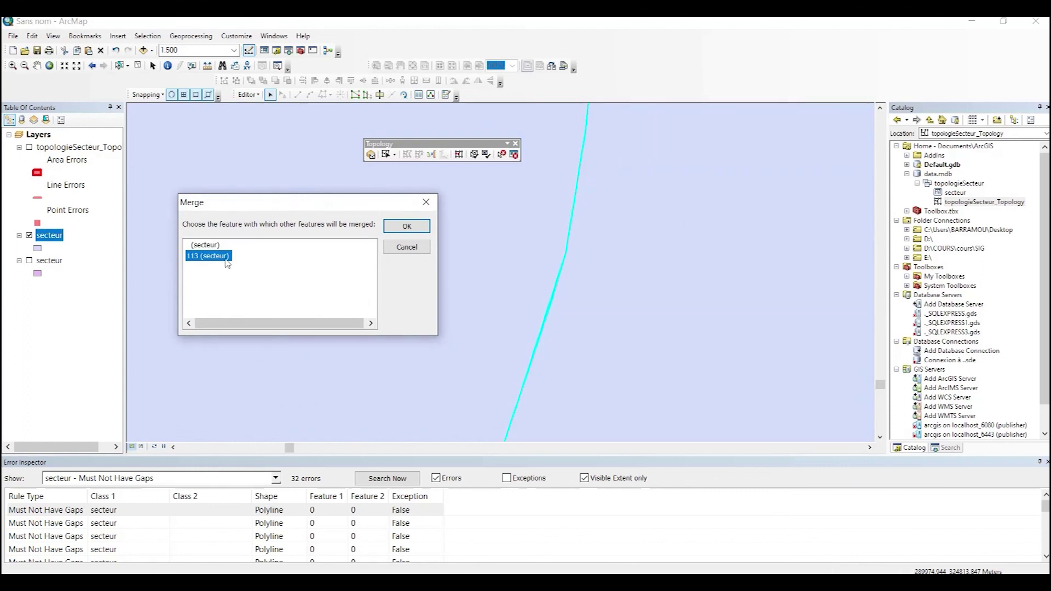
{"action": "left_click", "coordinate": [214, 246]}
{"action": "left_click", "coordinate": [405, 226]}
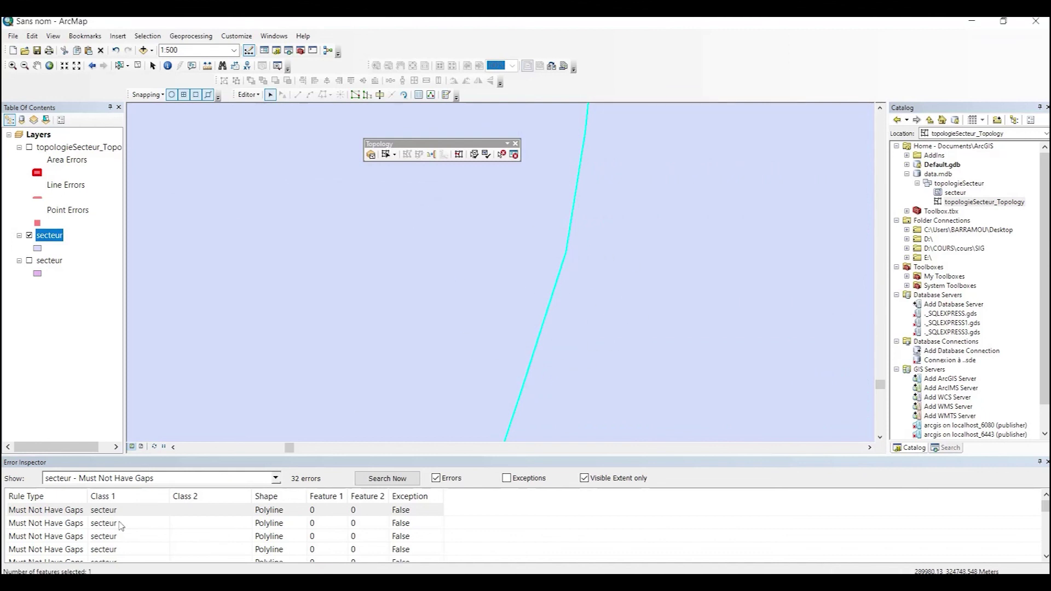
Step: Zoom to the next Must Not Have Gaps error and create a feature that fills its wedge-shaped gap
{"action": "right_click", "coordinate": [68, 515]}
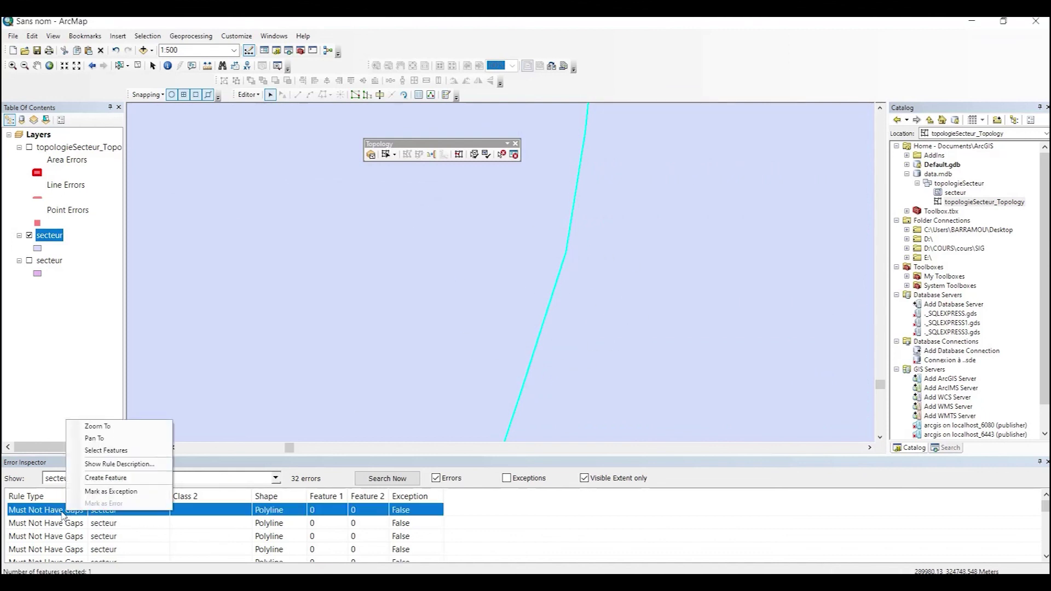
{"action": "left_click", "coordinate": [98, 426]}
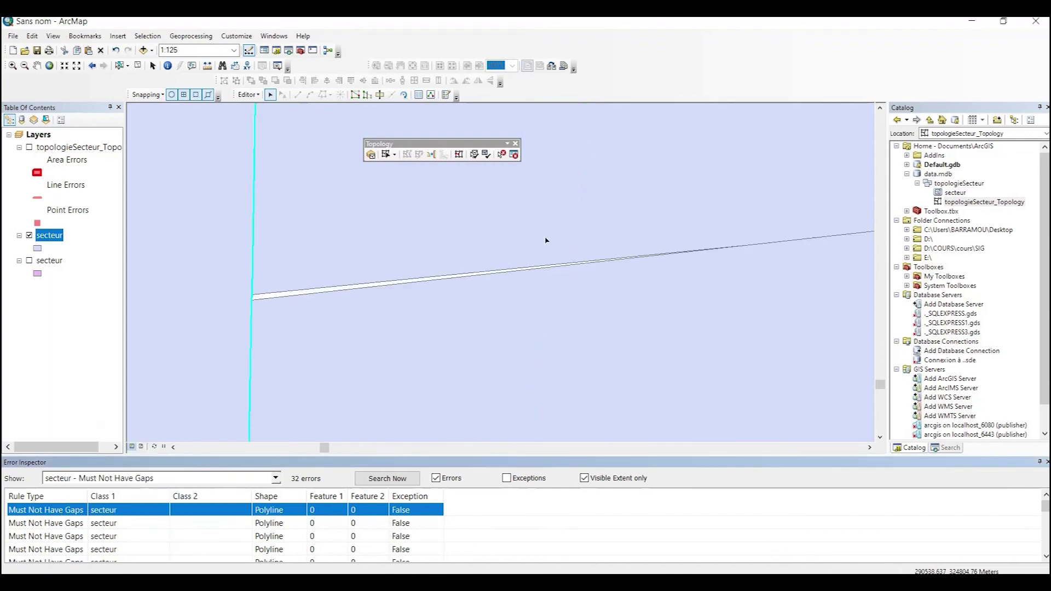
{"action": "right_click", "coordinate": [51, 515]}
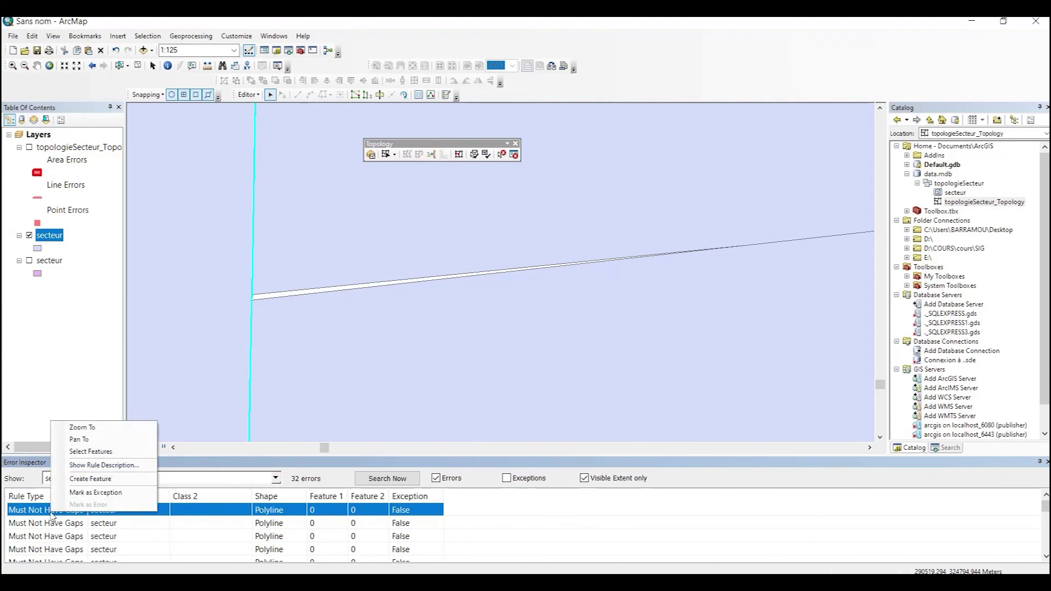
{"action": "left_click", "coordinate": [96, 478]}
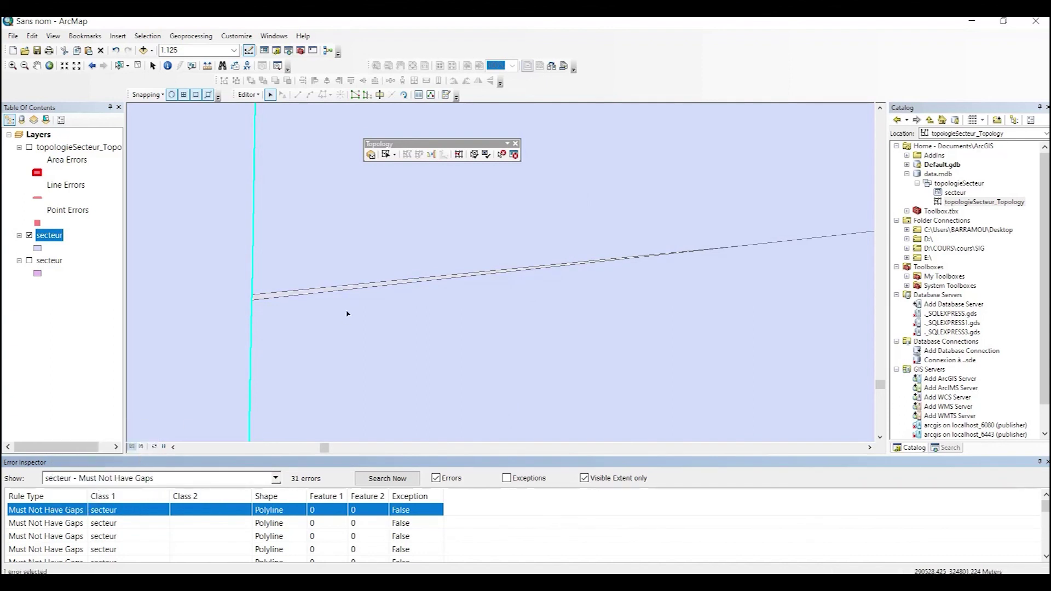
Step: Merge the new wedge polygon 114 (secteur) with the adjoining polygon south of it, keeping ISH (secteur) as the target feature
{"action": "left_click", "coordinate": [285, 317]}
{"action": "scroll", "coordinate": [273, 300], "scroll_direction": "down", "scroll_amount": 5}
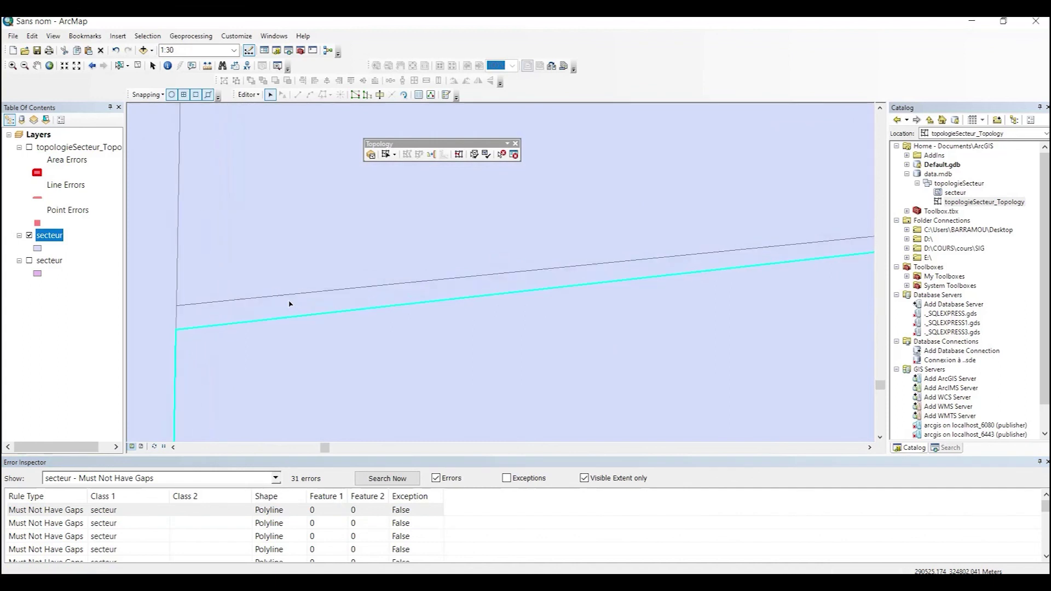
{"action": "left_click", "coordinate": [289, 307], "text": "shift"}
{"action": "left_click", "coordinate": [250, 95]}
{"action": "left_click", "coordinate": [266, 195]}
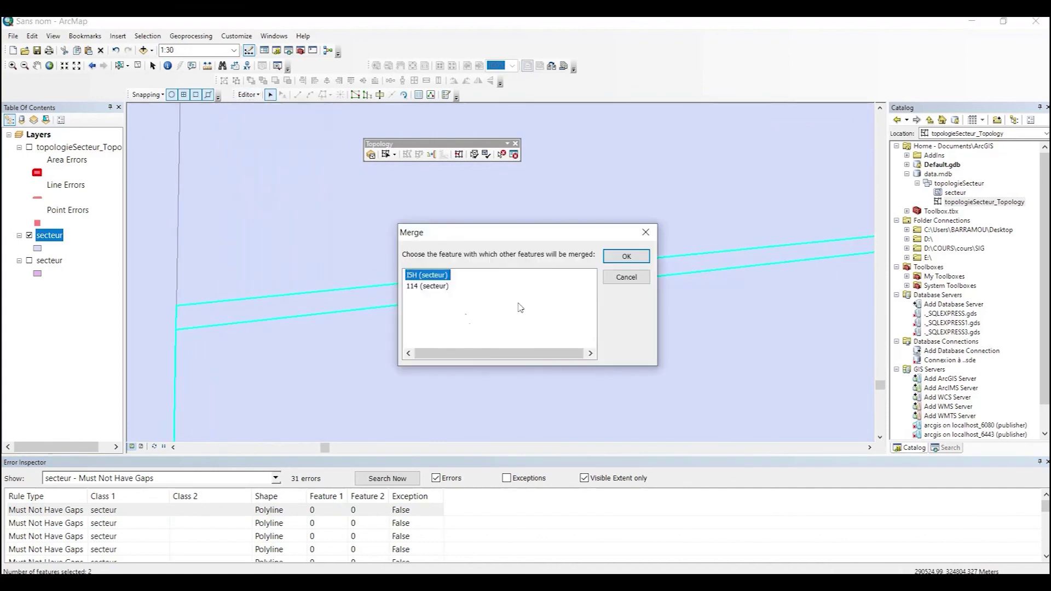
{"action": "left_click", "coordinate": [428, 285]}
{"action": "left_click", "coordinate": [446, 275]}
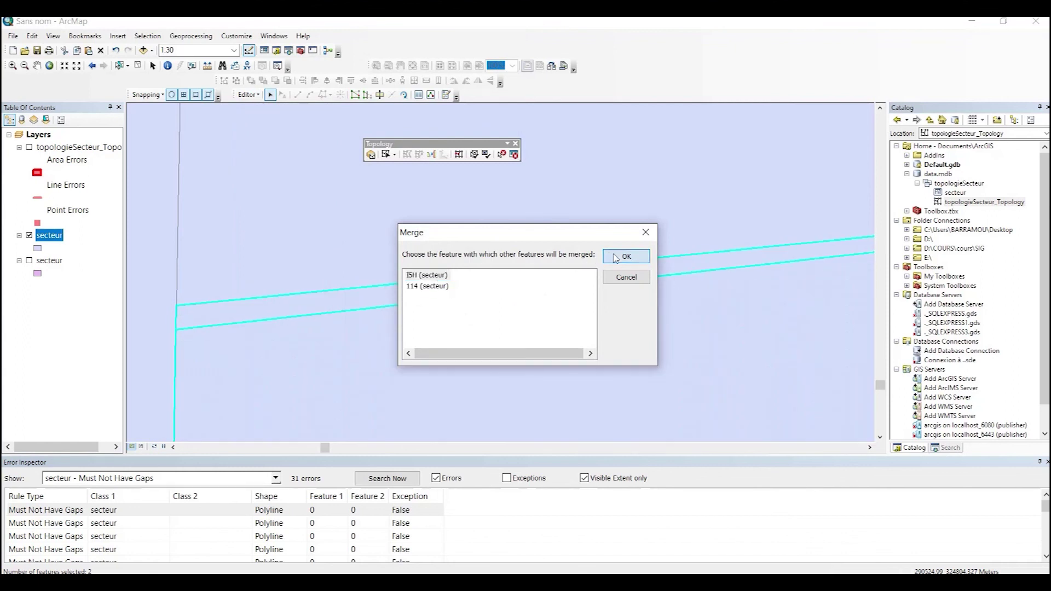
{"action": "left_click", "coordinate": [622, 258]}
Step: Examine the merged polygon's boundary at the former wedge gap and the surrounding secteur polygons out to a scale of 1:30.000
{"action": "scroll", "coordinate": [497, 328], "scroll_direction": "up", "scroll_amount": 4}
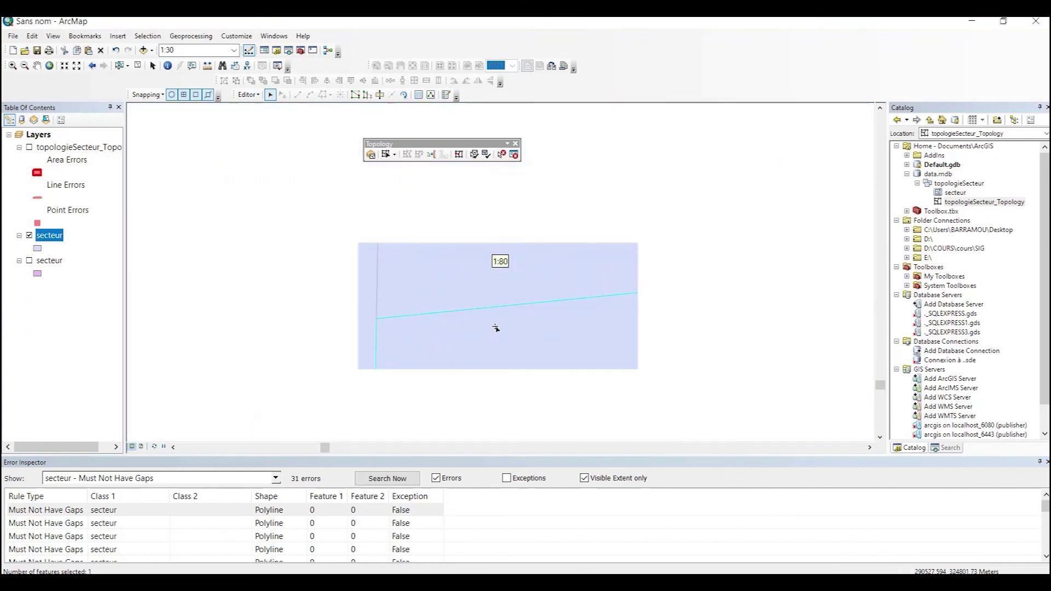
{"action": "scroll", "coordinate": [496, 329], "scroll_direction": "up", "scroll_amount": 3}
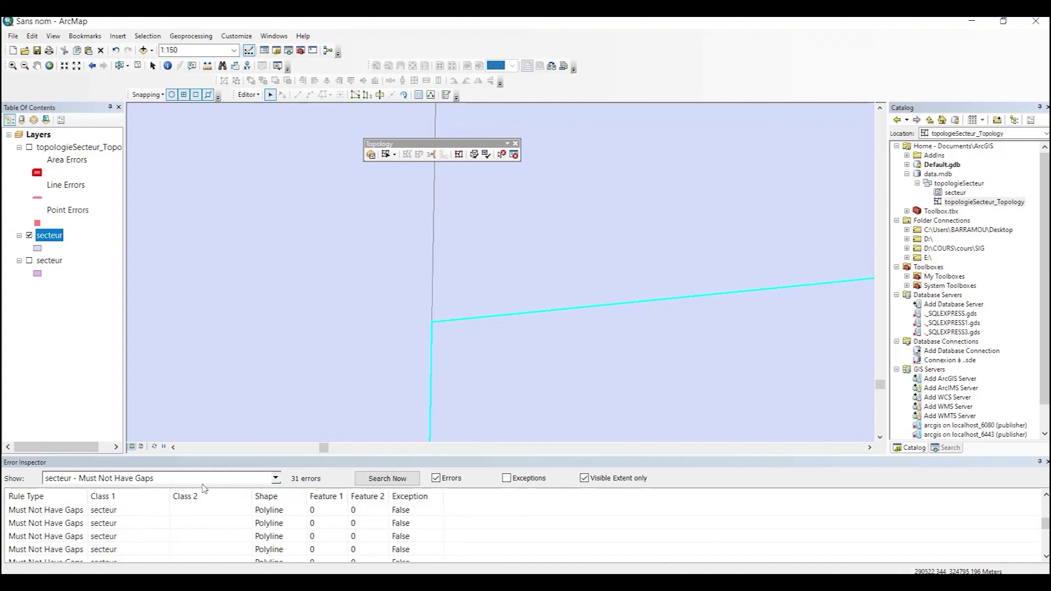
{"action": "scroll", "coordinate": [496, 250], "scroll_direction": "up", "scroll_amount": 1}
{"action": "scroll", "coordinate": [521, 281], "scroll_direction": "up", "scroll_amount": 1}
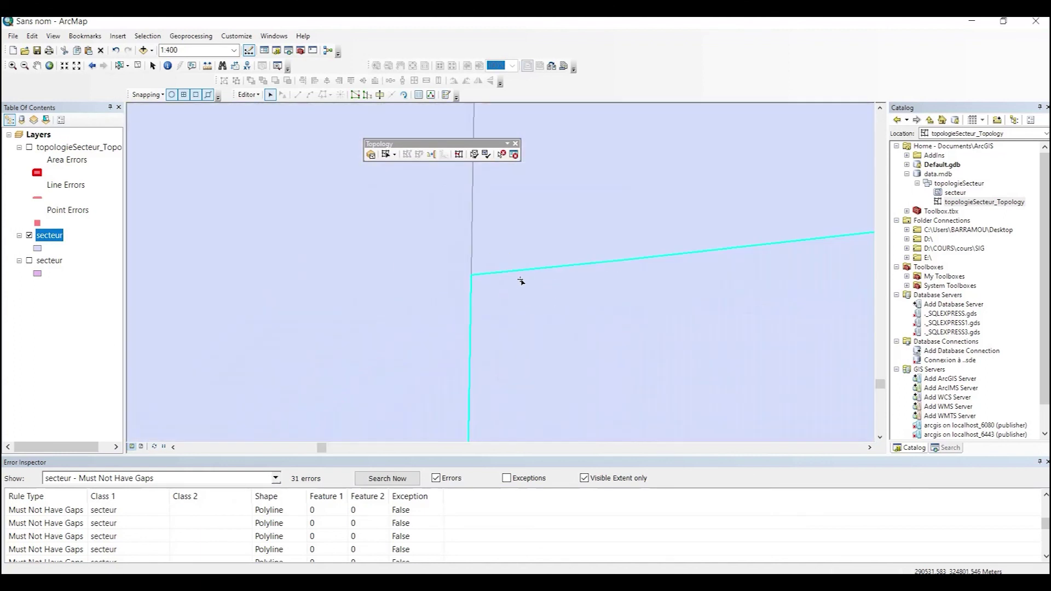
{"action": "scroll", "coordinate": [541, 320], "scroll_direction": "up", "scroll_amount": 3}
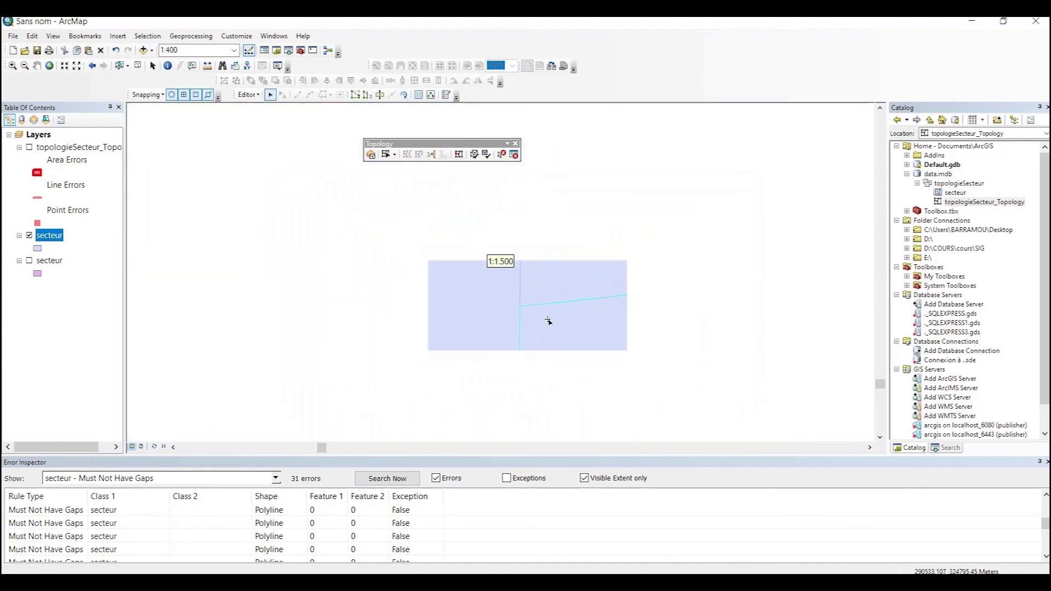
{"action": "scroll", "coordinate": [564, 317], "scroll_direction": "up", "scroll_amount": 4}
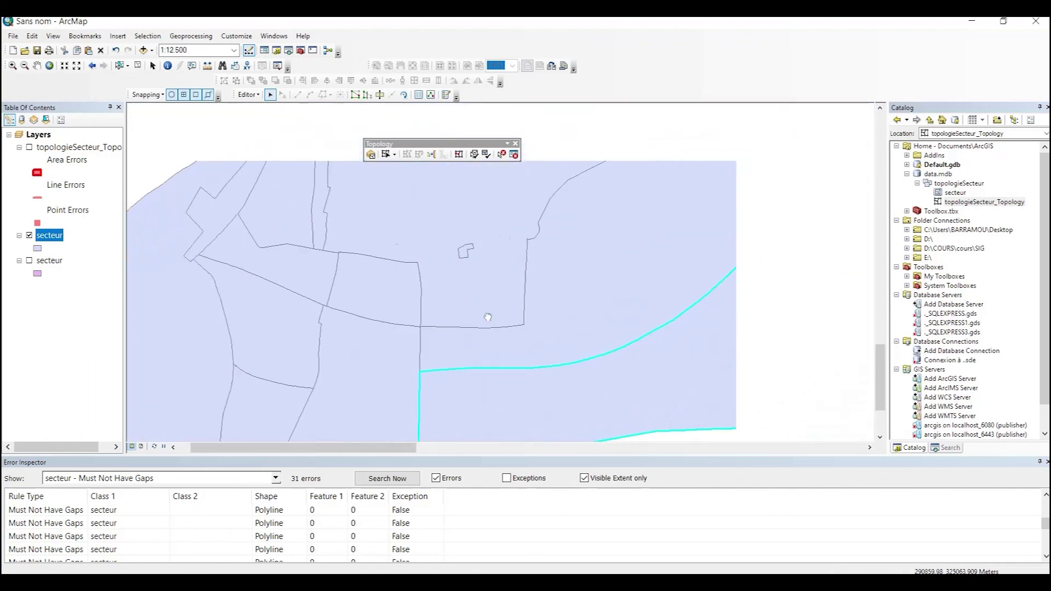
{"action": "scroll", "coordinate": [466, 339], "scroll_direction": "up", "scroll_amount": 1}
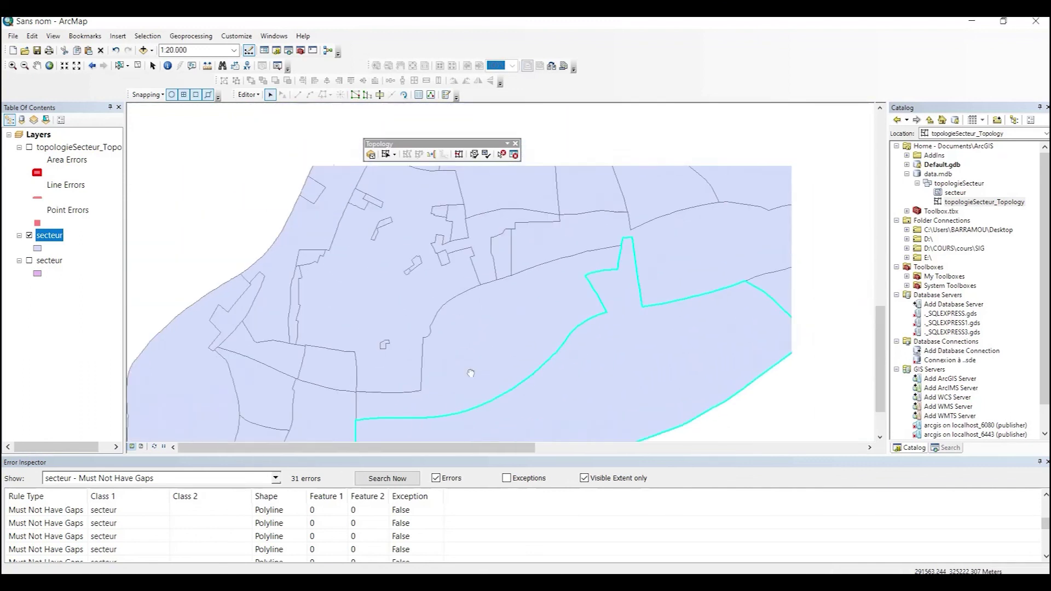
{"action": "scroll", "coordinate": [481, 345], "scroll_direction": "up", "scroll_amount": 1}
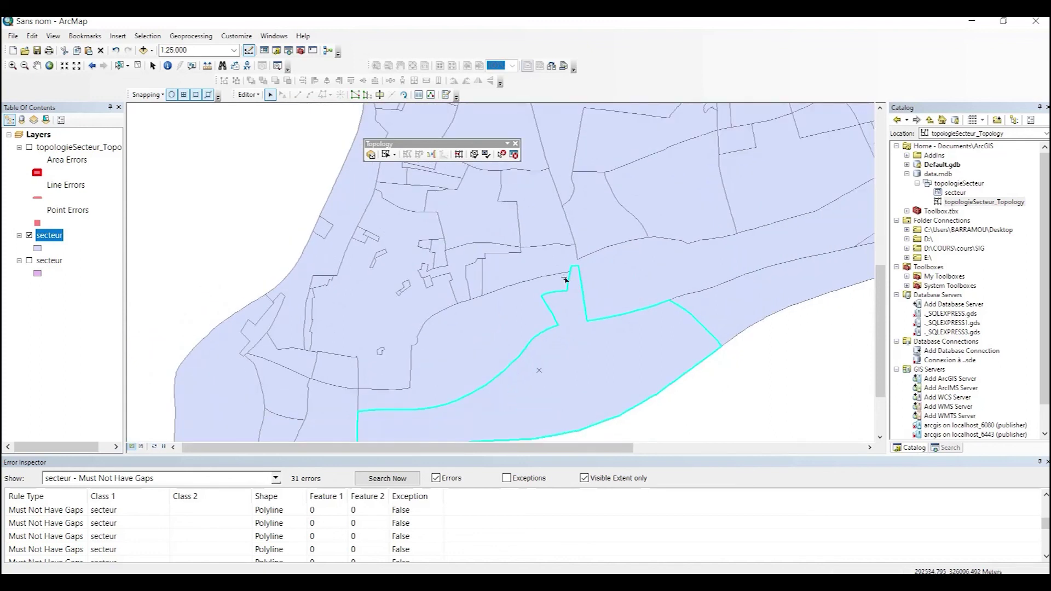
{"action": "scroll", "coordinate": [570, 277], "scroll_direction": "up", "scroll_amount": 1}
{"action": "left_click_drag", "start_coordinate": [602, 263], "coordinate": [552, 388]}
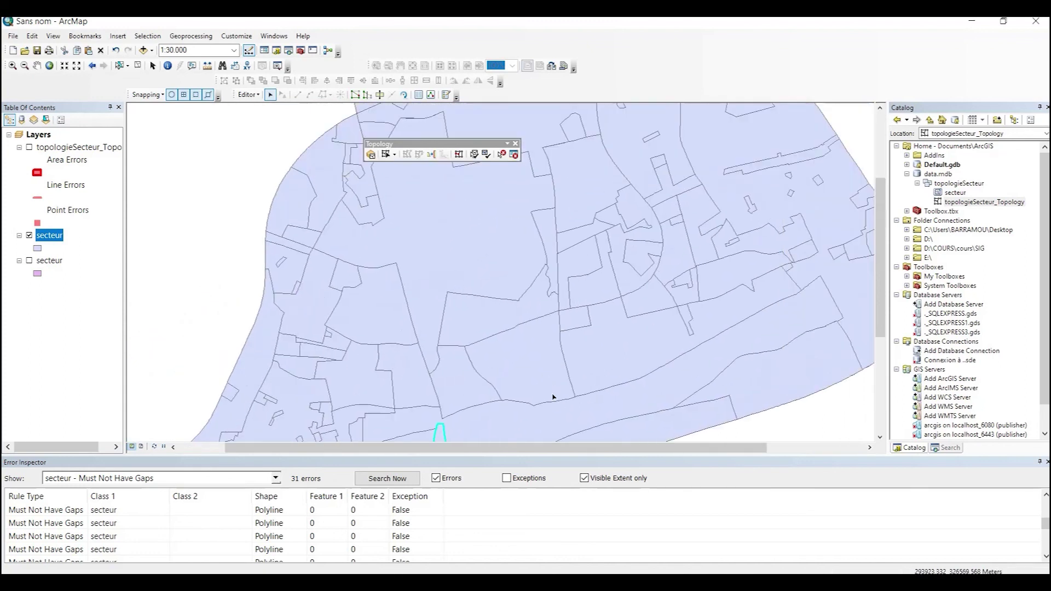